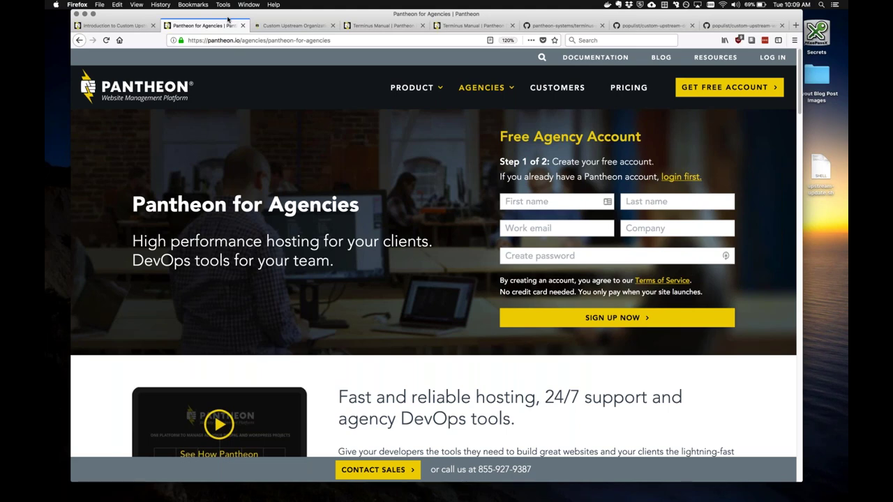
Step: View the upstreams of the Custom Upstream Organizational Demo organization and open the Introduction to Custom Upstreams documentation in a background tab
left_click(272, 28)
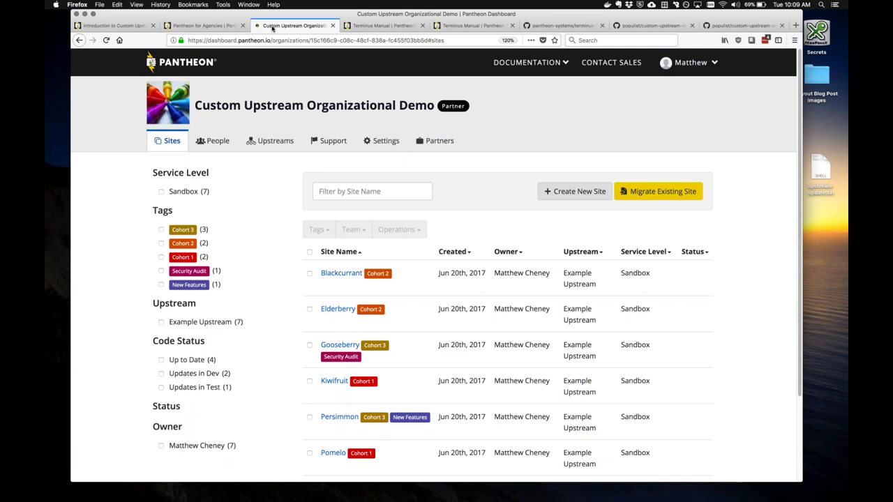
left_click(274, 140)
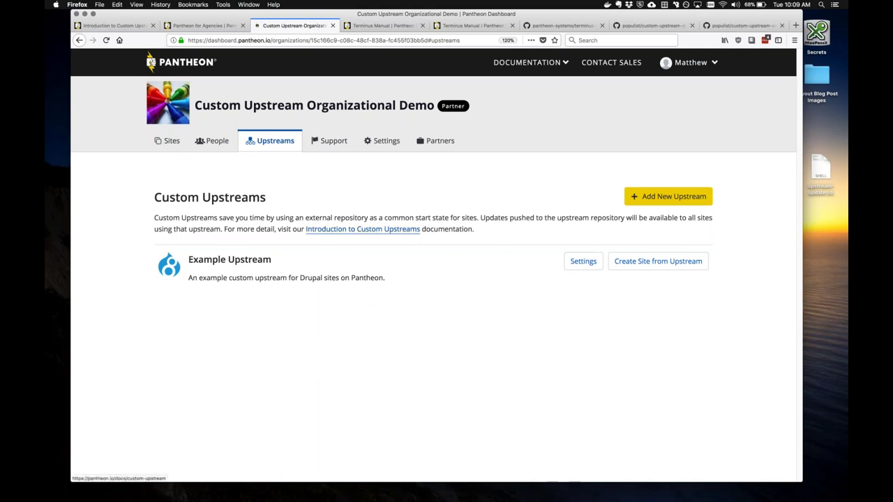
left_click(363, 228, "super")
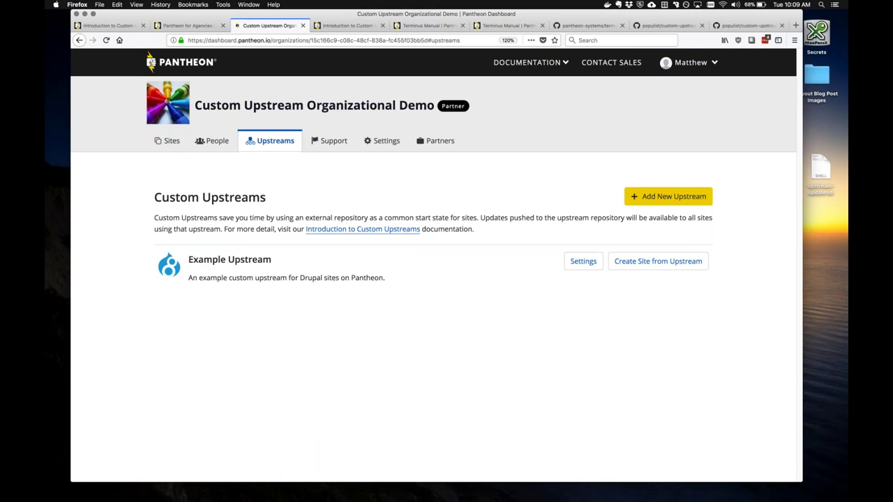
left_click_drag(190, 259, 342, 283)
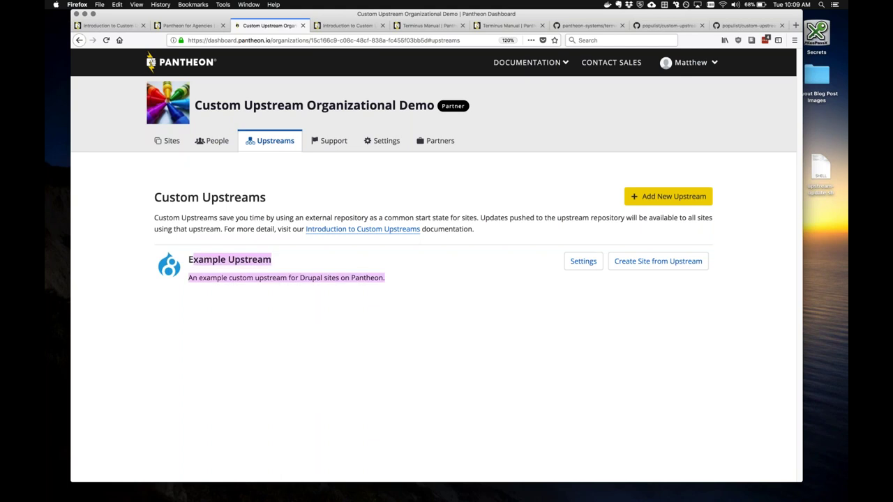
left_click(343, 283)
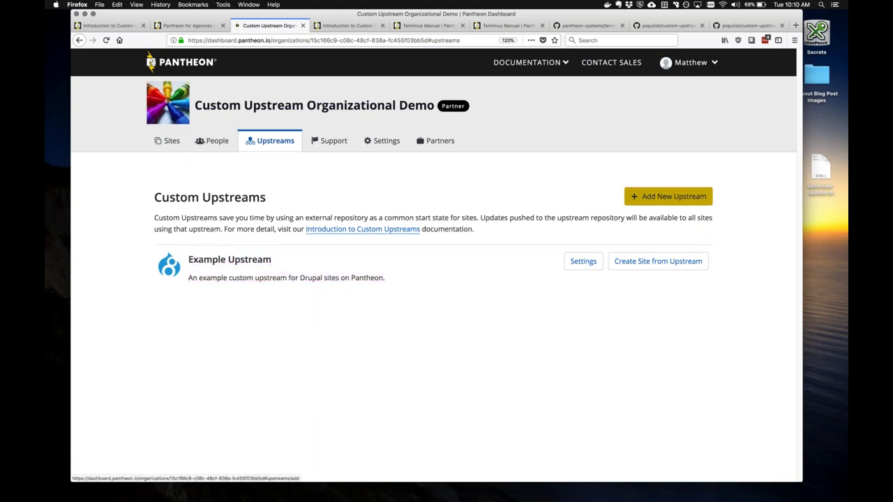
Step: Start adding a new upstream to the organization and name it "Custom WordPress Upstream"
left_click(667, 196)
left_click(195, 236)
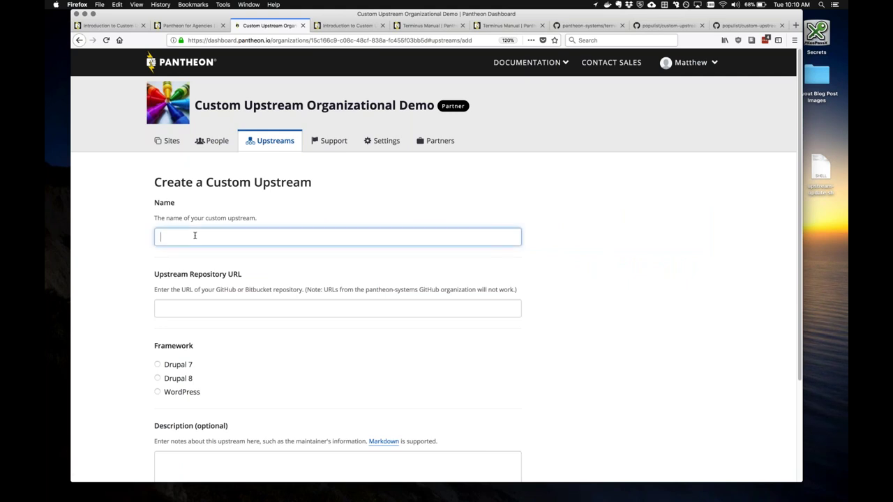
type("Custo")
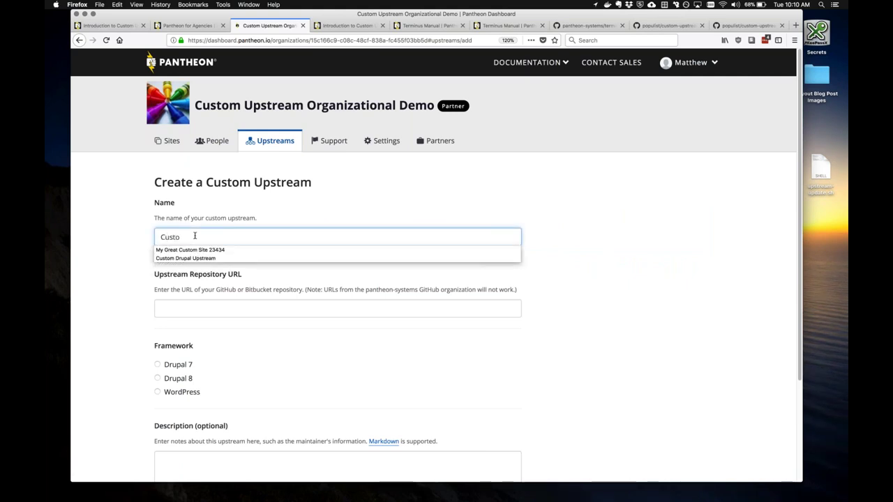
type("m Wor")
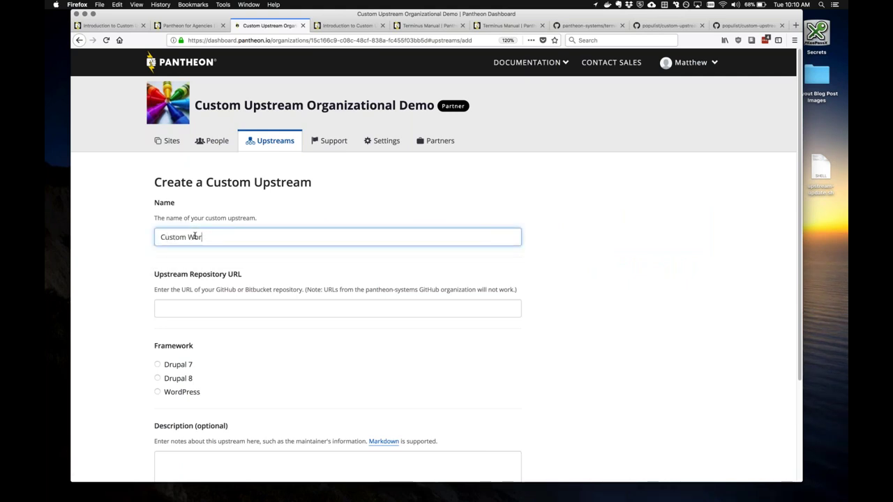
type("dPress Upstream")
left_click(168, 307)
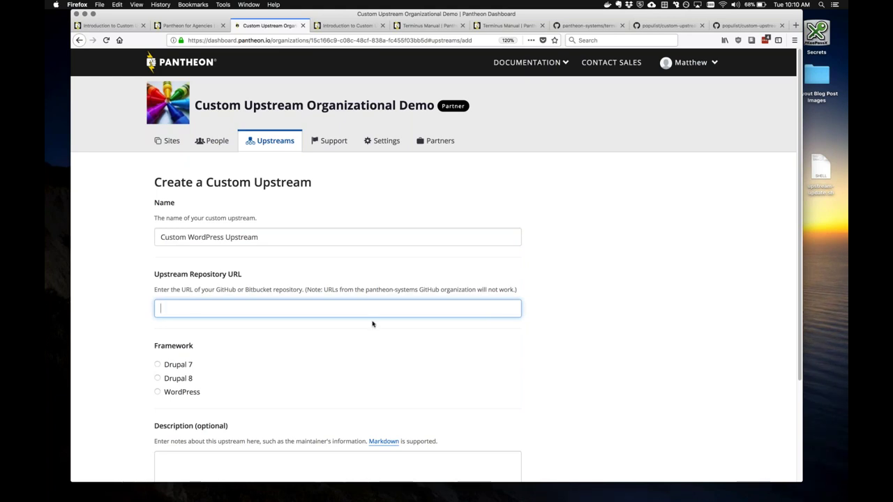
Step: Examine the custom-upstream-wordpress repository on GitHub and the pantheon-systems/WordPress repository it was forked from
left_click(740, 26)
key("super+l")
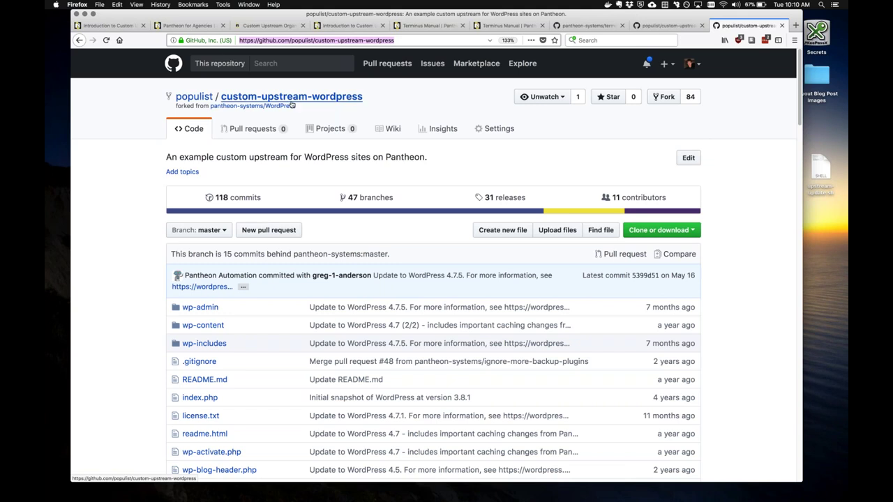
left_click(220, 105)
left_click(220, 104, "super")
left_click(739, 26)
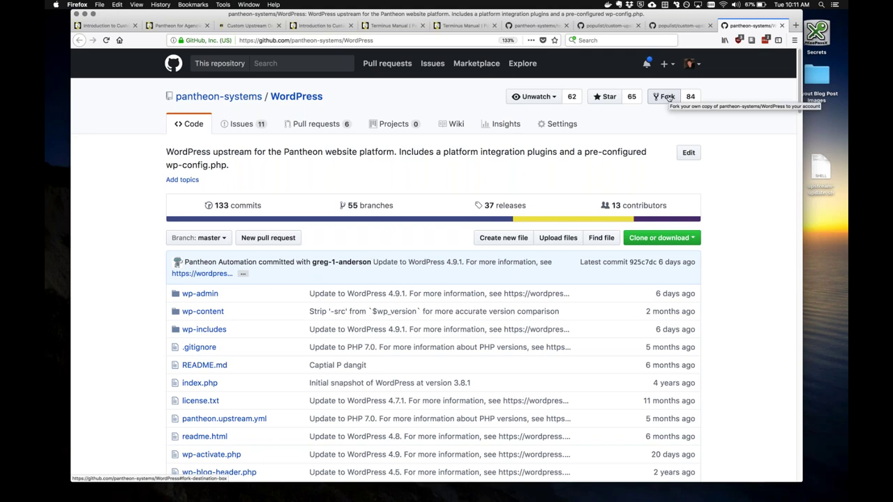
left_click(678, 26)
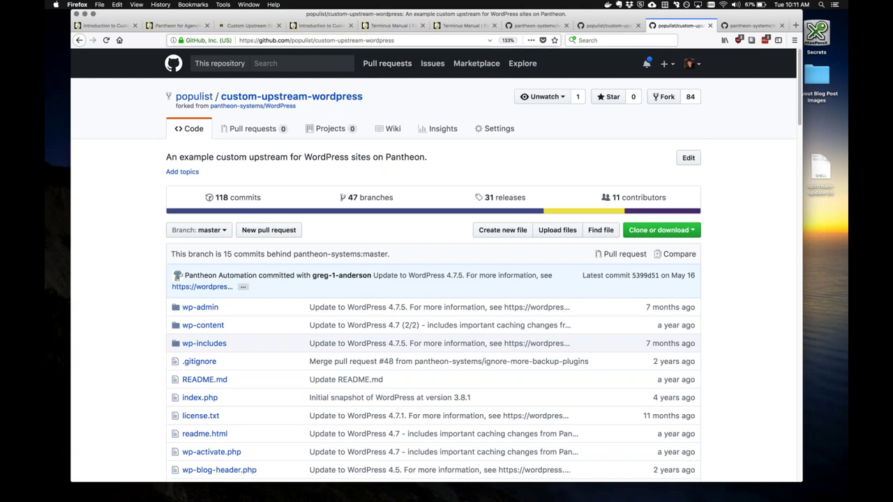
Step: Copy the HTTPS clone URL of the custom-upstream-wordpress repository
key("super+l")
left_click(653, 234)
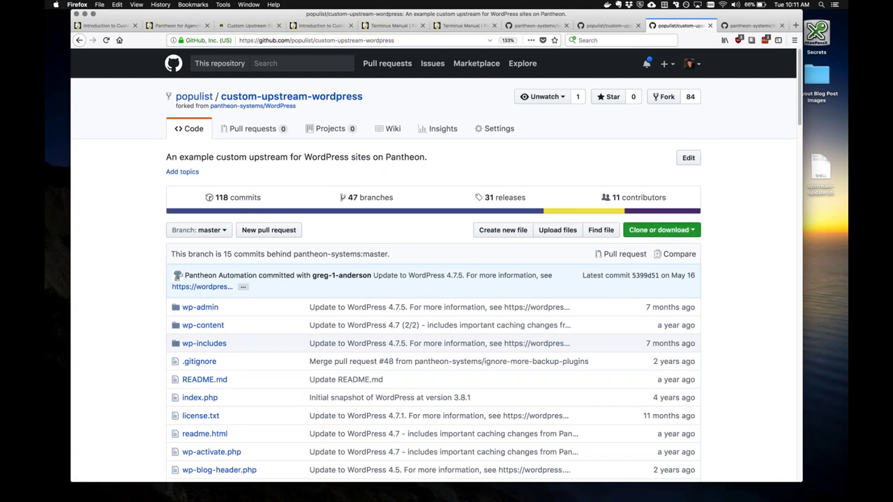
double_click(586, 287)
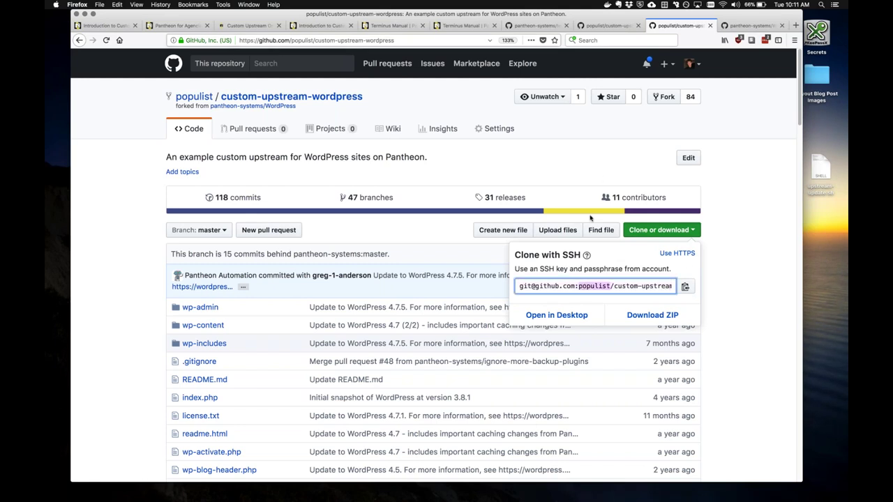
left_click(677, 254)
triple_click(563, 286)
key("super+c")
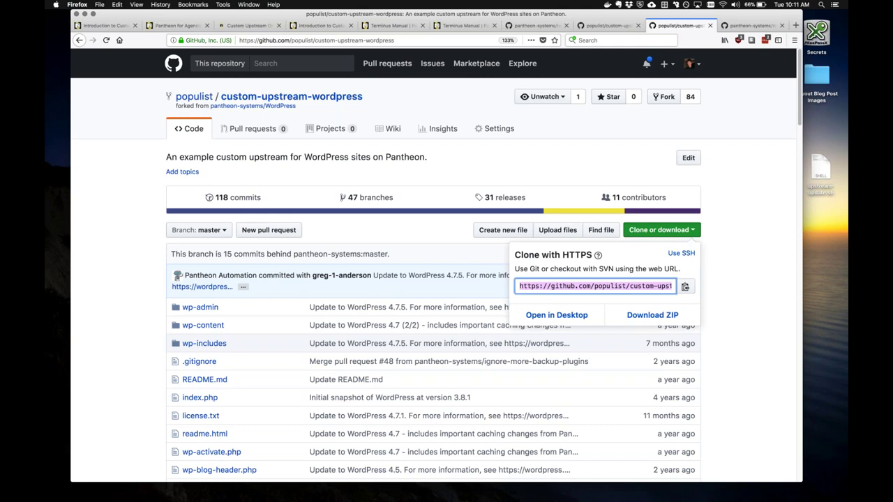
Step: Paste the copied custom-upstream-wordpress.git address as the upstream repository URL and set the framework to WordPress
left_click(254, 28)
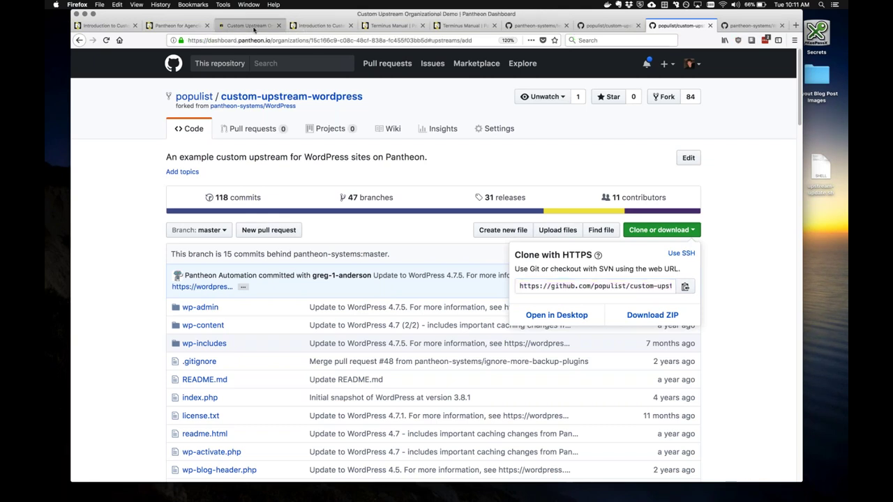
key("super+v")
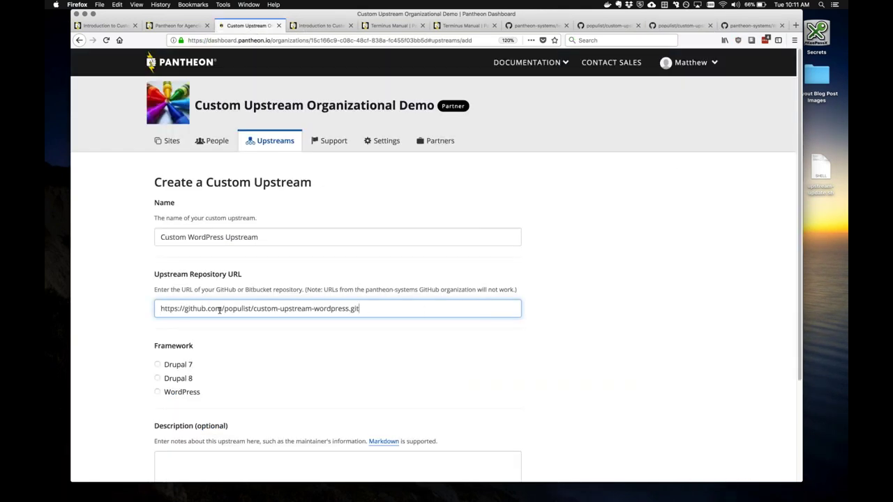
left_click(191, 392)
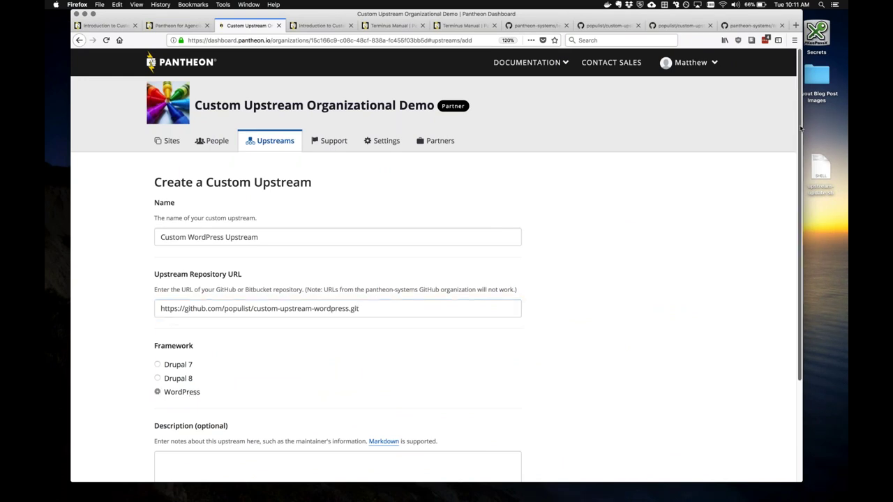
Step: Describe the upstream as "A custom upstream for WordPress to help our agency do faster and better work" and create it
scroll(801, 128, "down", 4)
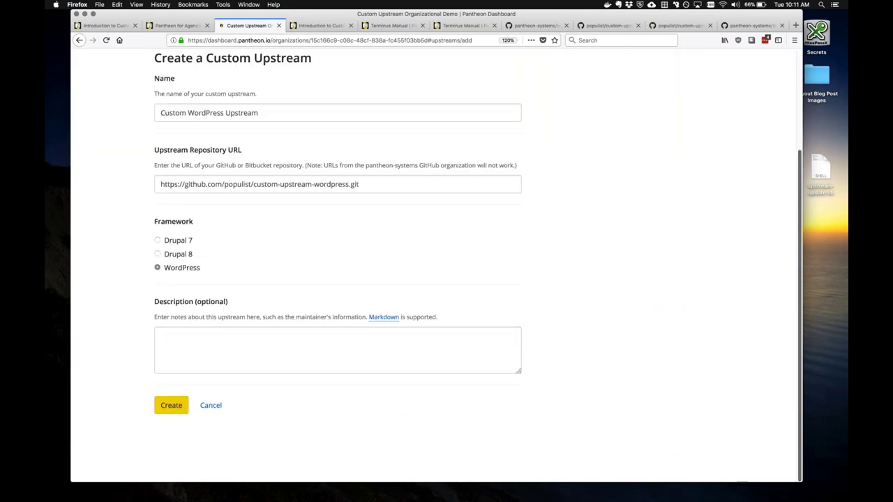
left_click(265, 354)
type("A")
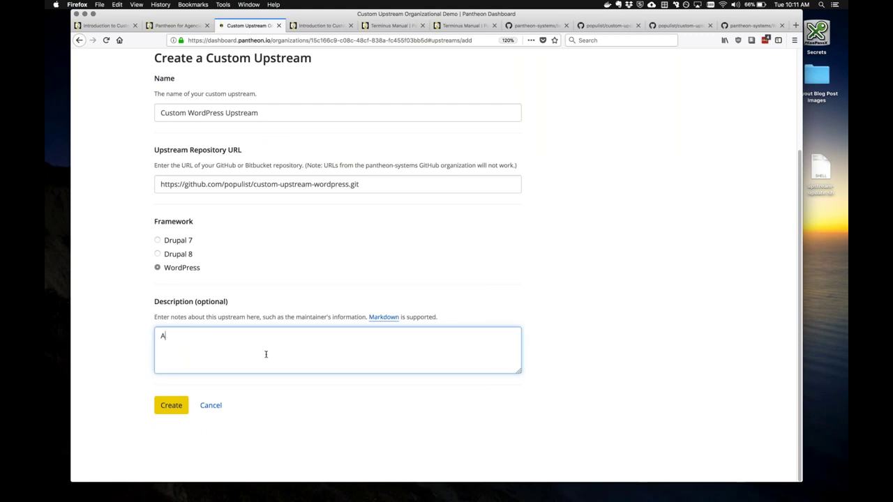
type(" custom upstream for WordPress to help ou")
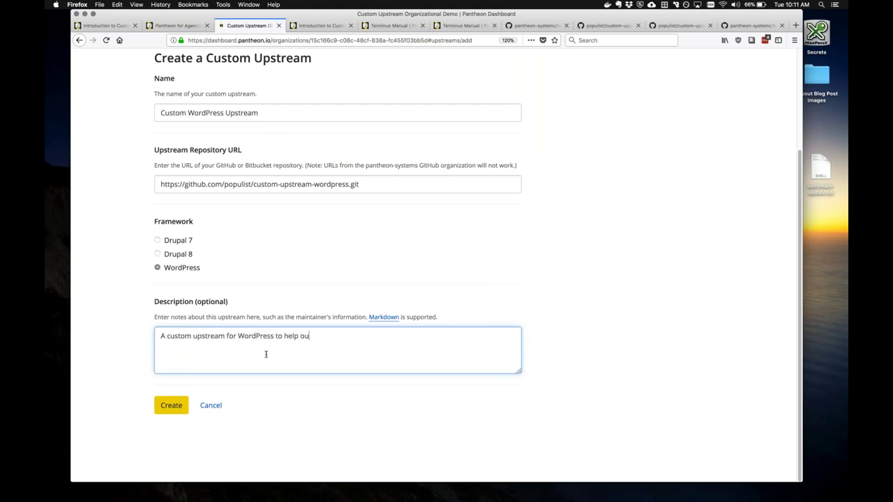
type("r agency do faster and better work")
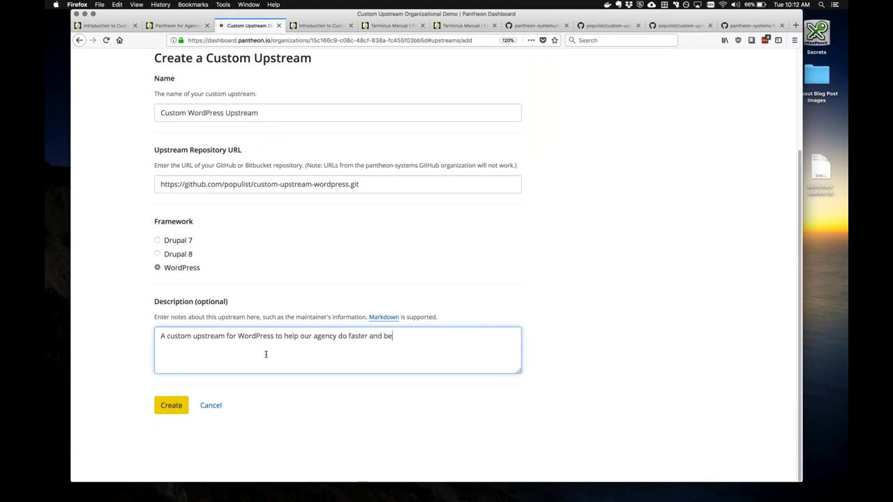
left_click(171, 406)
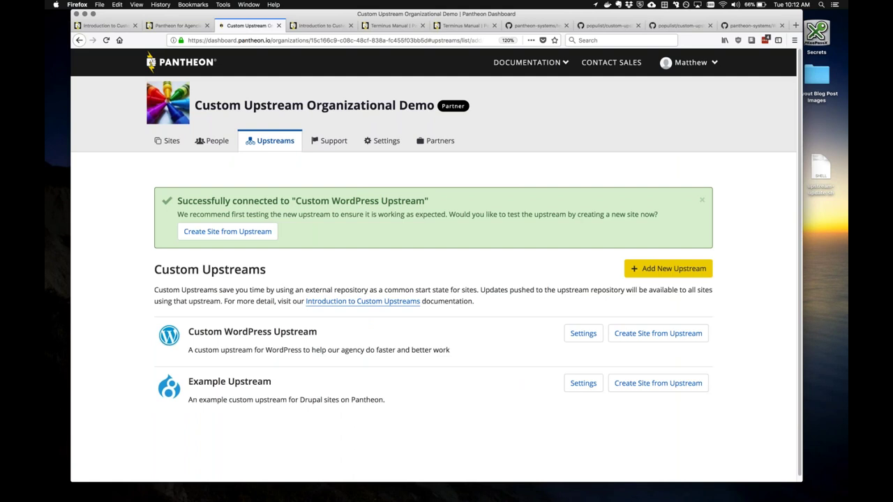
Step: Review the Custom WordPress Upstream's settings, including its initial connection mode and the note on deleting the upstream
left_click_drag(195, 331, 446, 347)
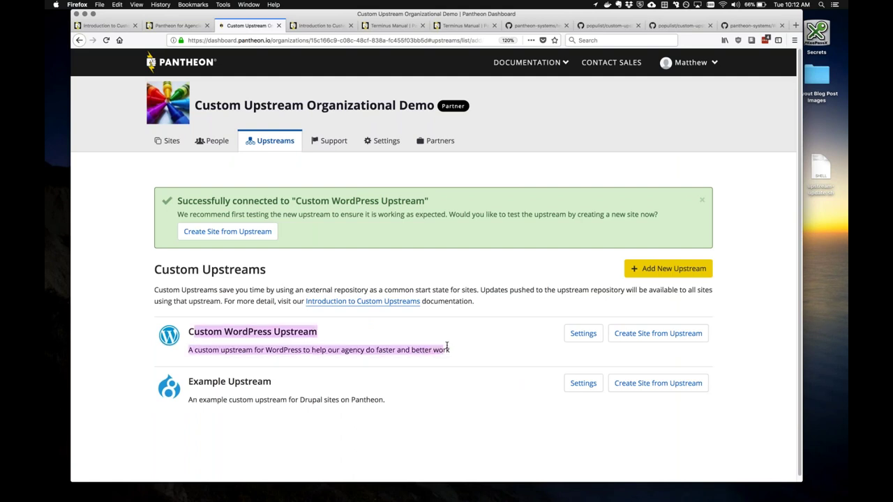
left_click(447, 347)
left_click(581, 333)
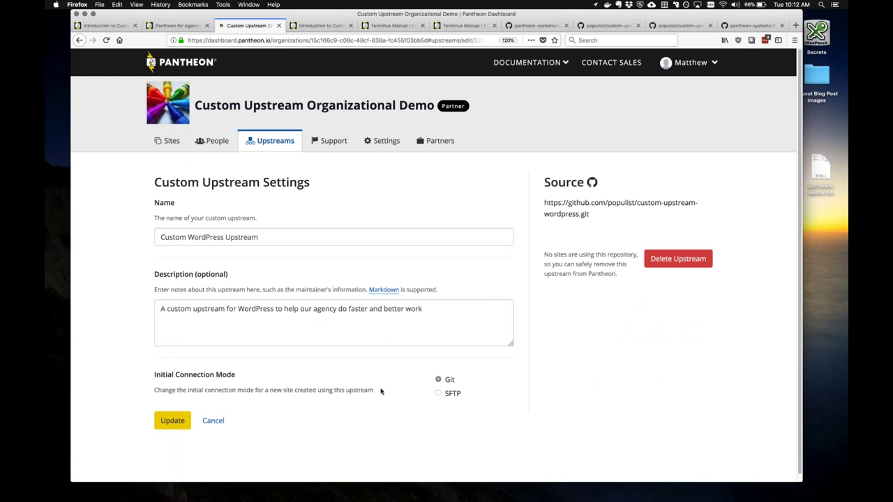
left_click_drag(377, 391, 151, 379)
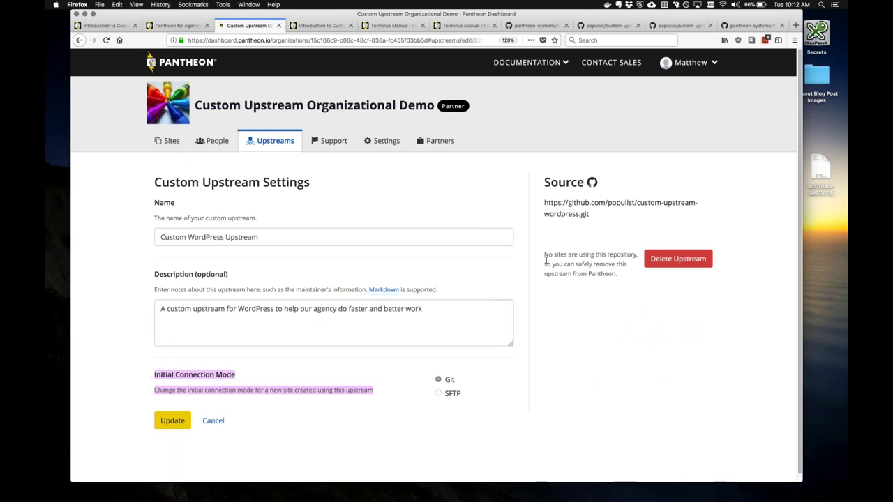
left_click_drag(545, 256, 624, 275)
left_click(624, 275)
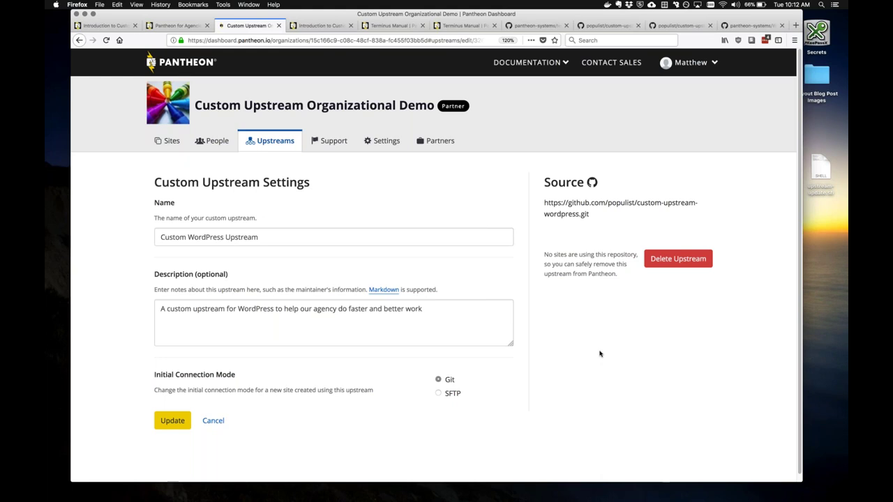
Step: Check the deletion note in the Example Upstream's settings and return to the upstreams list
left_click(246, 141)
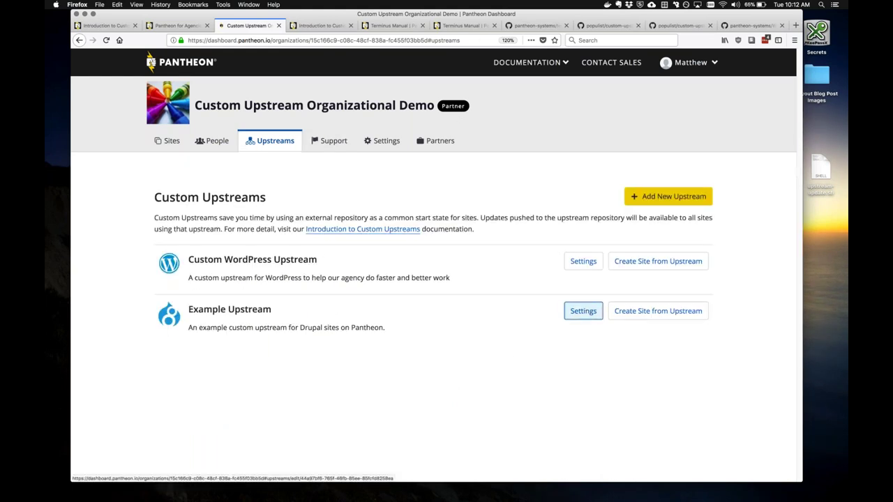
left_click(583, 311)
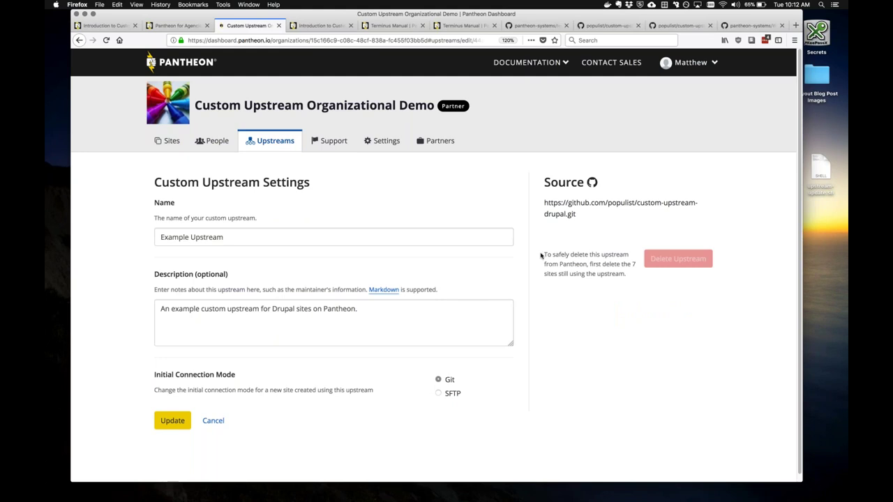
left_click_drag(545, 256, 637, 279)
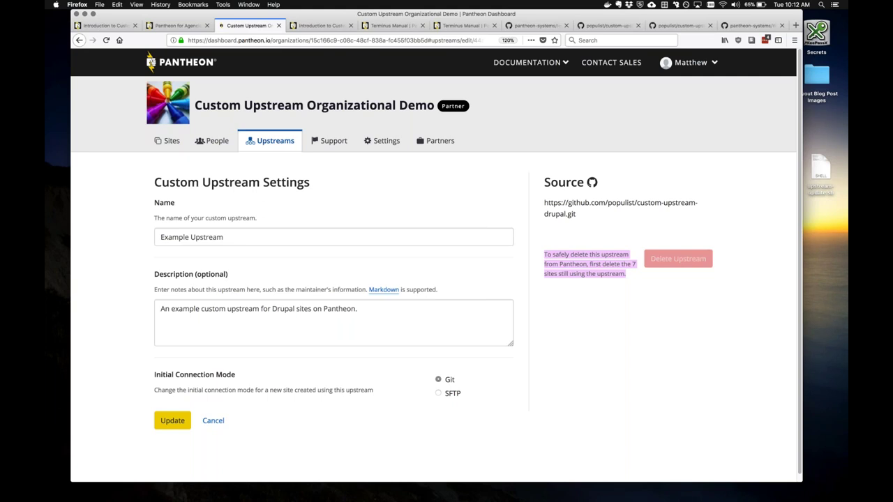
left_click(597, 225)
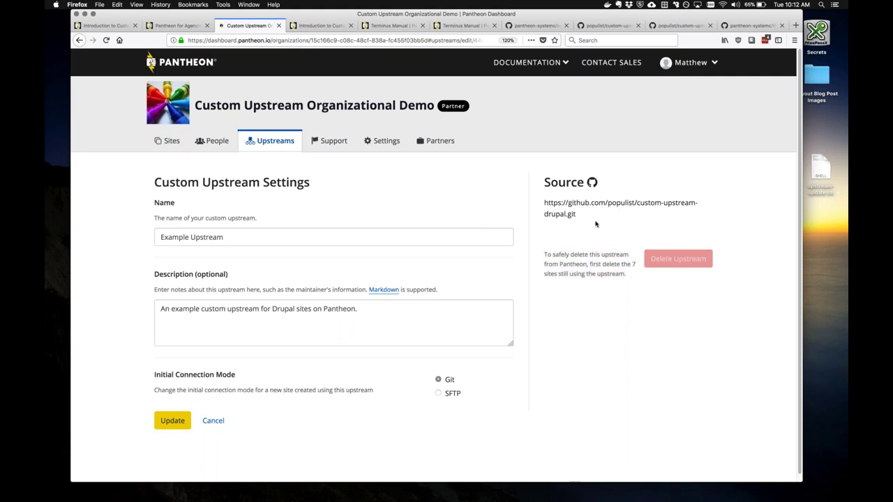
left_click(79, 40)
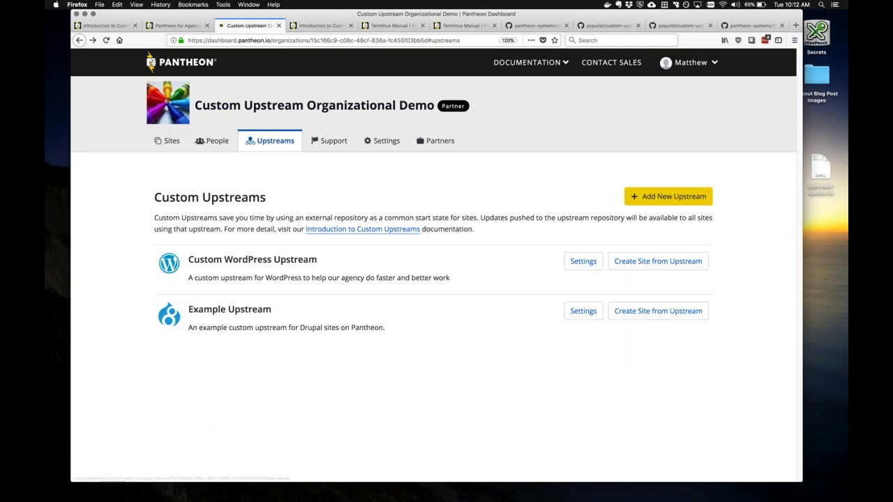
Step: Start creating a new site in the organization from its site list and name it "My Great WordPress Site 234324"
left_click(167, 140)
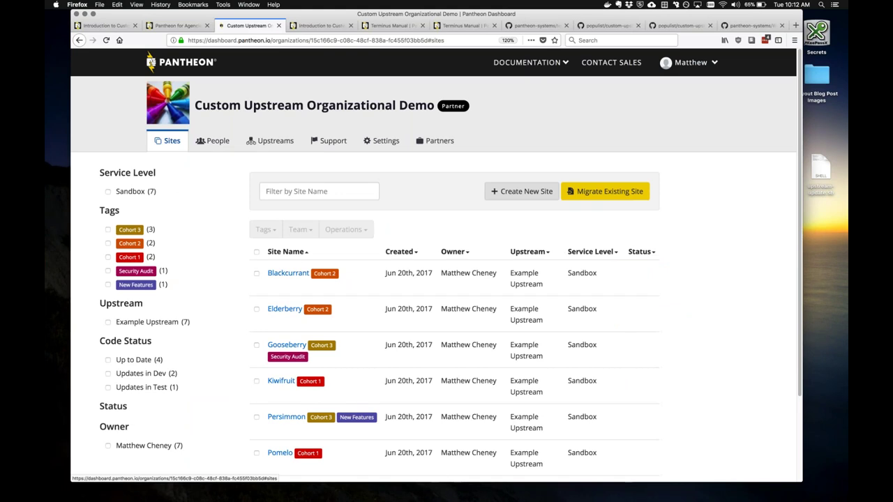
left_click(574, 191)
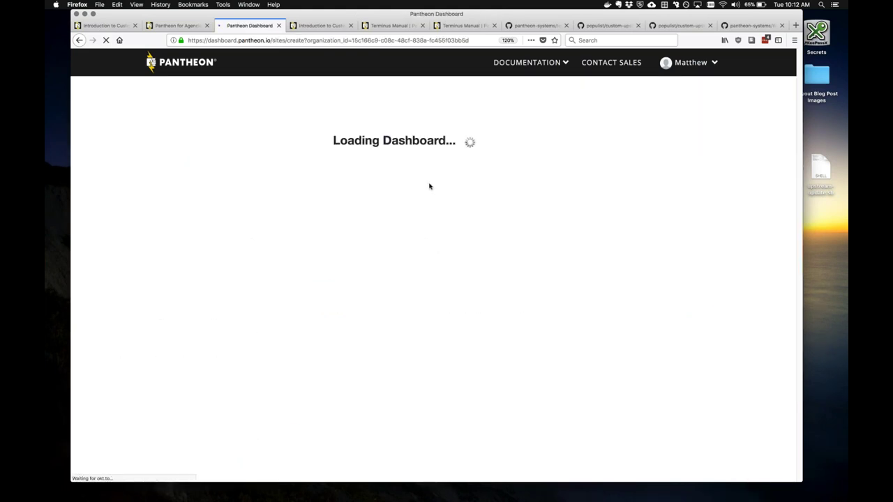
left_click(391, 176)
type("My Great WordPress S")
left_click(300, 186)
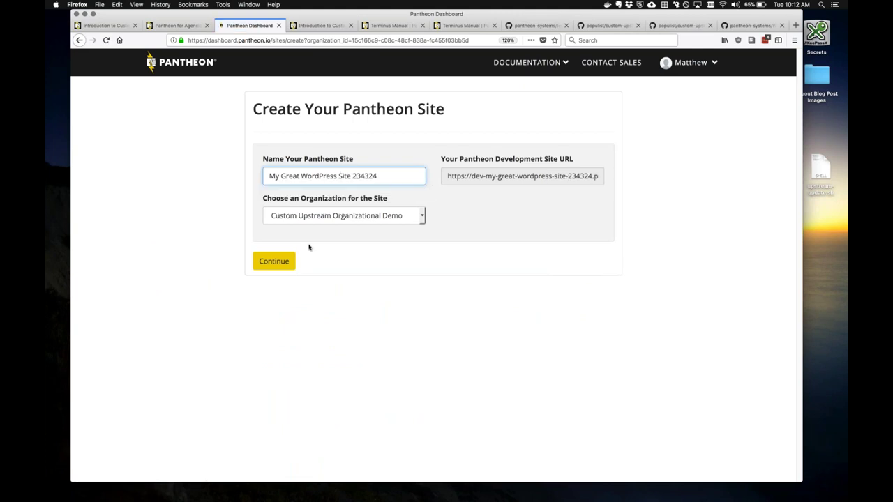
Step: Assign the new site to the Custom Upstream Organizational Demo organization and continue to the CMS selection
left_click_drag(302, 215, 302, 207)
left_click(302, 211)
left_click(300, 203)
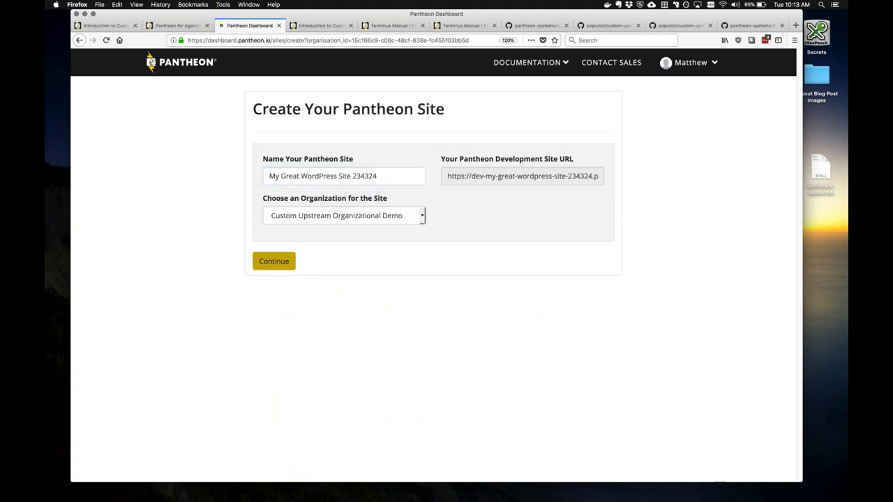
left_click(273, 261)
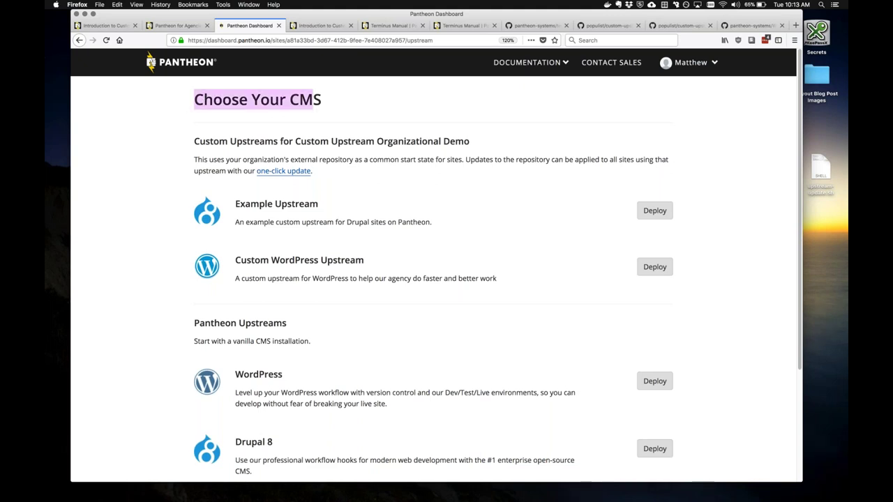
Step: Deploy the Custom WordPress Upstream to the new site
left_click_drag(240, 204, 336, 208)
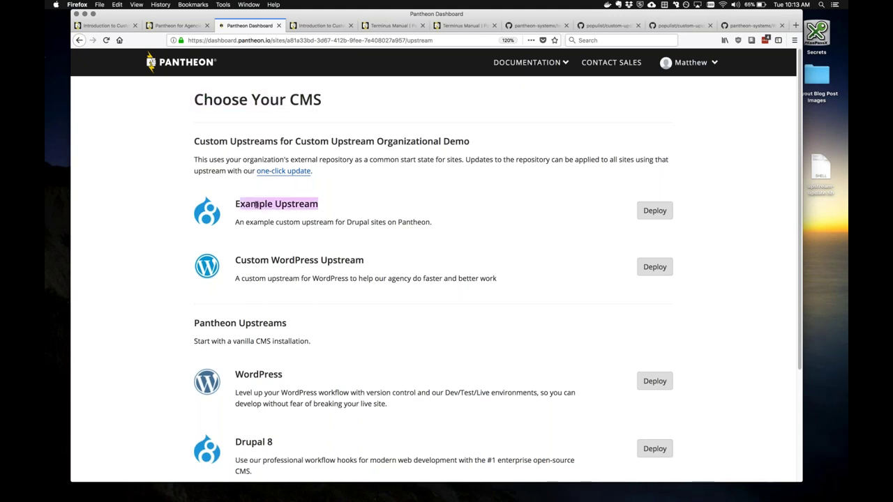
left_click_drag(269, 260, 411, 279)
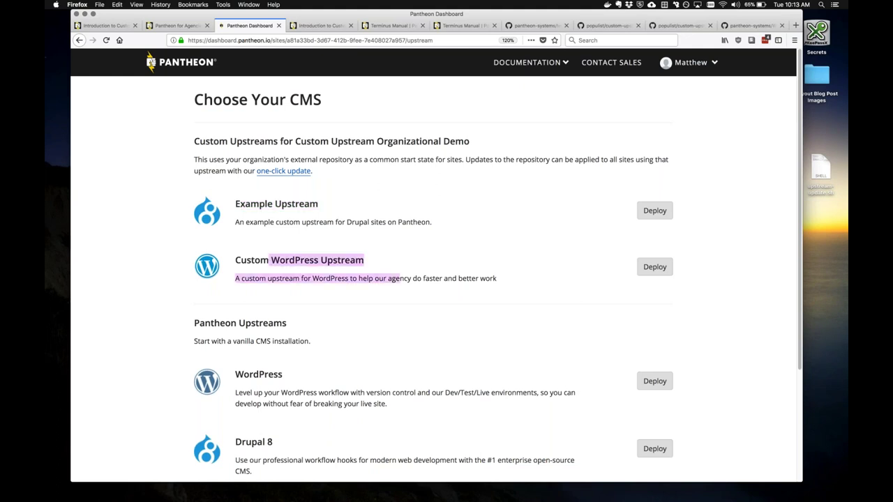
left_click(654, 266)
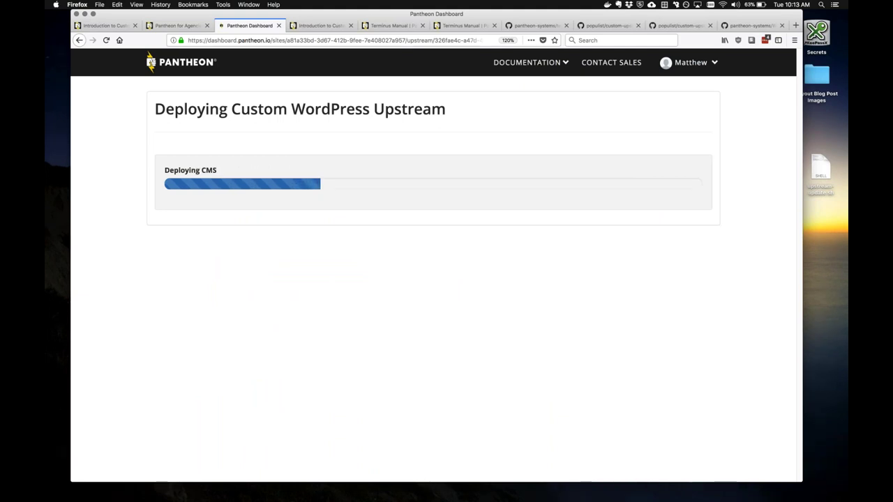
Step: Close the pantheon-systems/WordPress repository, examine the custom-upstream-wordpress fork on GitHub, and check the deployment's progress
left_click(752, 25)
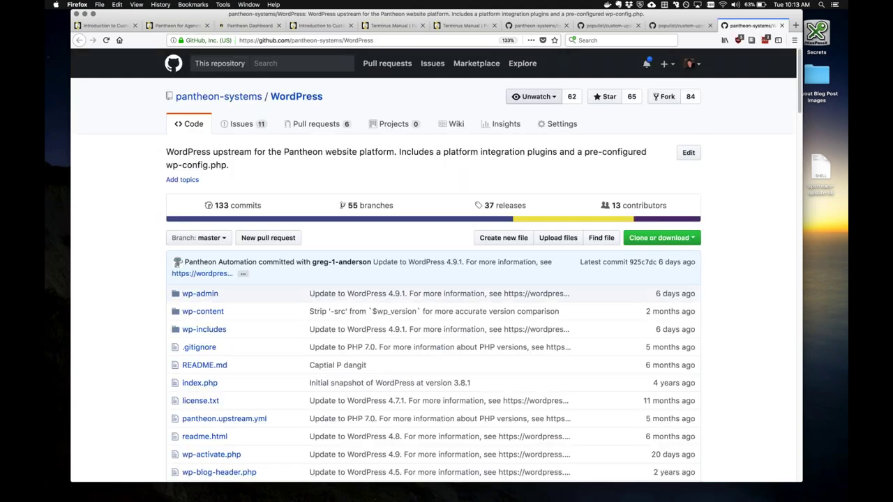
left_click(781, 25)
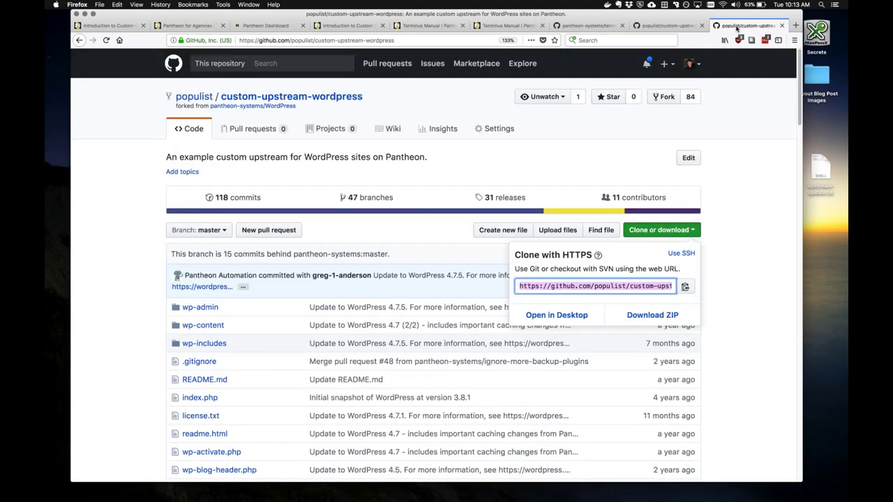
left_click(429, 106)
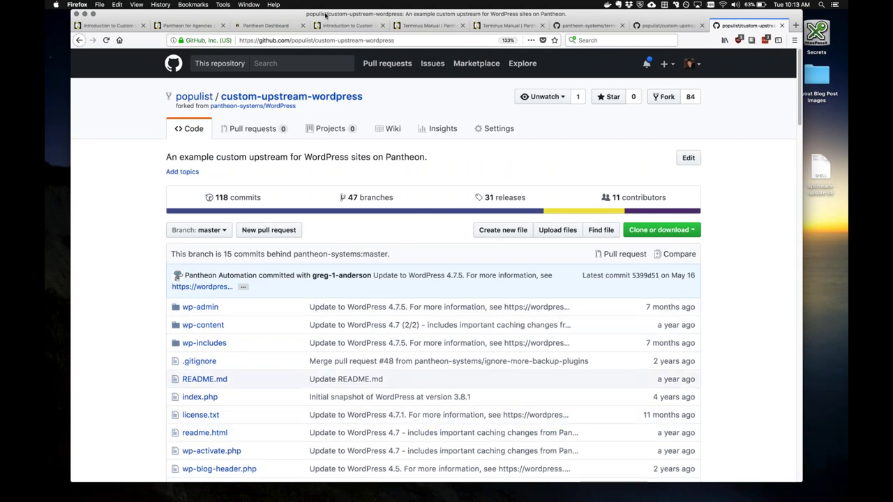
left_click(257, 25)
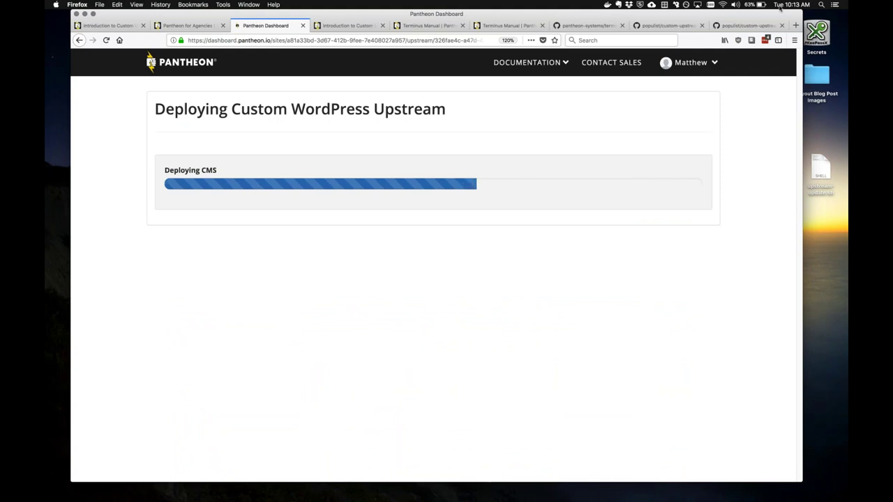
left_click(745, 26)
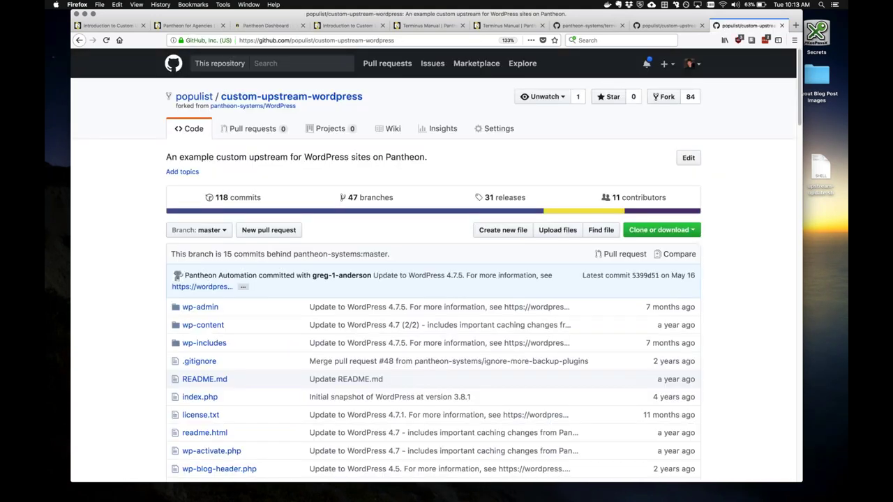
left_click(254, 25)
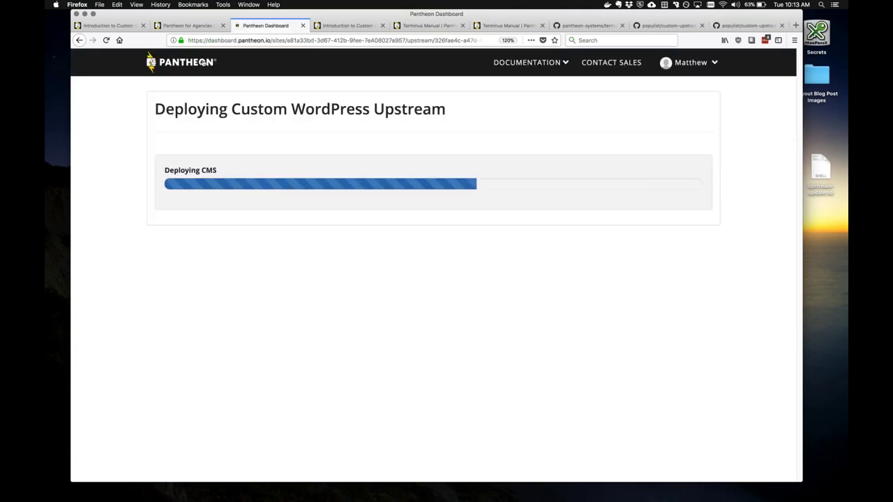
Step: Filter the Custom Upstream Organizational Demo's sites by the Updates in Dev code status in a separate dashboard and open the Elderberry site
left_click(262, 28)
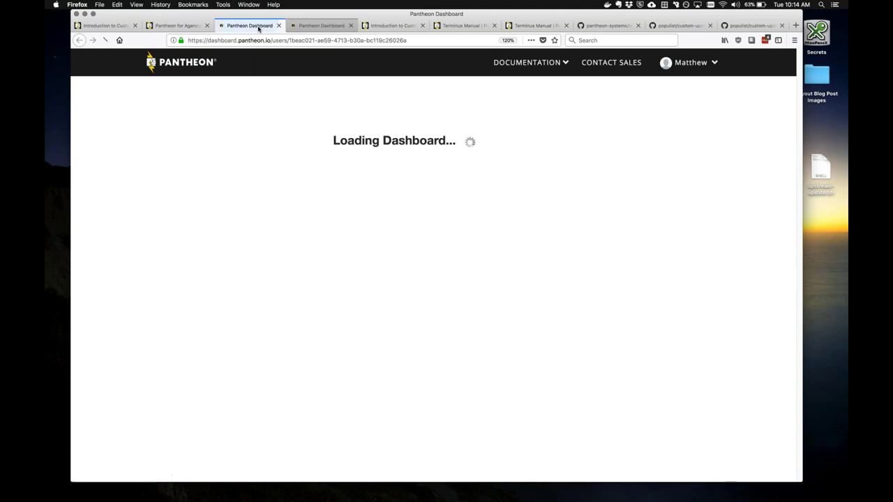
left_click(225, 122)
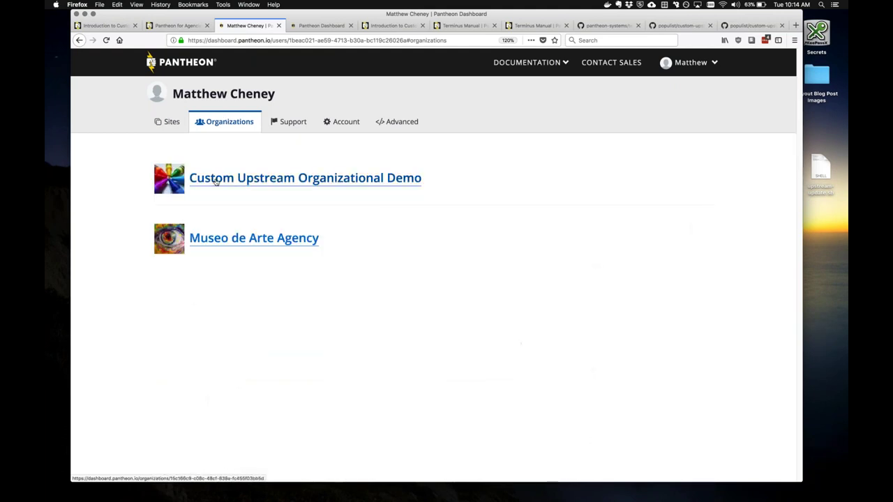
left_click(217, 180)
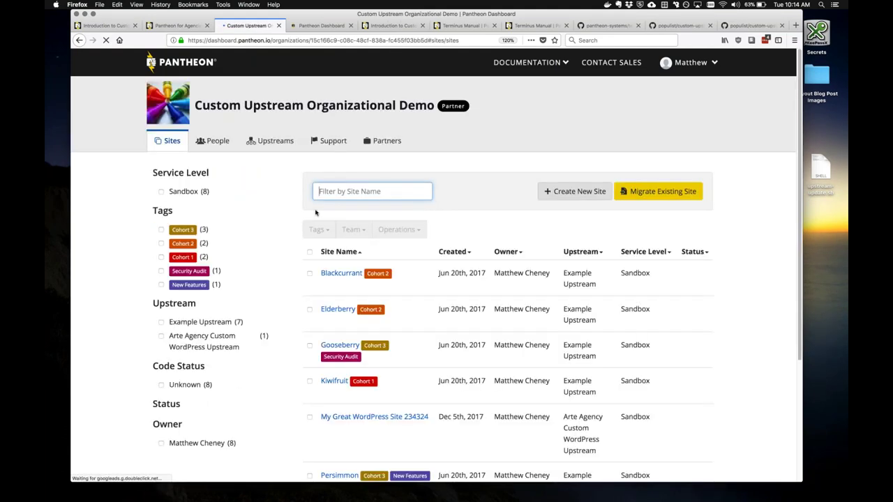
left_click(161, 399)
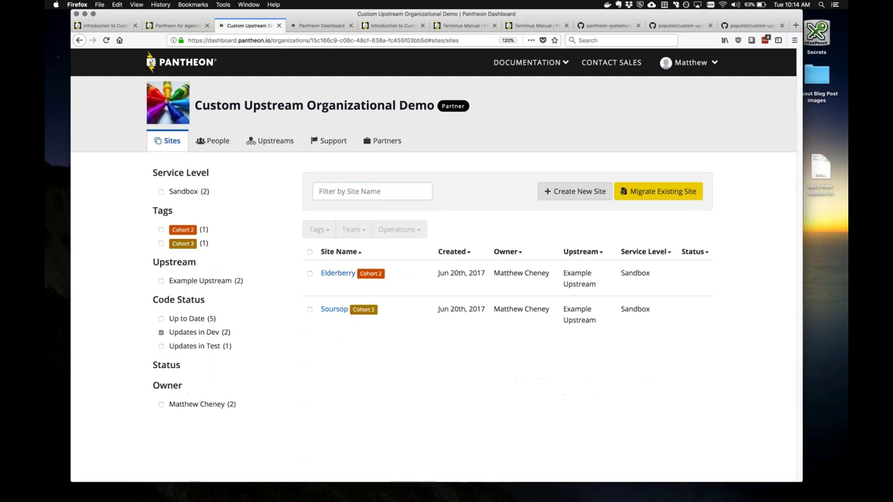
left_click(337, 273)
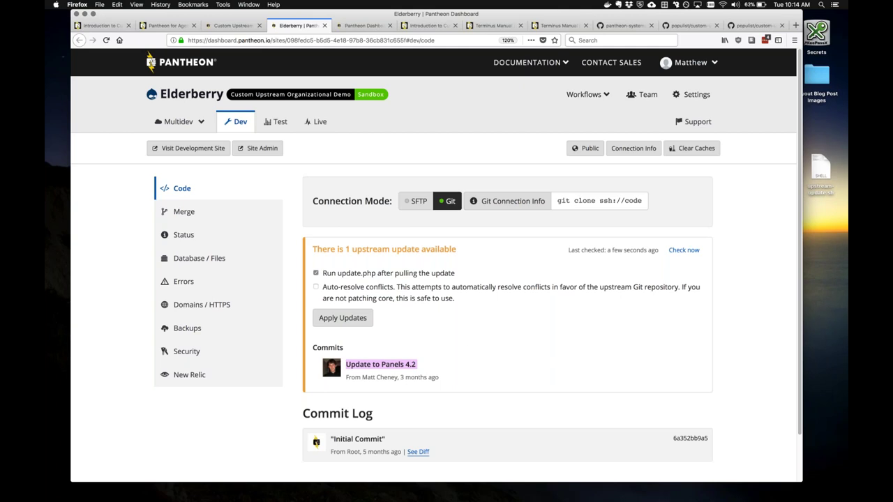
Step: Examine the latest commit, "Update to Panels 4.2", in the custom-upstream-drupal repository on GitHub
left_click(624, 25)
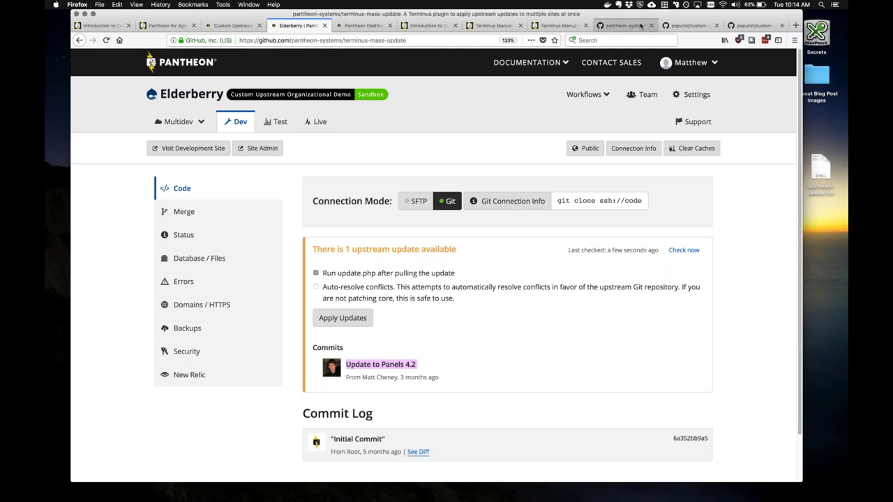
left_click(685, 26)
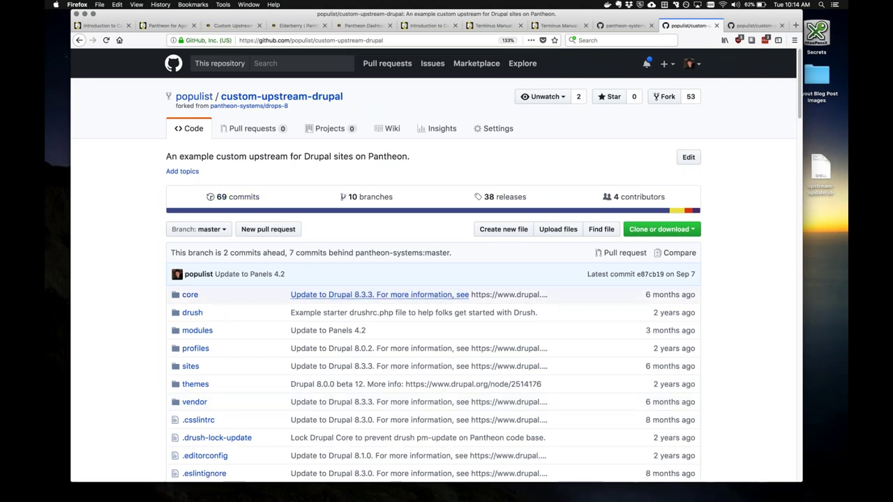
left_click(650, 274)
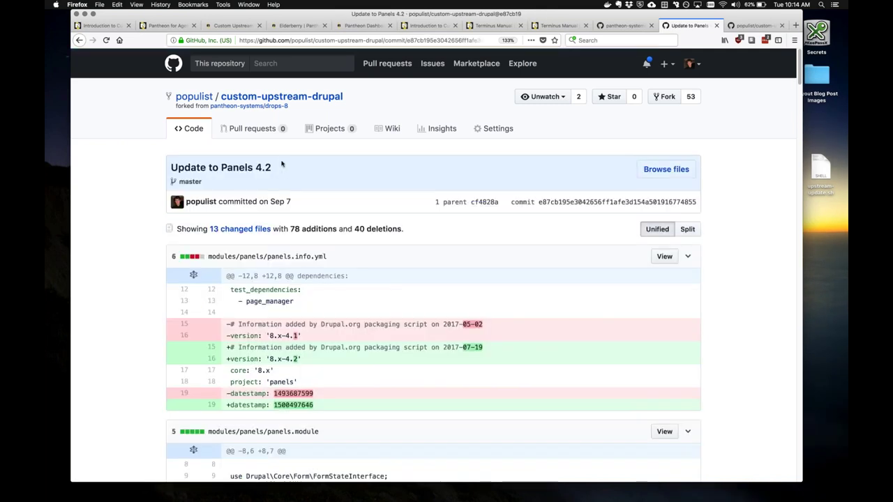
left_click_drag(157, 184, 159, 172)
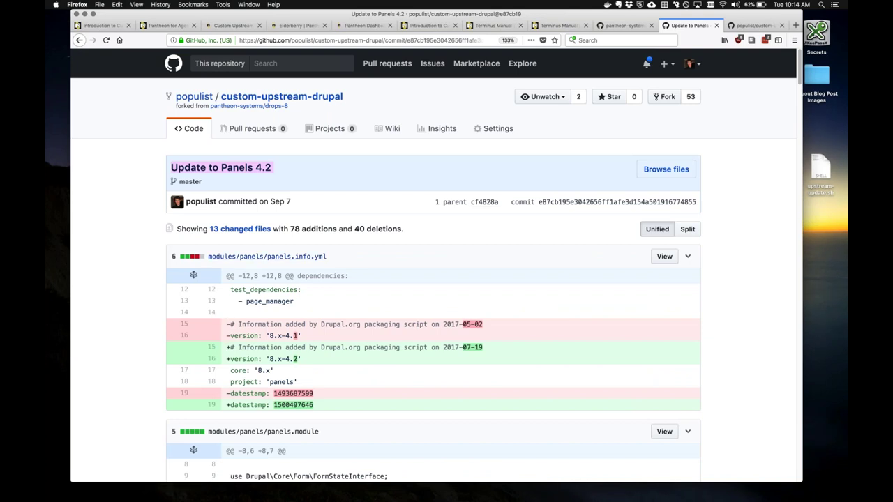
Step: Recheck Elderberry for upstream updates and apply the Panels 4.2 update to its Dev environment
left_click(298, 25)
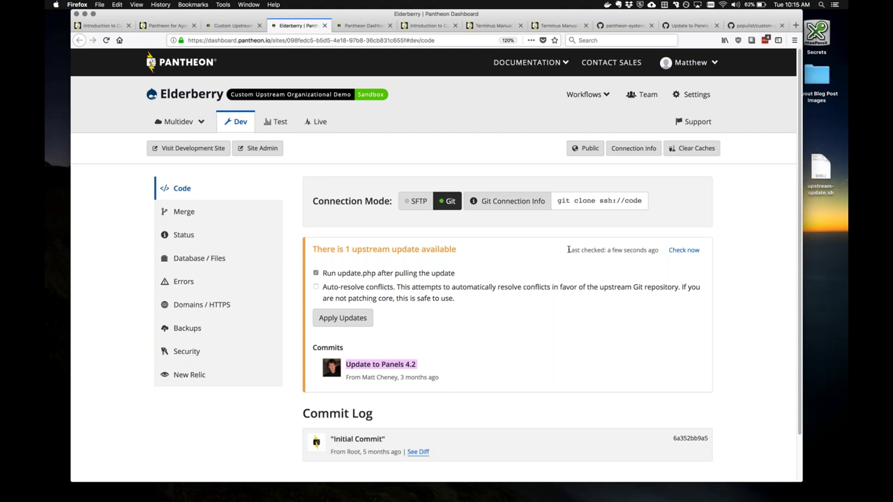
left_click_drag(569, 250, 663, 252)
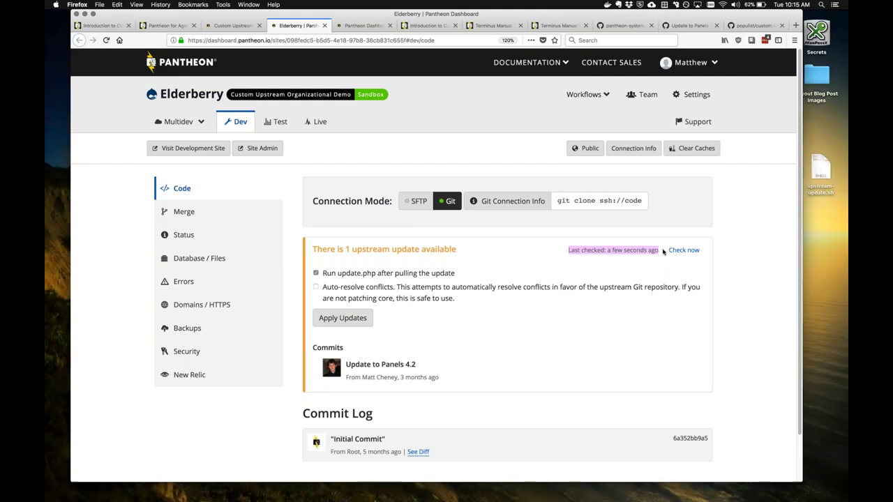
left_click_drag(608, 250, 660, 249)
left_click(684, 250)
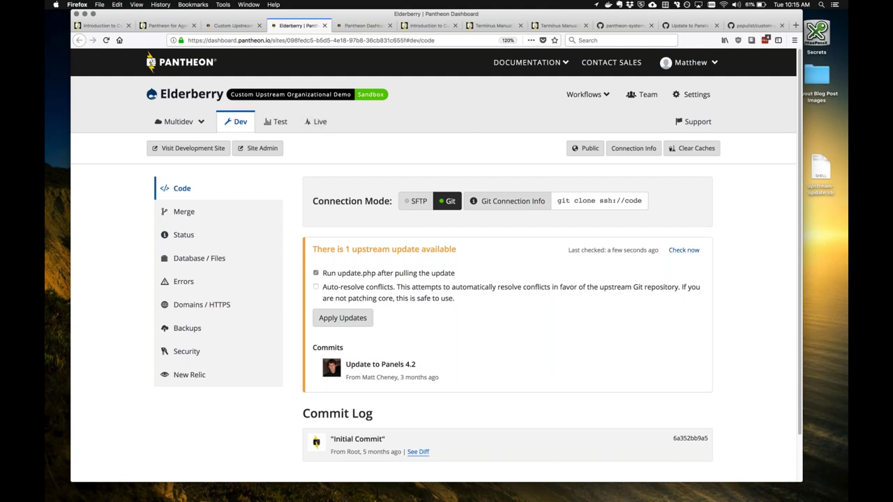
left_click(343, 318)
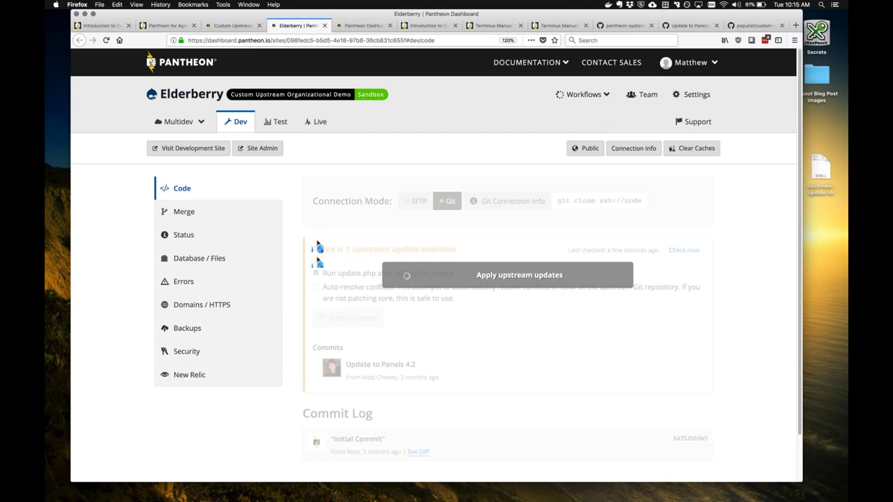
Step: Return to the Custom WordPress Upstream deployment and open the new site's dashboard
left_click(365, 25)
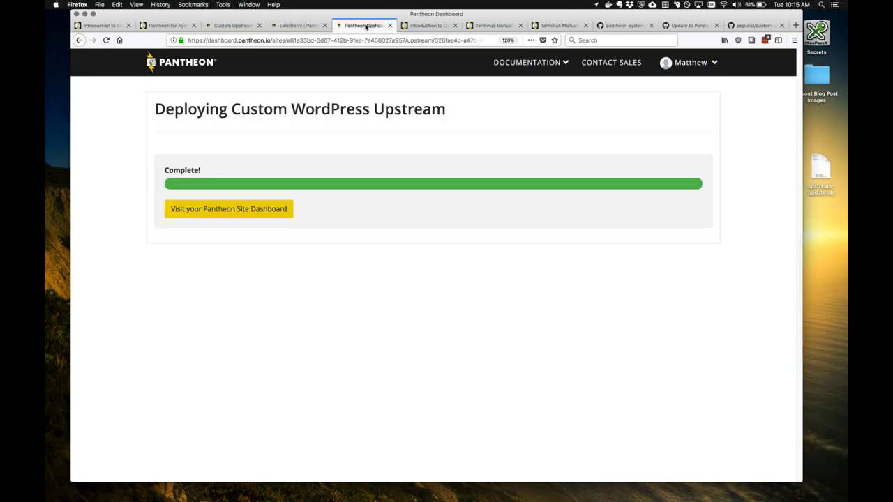
left_click_drag(154, 109, 445, 111)
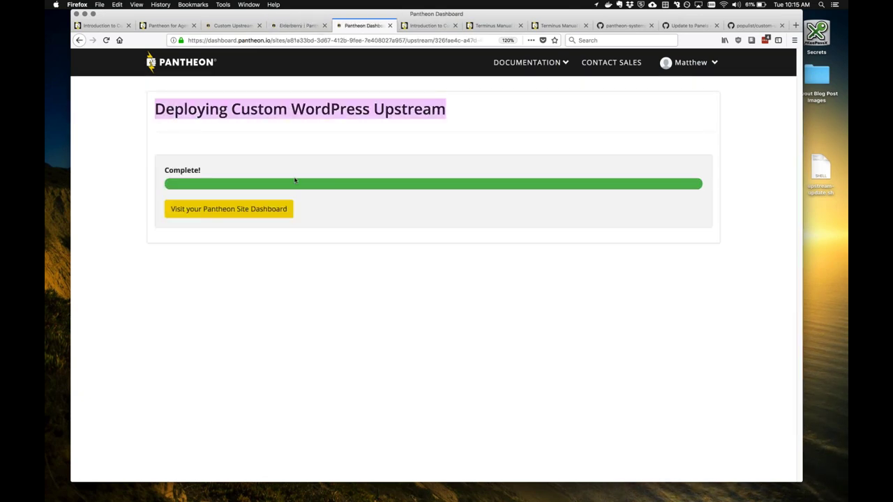
left_click(229, 209)
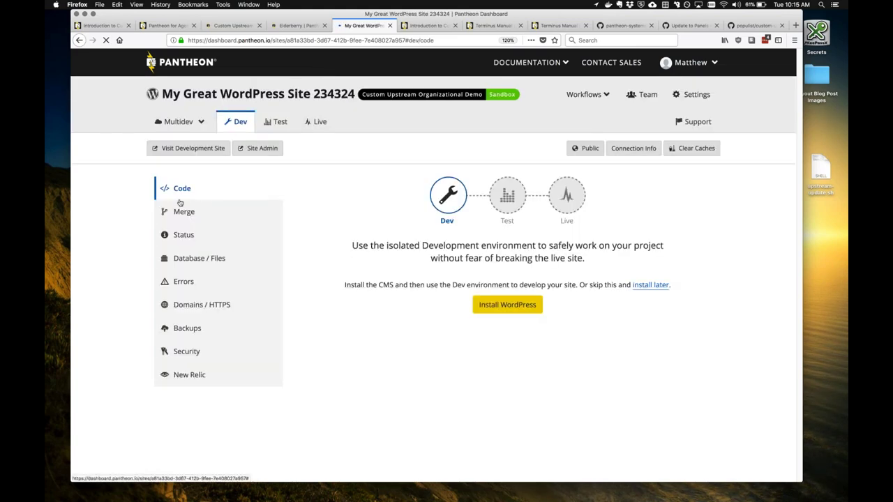
Step: Look at the new site's Test environment and review its upstream, branch and framework in the site settings
left_click(276, 121)
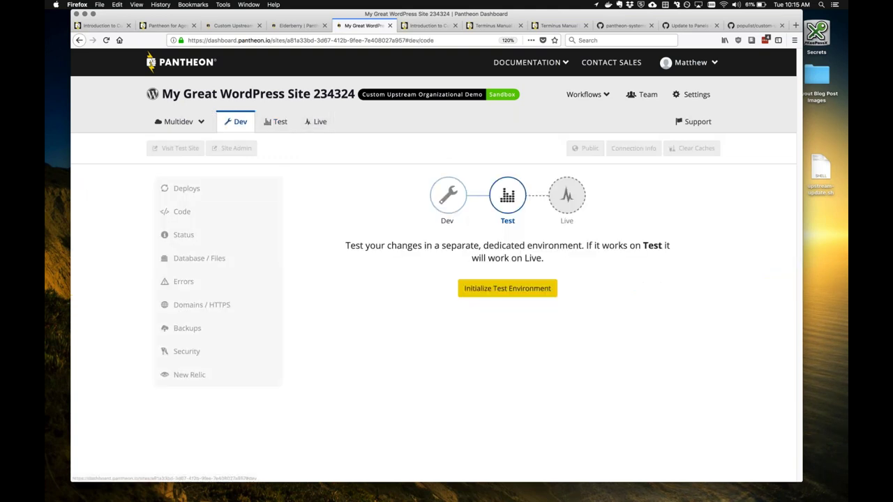
left_click(236, 121)
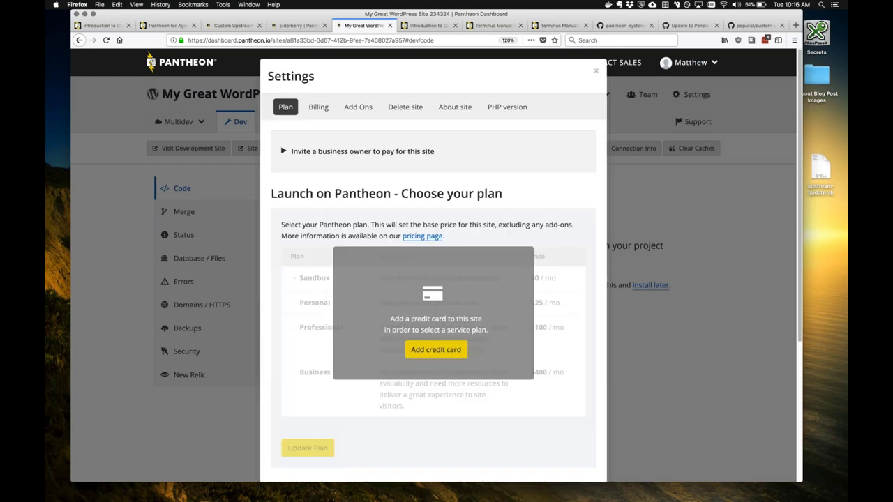
left_click(455, 107)
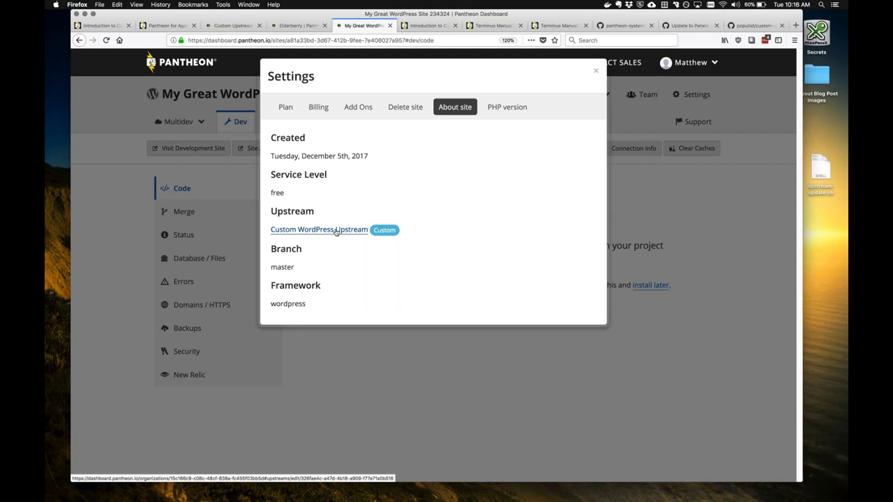
Step: Return to the custom-upstream-drupal repository's file list on GitHub and inspect its modules folder
left_click(687, 25)
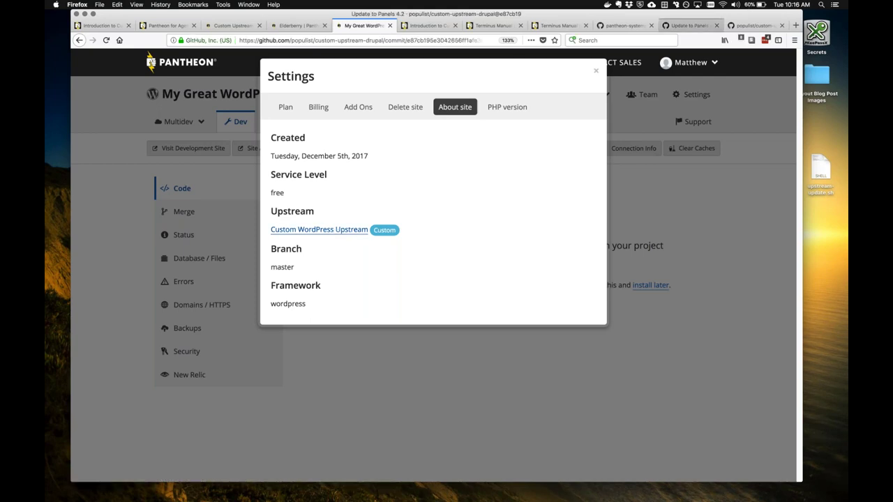
left_click(80, 40)
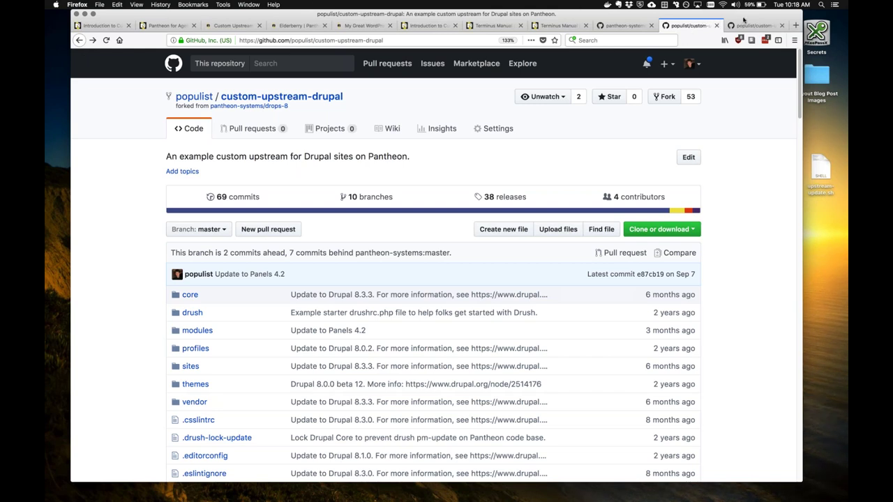
left_click(198, 330)
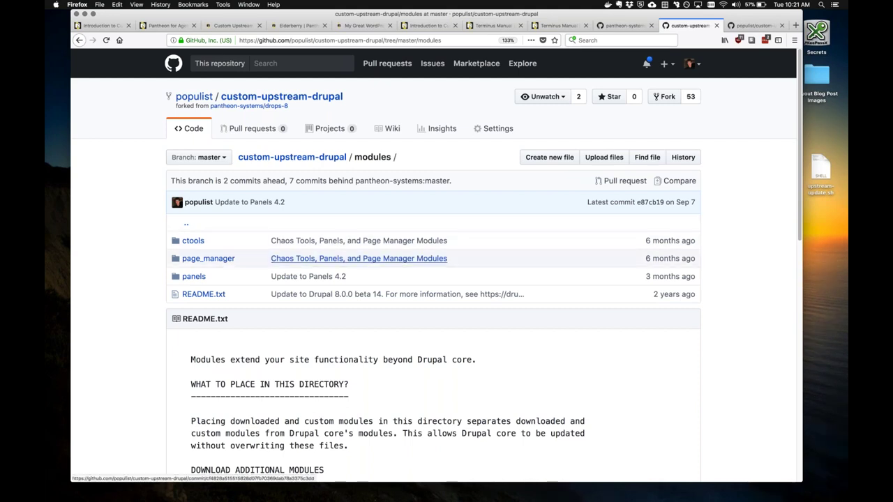
Step: Return to the organization's site list and clear the Updates in Dev filter
left_click(234, 25)
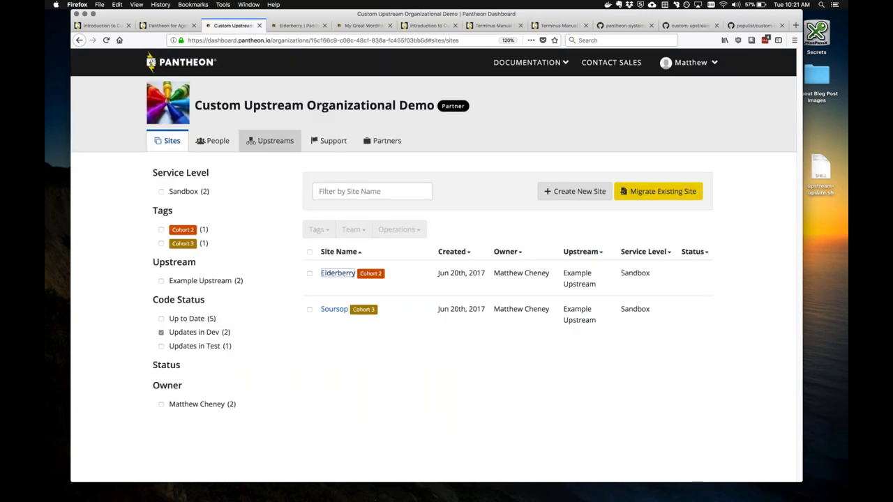
left_click(161, 333)
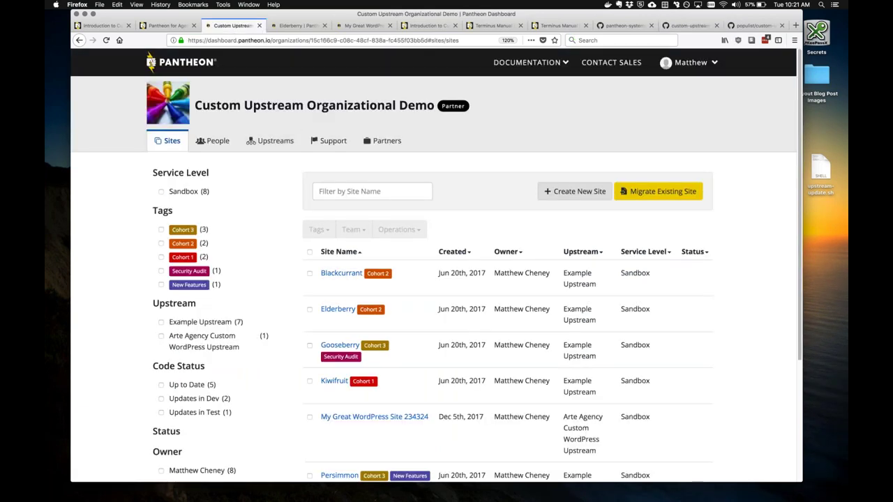
Step: Check the organization's custom upstreams, return to its site list and filter it to Arte Agency Custom WordPress Upstream
left_click(272, 140)
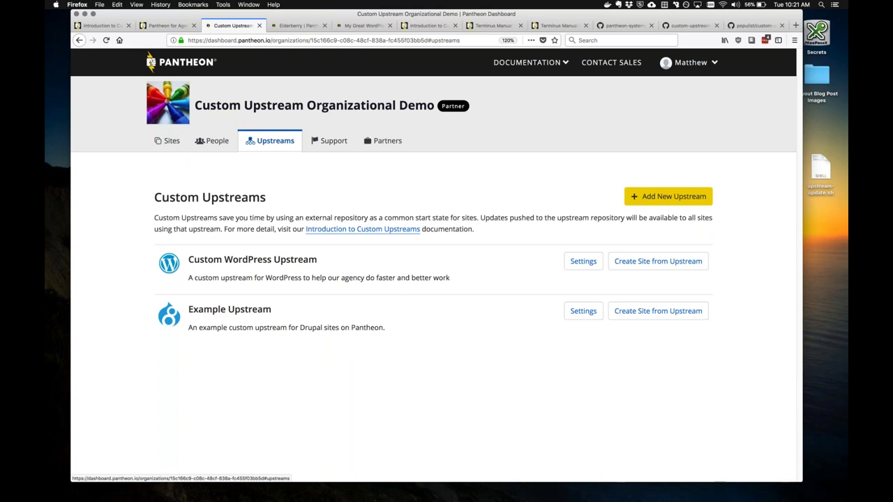
left_click(167, 140)
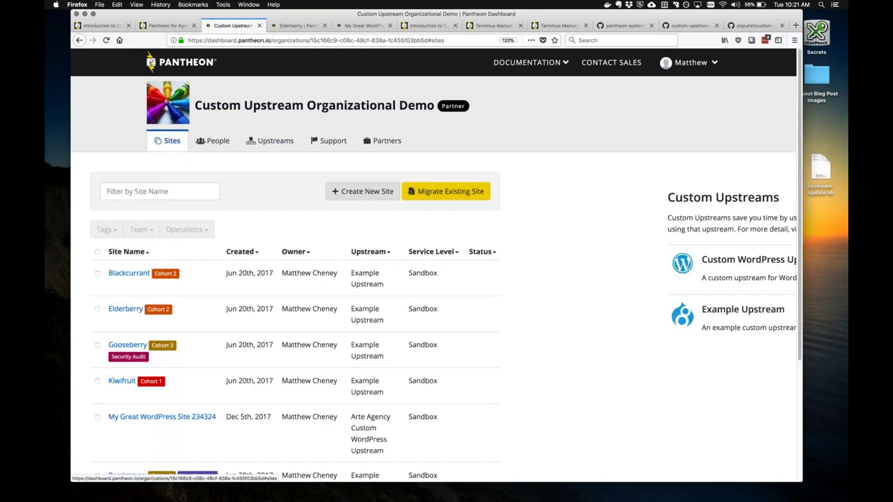
scroll(358, 142, "down", 2)
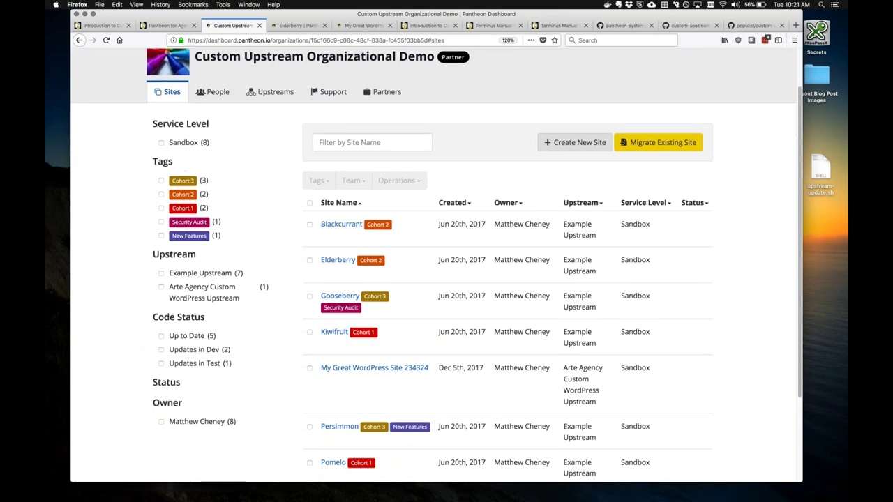
left_click(197, 274)
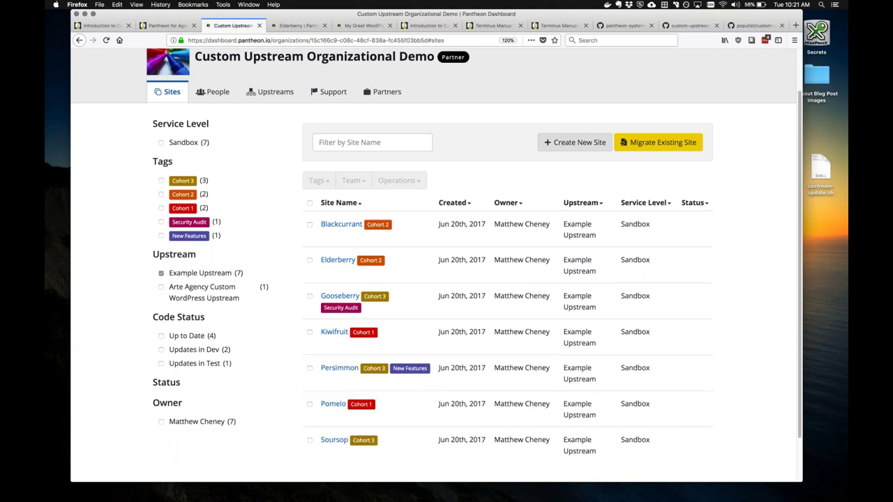
left_click(196, 273)
left_click(201, 287)
scroll(201, 287, "up", 2)
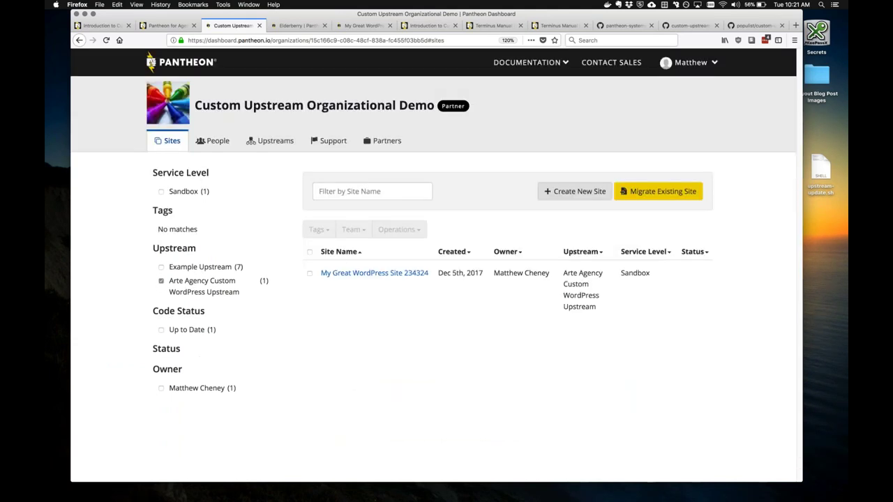
left_click_drag(214, 315, 152, 315)
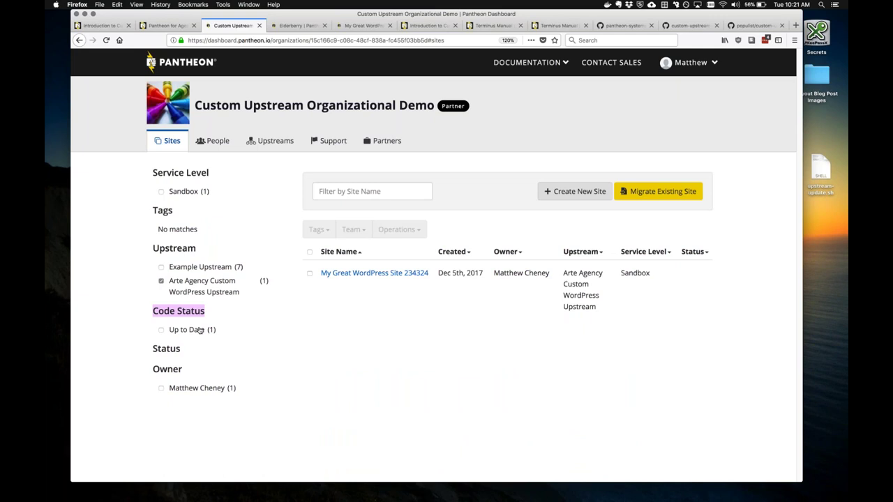
Step: Filter the site list to Example Upstream and examine the sites with Updates in Test and Updates in Dev
left_click(161, 267)
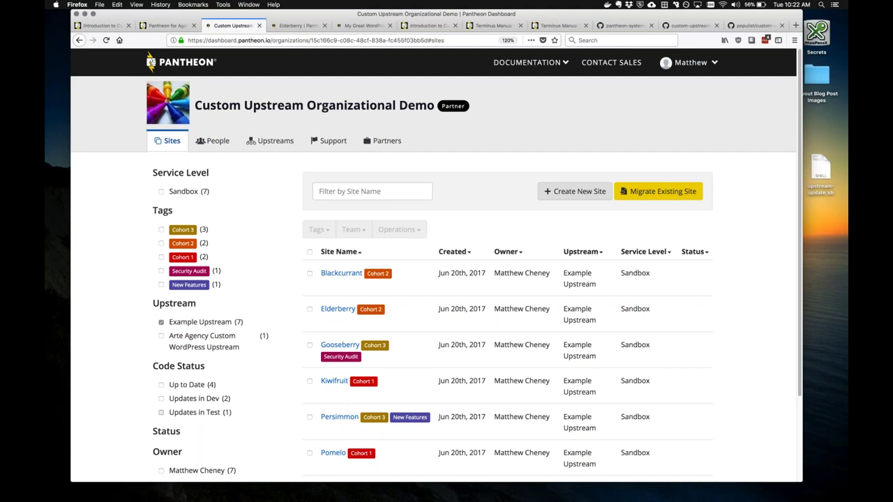
left_click(161, 413)
left_click(187, 319)
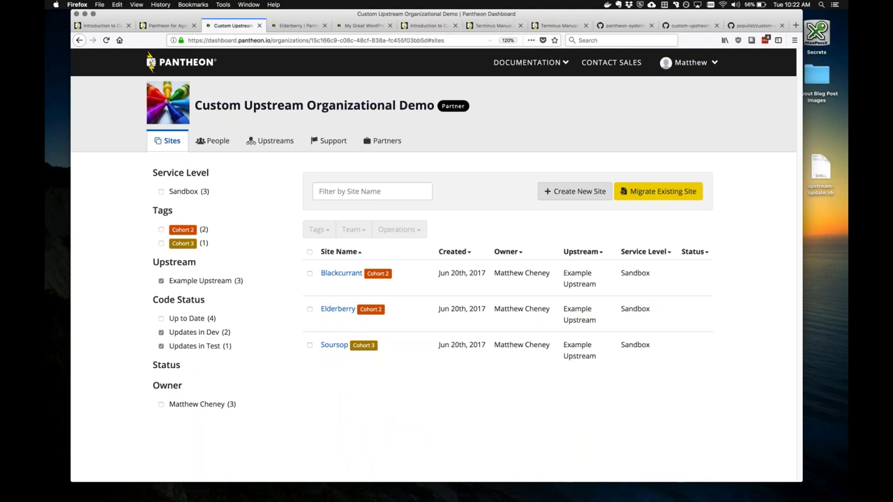
left_click(162, 332)
left_click(161, 332)
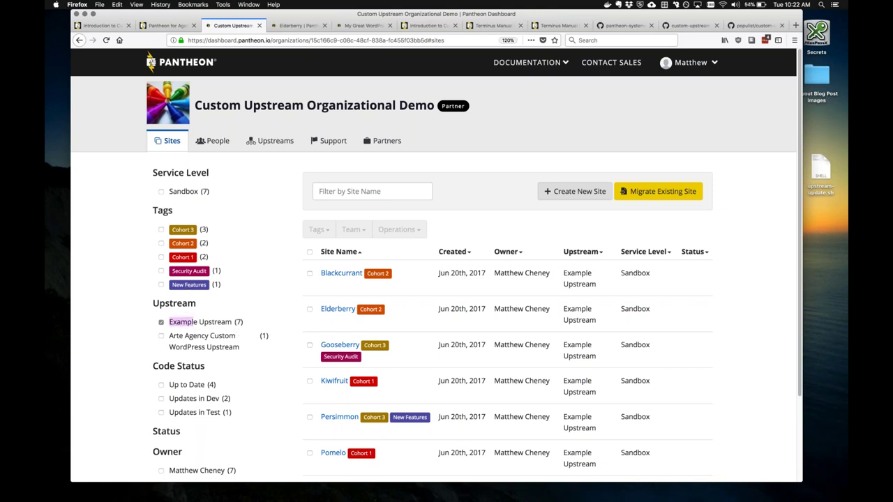
left_click(175, 398)
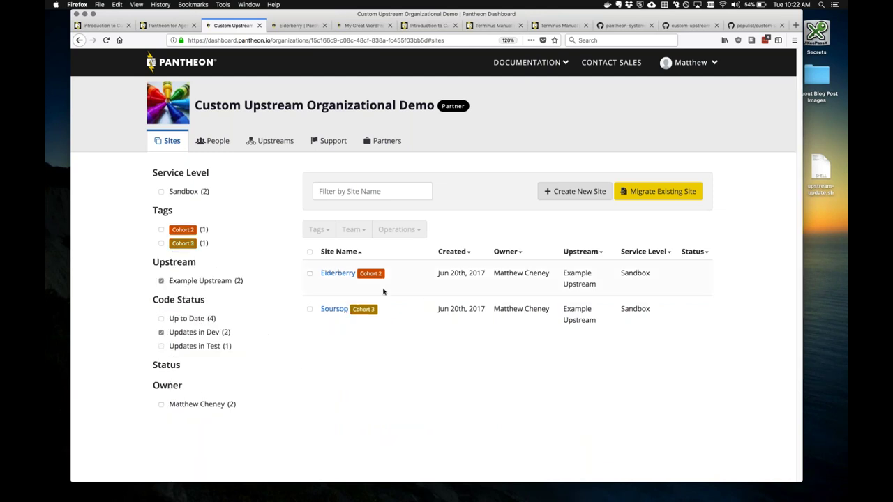
Step: Clear the upstream and code status filters and look through the organization's full site list
left_click(177, 282)
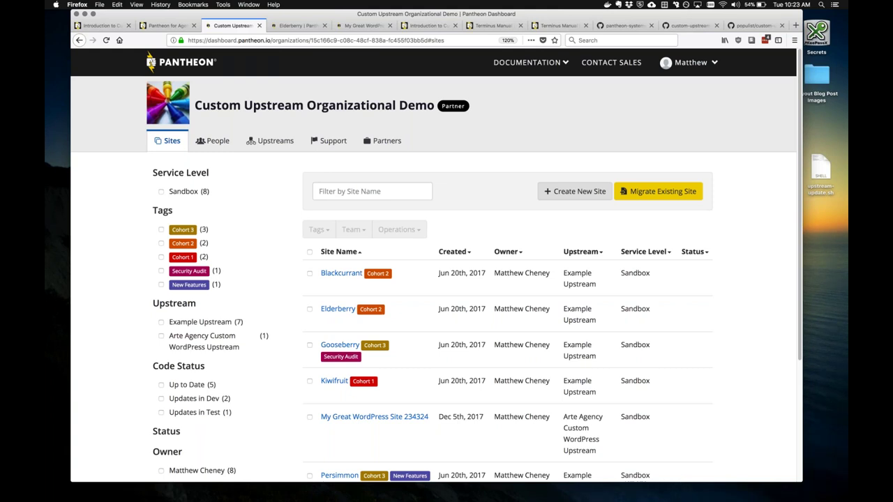
scroll(436, 265, "down", 1)
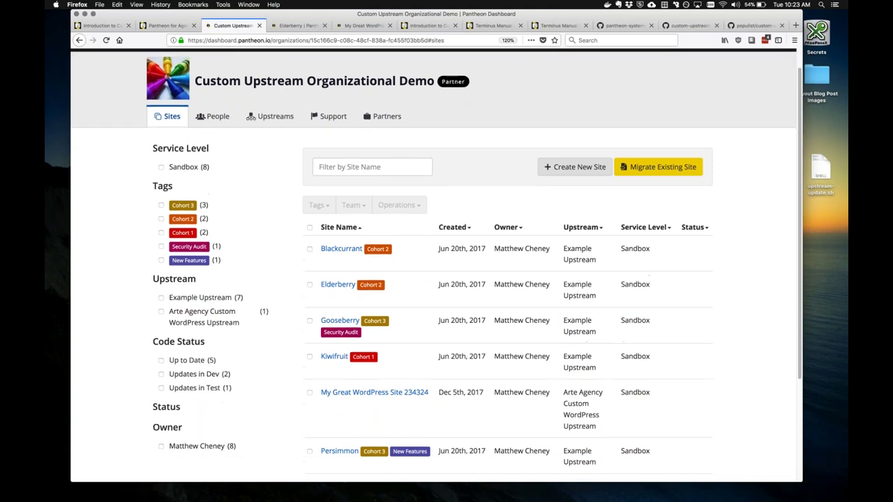
scroll(436, 265, "down", 4)
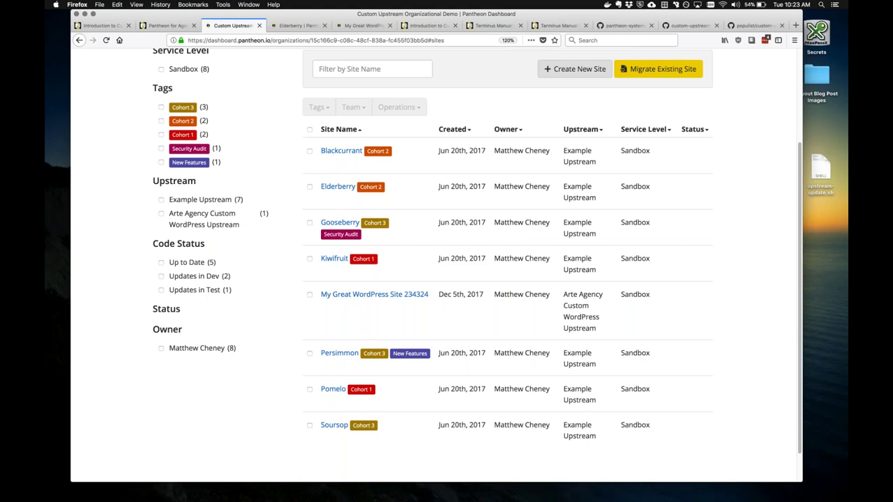
scroll(478, 260, "down", 1)
scroll(477, 261, "up", 1)
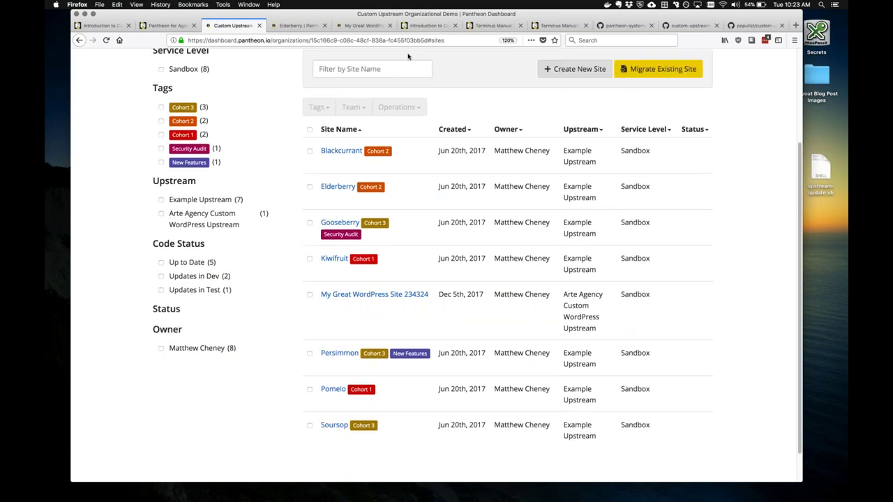
Step: Search the commands in the Terminus Manual for "upstream" in place of the previous search term
left_click(493, 27)
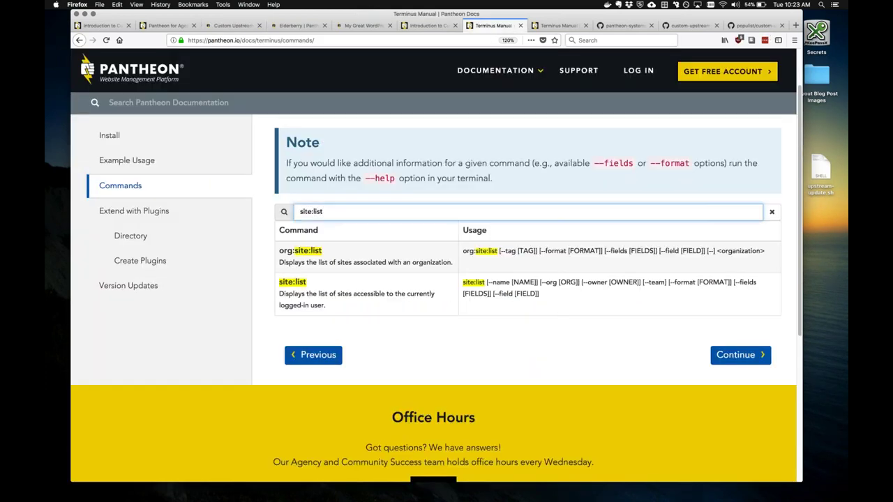
key("ctrl+a")
key("BackSpace")
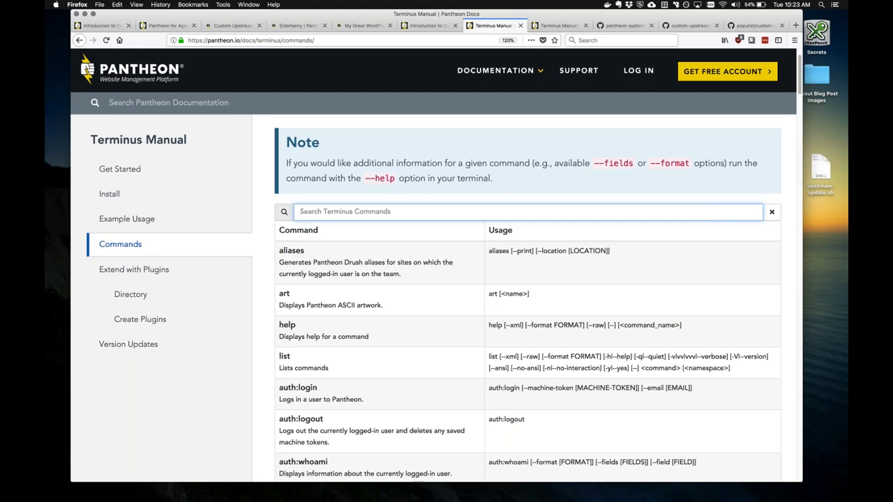
type("upstream")
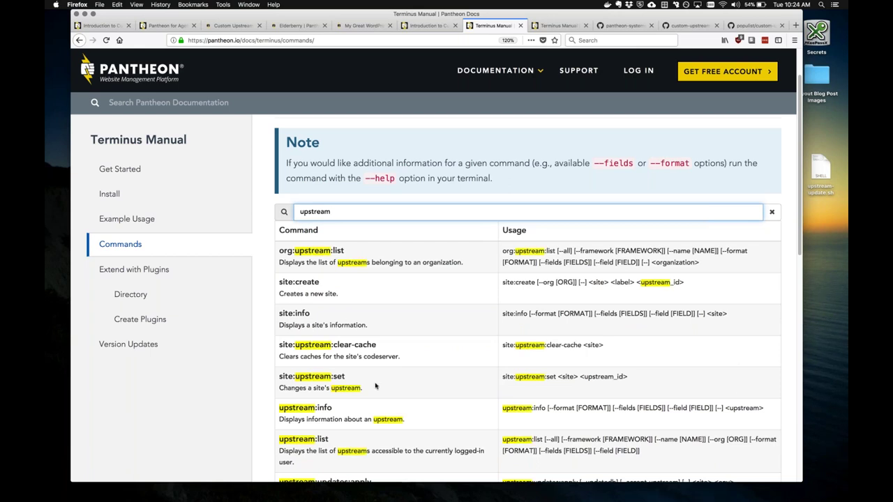
Step: Examine the site:upstream:set command and the other upstream commands in the Terminus command list
left_click_drag(370, 390, 279, 376)
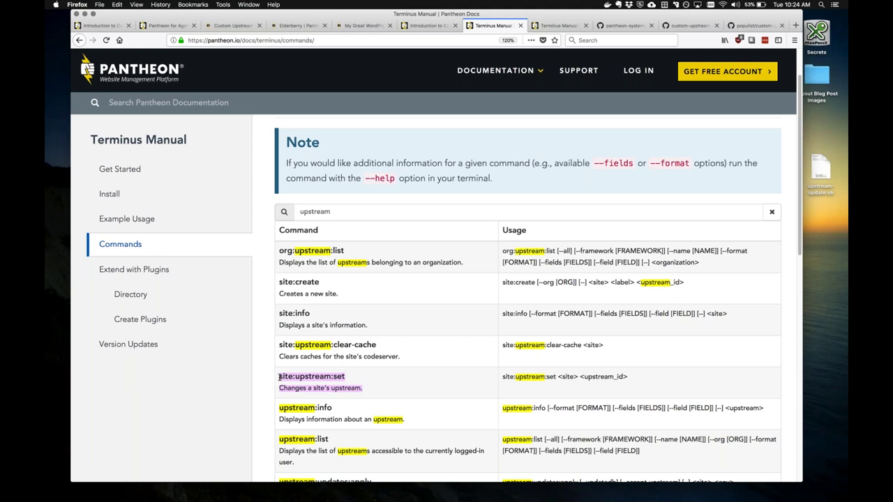
left_click_drag(279, 377, 359, 379)
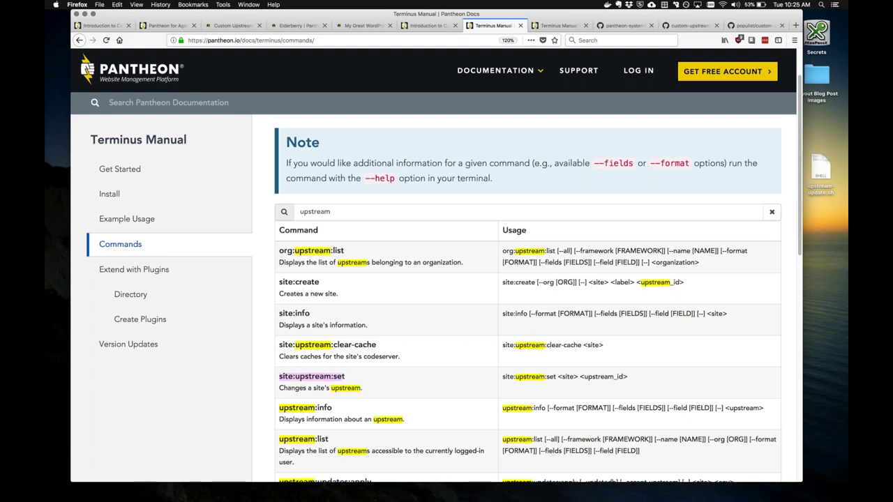
scroll(528, 293, "down", 3)
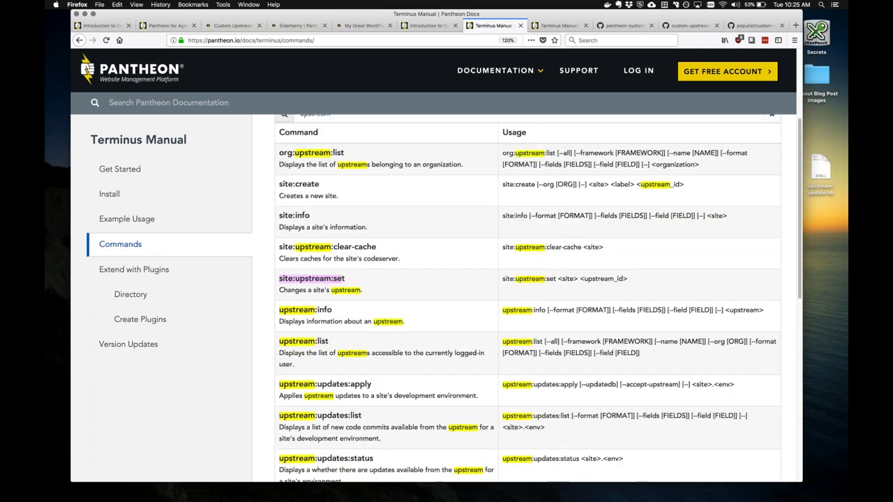
scroll(527, 298, "down", 1)
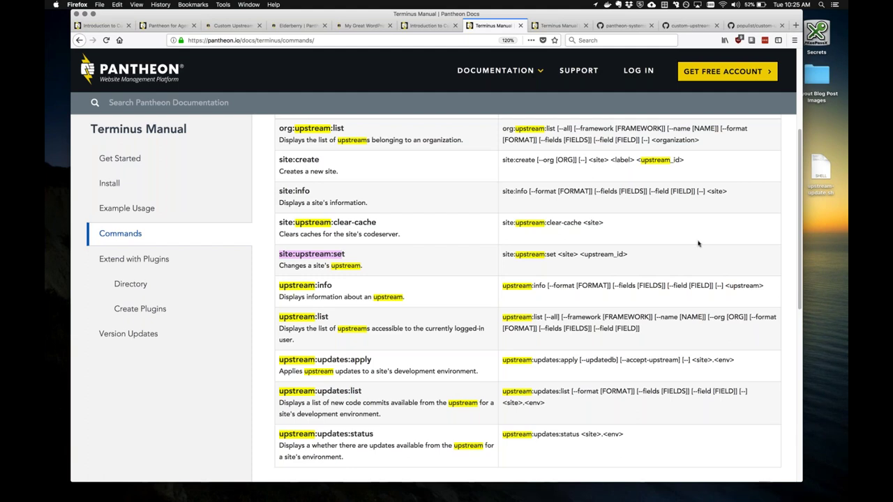
scroll(698, 244, "up", 1)
scroll(698, 244, "up", 2)
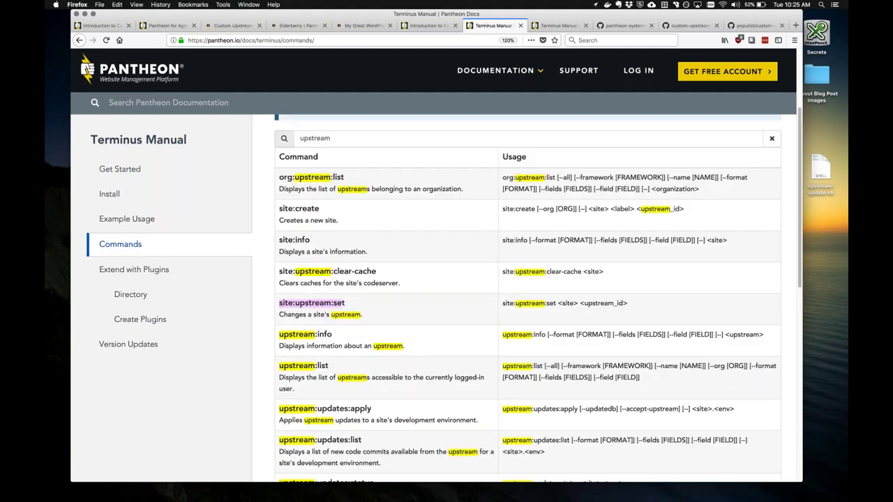
Step: Go to the Terminus Manual's Example Usage page and read the Upstream Updates (Core) section
left_click(561, 26)
left_click_drag(285, 141, 437, 144)
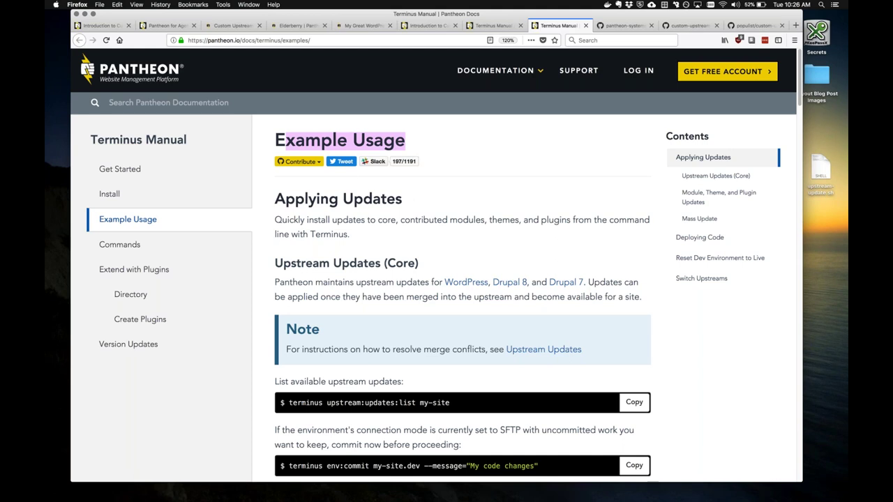
scroll(466, 300, "down", 1)
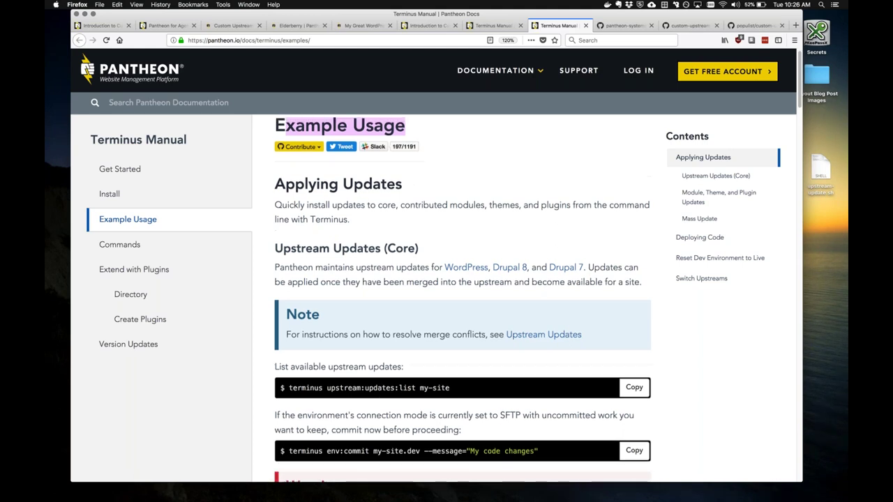
scroll(462, 298, "down", 5)
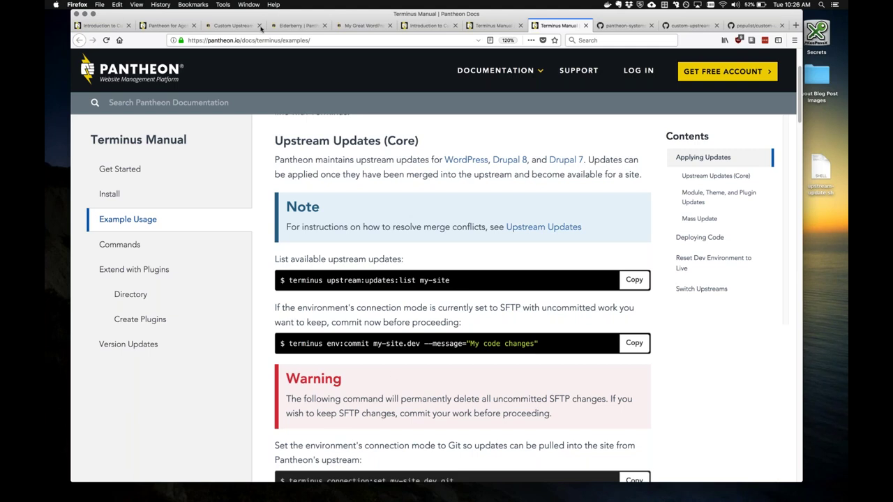
Step: Switch to iTerm2 with the upstream-update.sh script open in vim and widen the terminal window
mouse_move(328, 498)
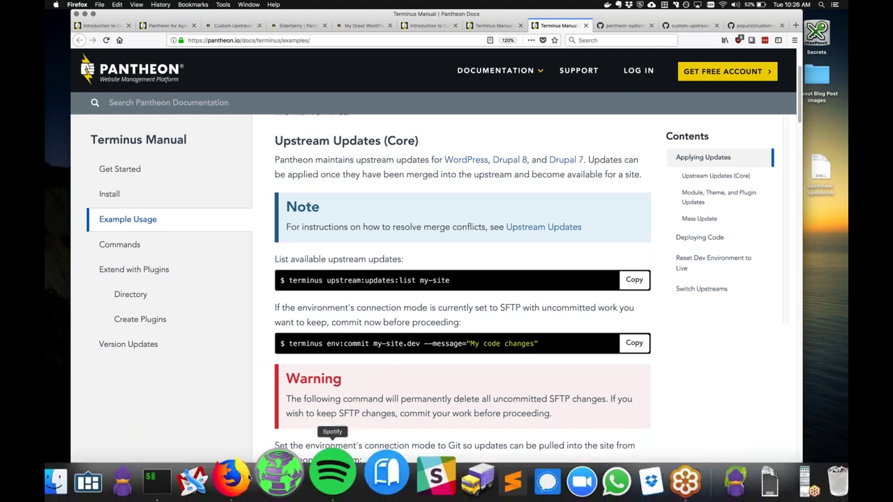
left_click(196, 474)
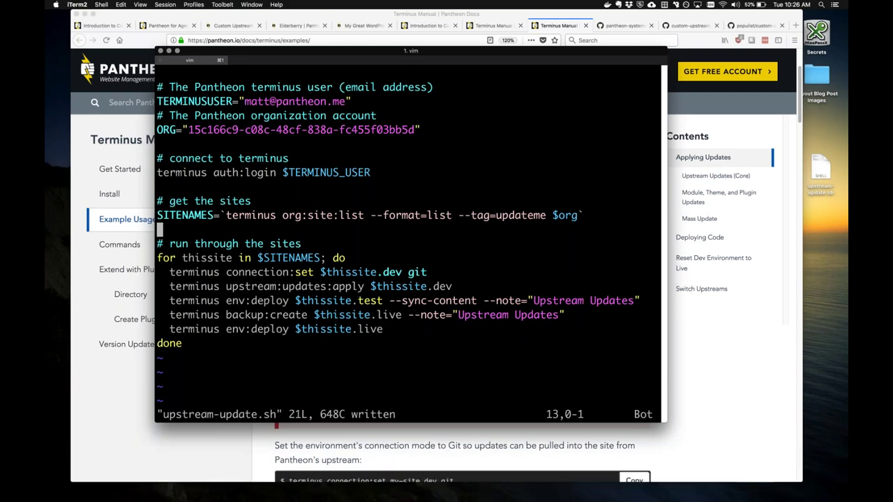
left_click_drag(666, 48, 741, 48)
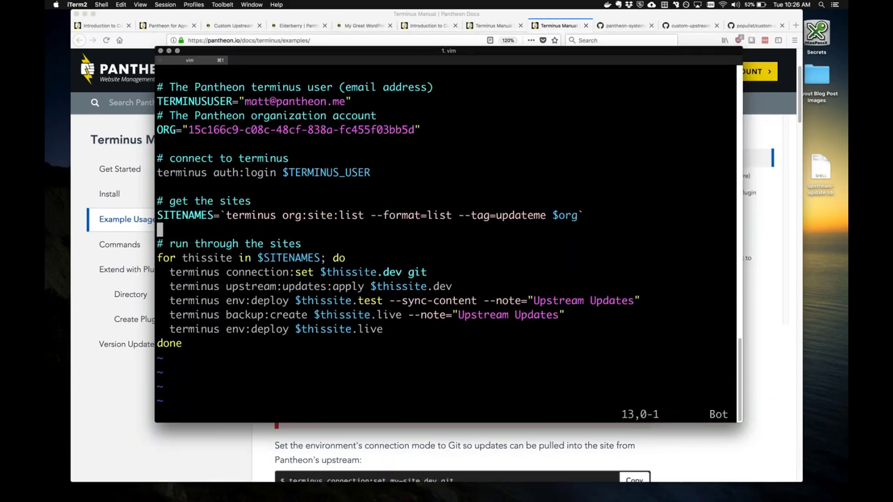
Step: Go through the script and highlight the SITENAMES line that lists the organization's sites tagged updateme
left_click(561, 214)
key("Up")
key("Up")
key("Up")
key("Up")
key("Up")
key("Up")
key("Down")
key("Down")
key("Down")
key("Down")
triple_click(486, 216)
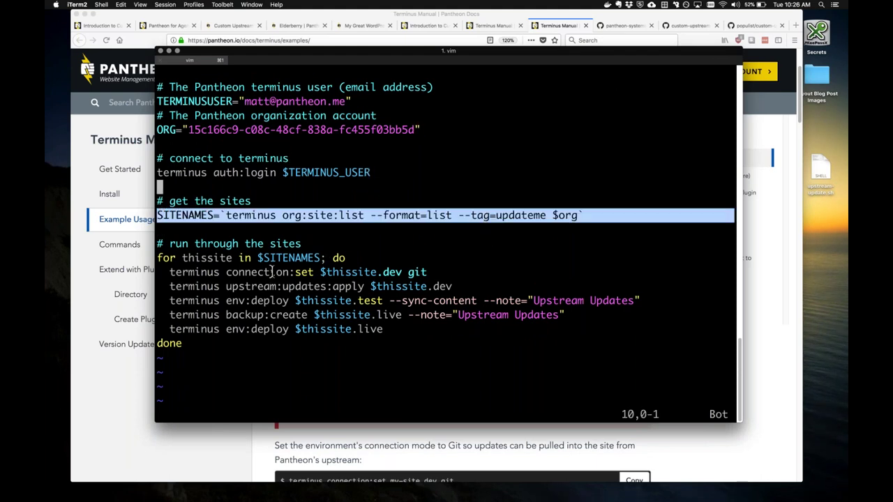
Step: Examine the script's TERMINUSUSER and ORG variable lines, highlighting each one
left_click(235, 170)
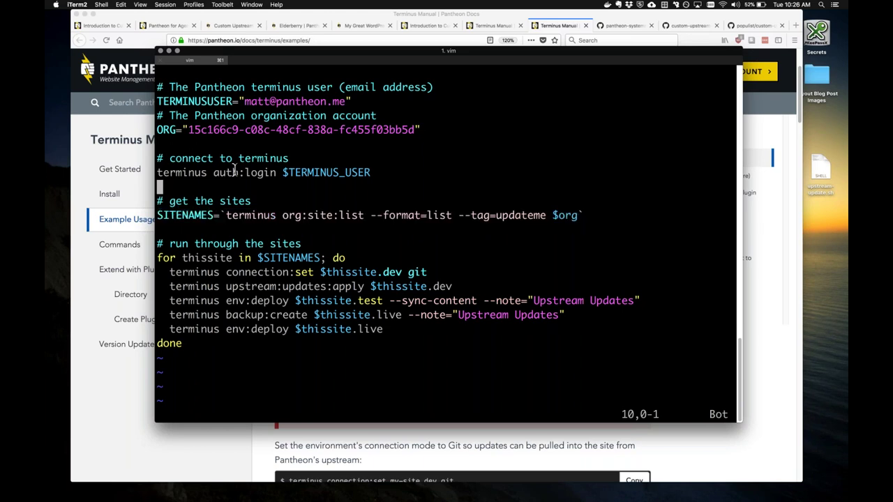
triple_click(364, 103)
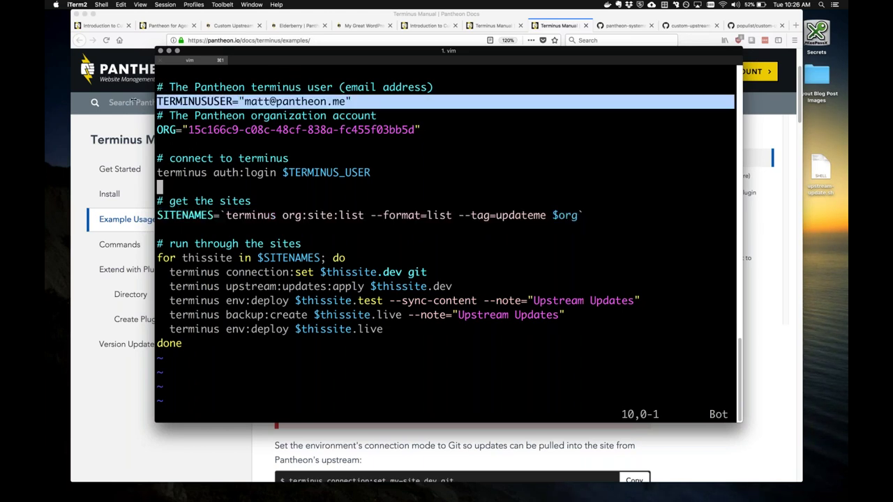
left_click_drag(428, 128, 129, 131)
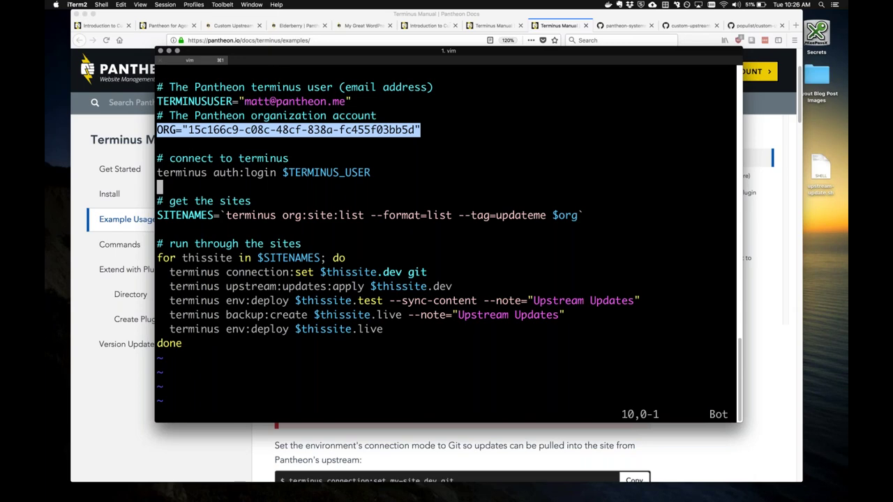
Step: Locate the organization ID in the Pantheon dashboard's URL in Firefox, and return to iTerm2 to highlight the script's terminus auth:login line
left_click(235, 28)
left_click_drag(311, 40, 424, 43)
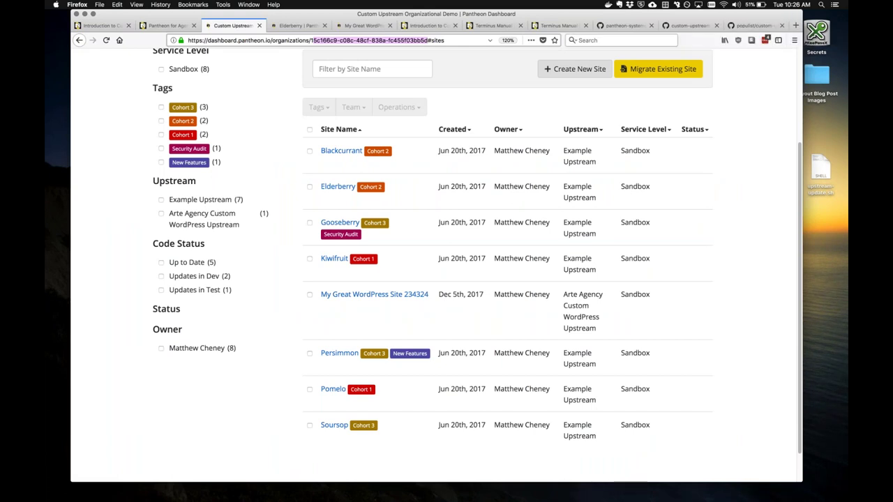
key("super+Tab")
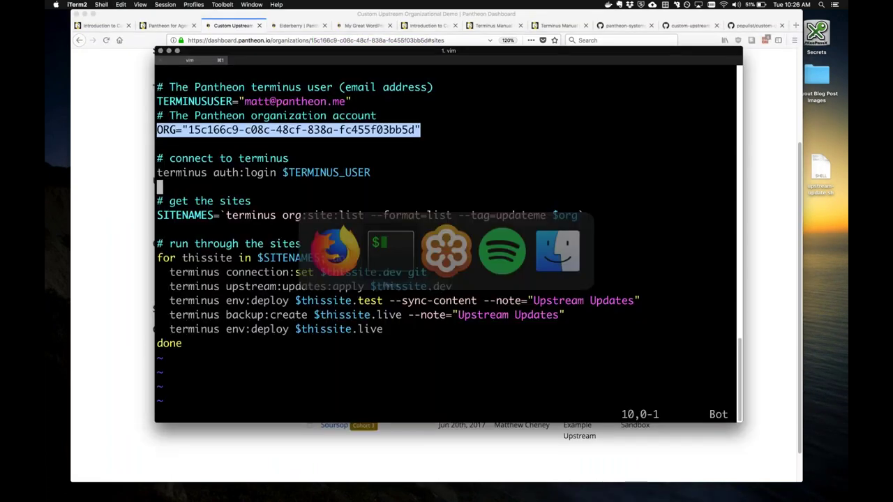
triple_click(213, 172)
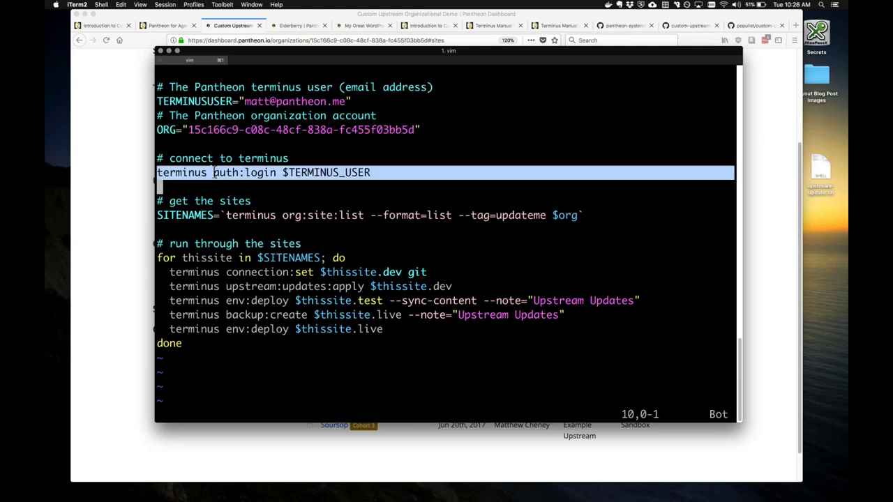
Step: Highlight the script's SITENAMES line and its terminus org:site:list command
triple_click(236, 216)
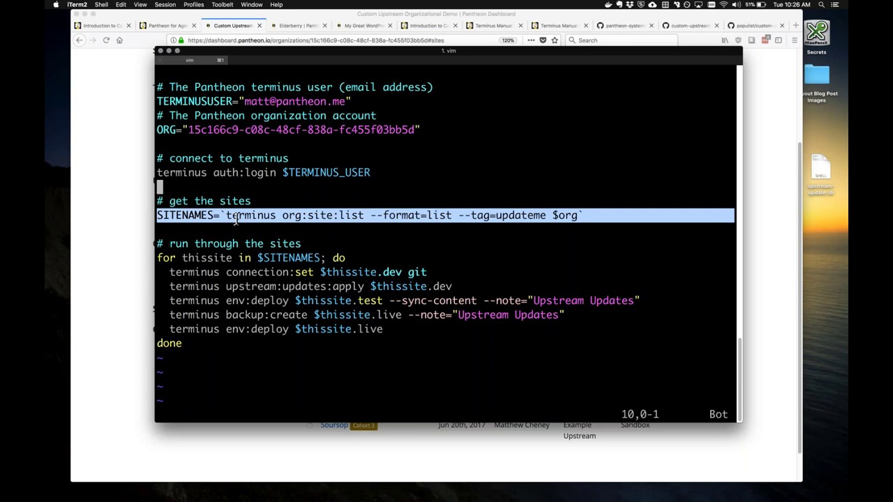
left_click(225, 209)
left_click_drag(225, 213, 361, 209)
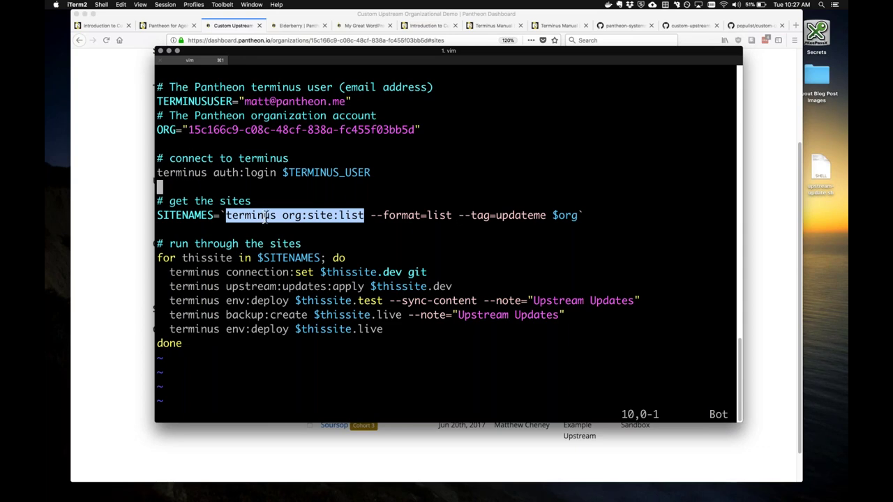
Step: Switch to the Terminus Manual's Commands page in Firefox and highlight the --framework option in the org:upstream:list usage
left_click(558, 25)
left_click(484, 26)
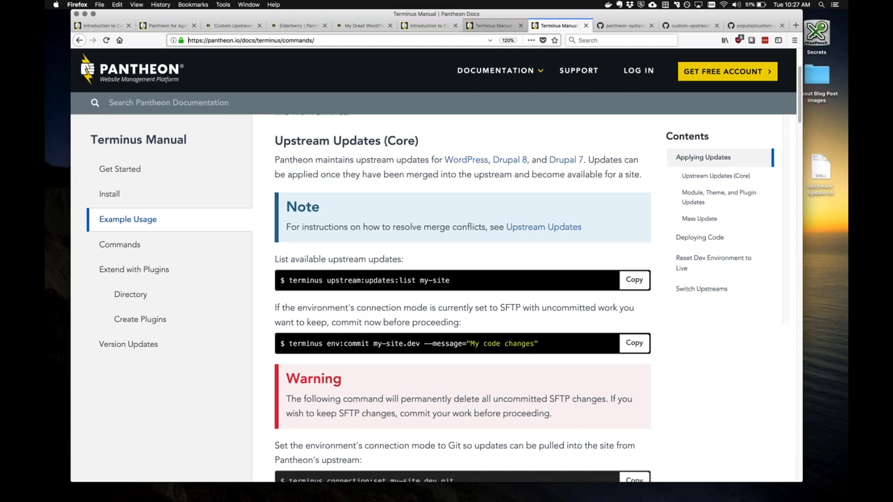
triple_click(565, 177)
left_click(574, 177)
left_click_drag(574, 177, 666, 177)
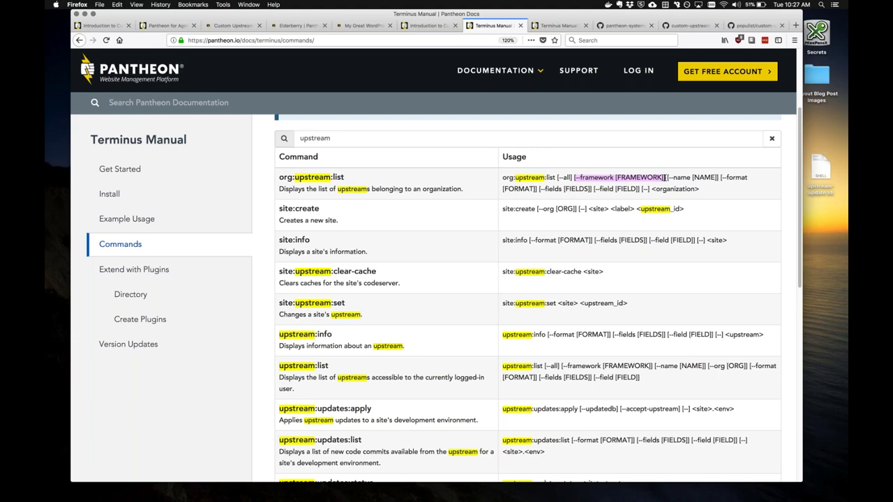
Step: Return to iTerm2 and highlight the --tag=updateme option and its tag value in the SITENAMES line
key("super+Tab")
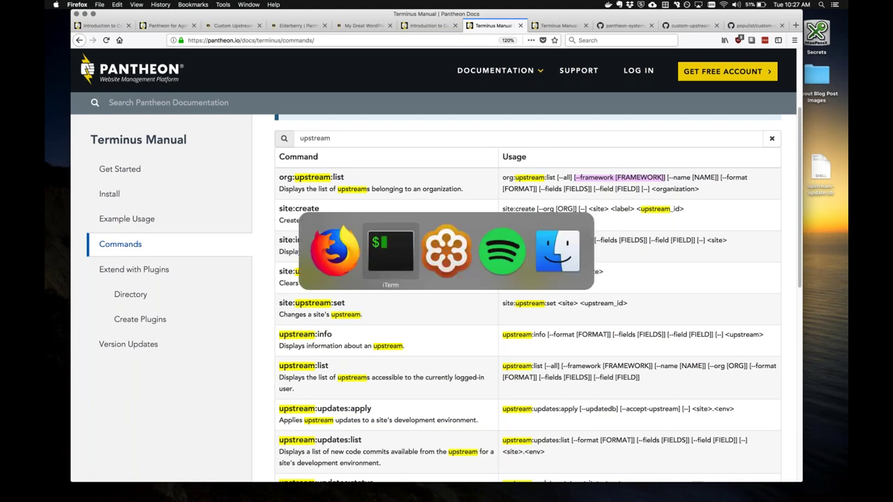
left_click_drag(458, 218, 546, 210)
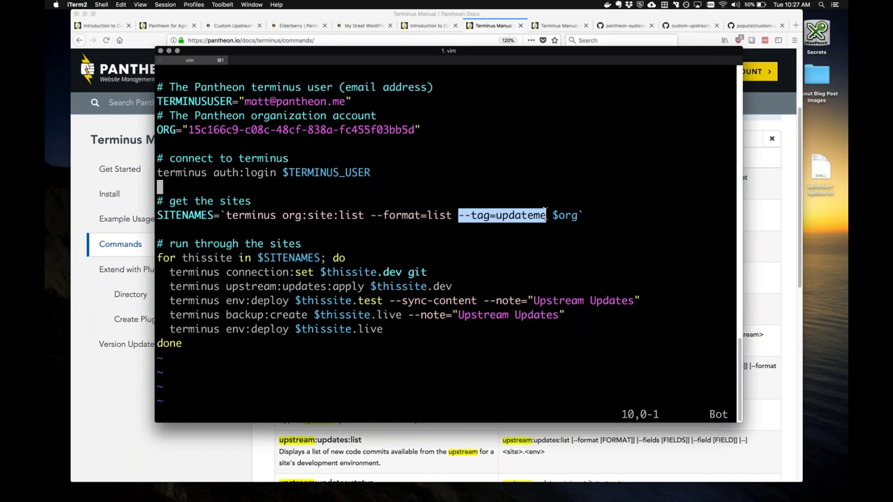
double_click(508, 215)
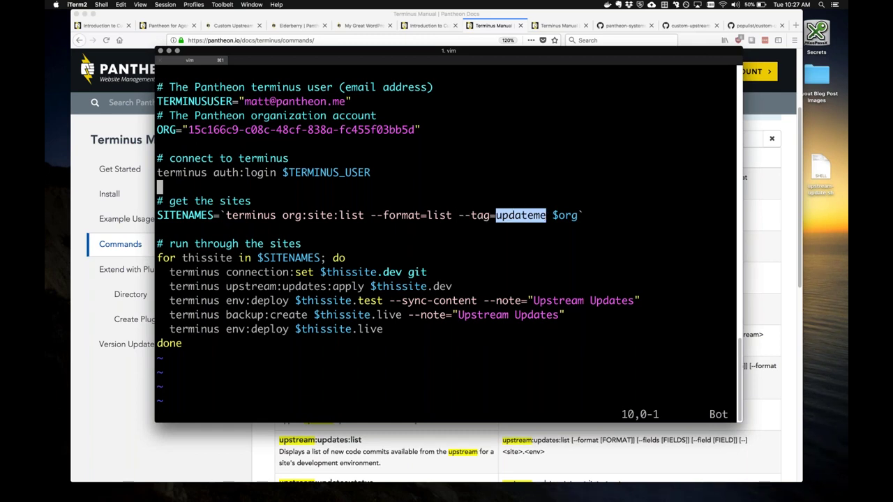
Step: In the Pantheon dashboard in Firefox, tag Blackcurrant, Elderberry and Gooseberry with "updateme" and filter the site list by that tag
left_click(236, 25)
left_click(236, 25)
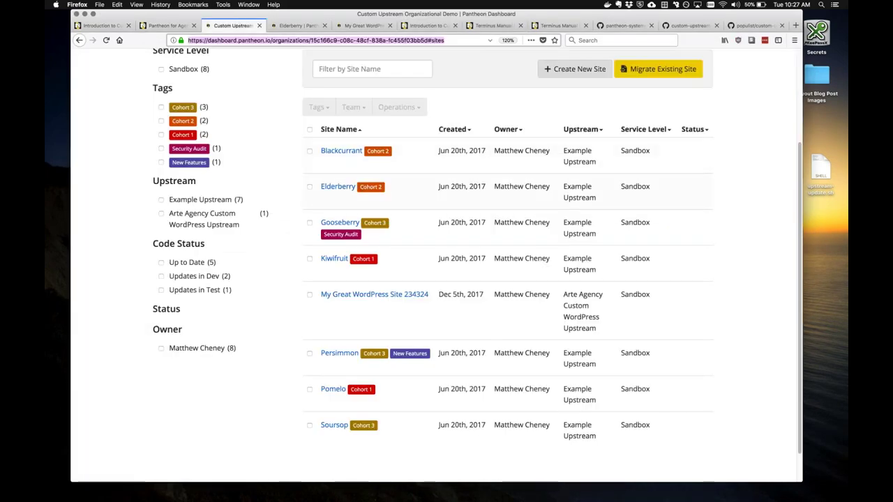
left_click(311, 187)
left_click(310, 224)
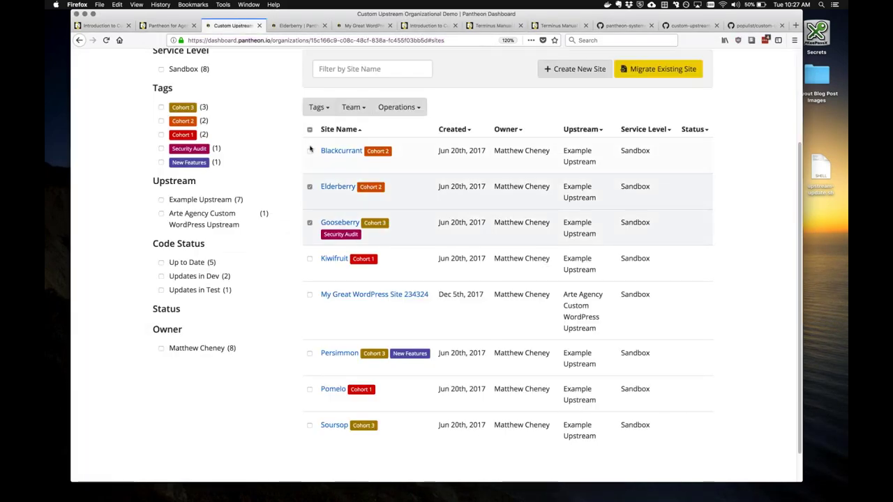
left_click(309, 152)
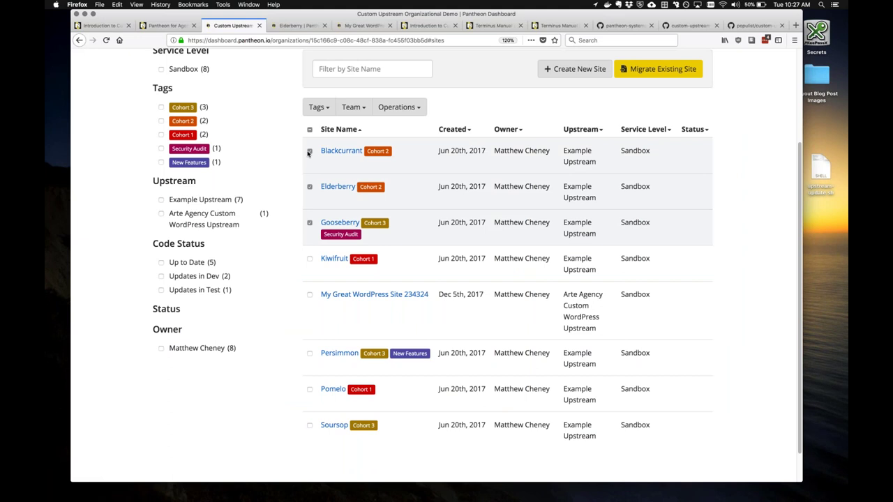
left_click(317, 107)
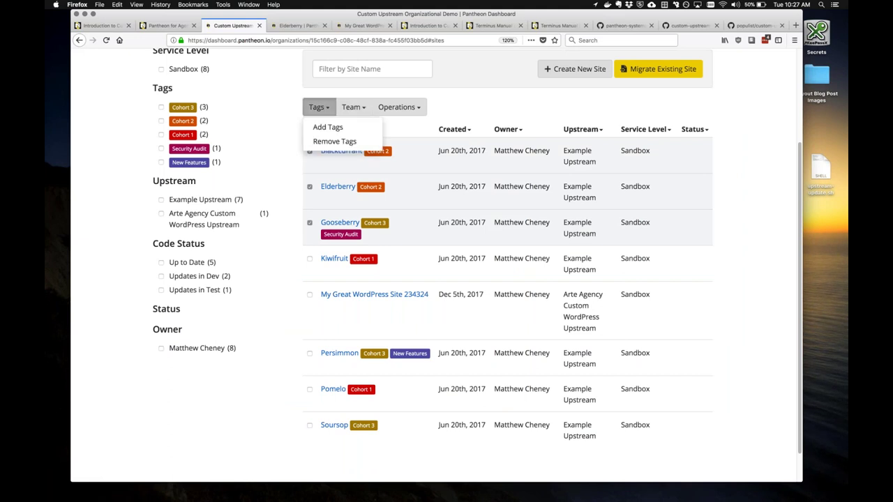
left_click(328, 127)
type("updateme")
left_click(293, 99)
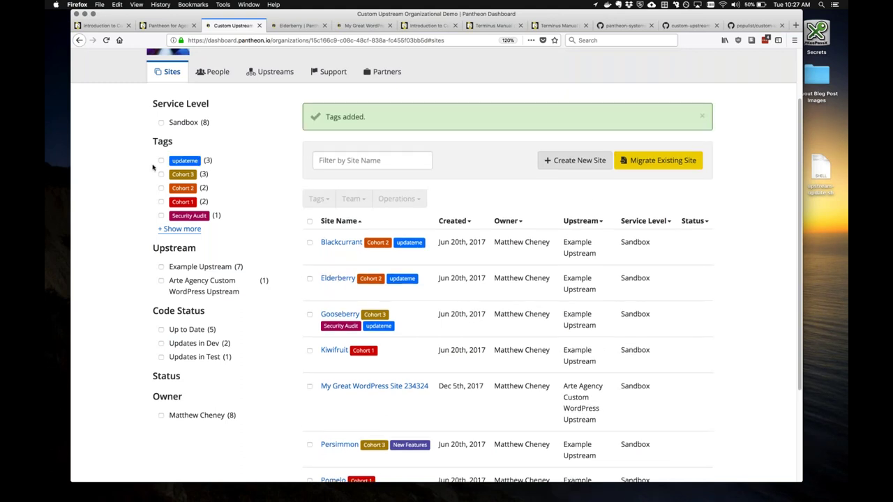
left_click(161, 160)
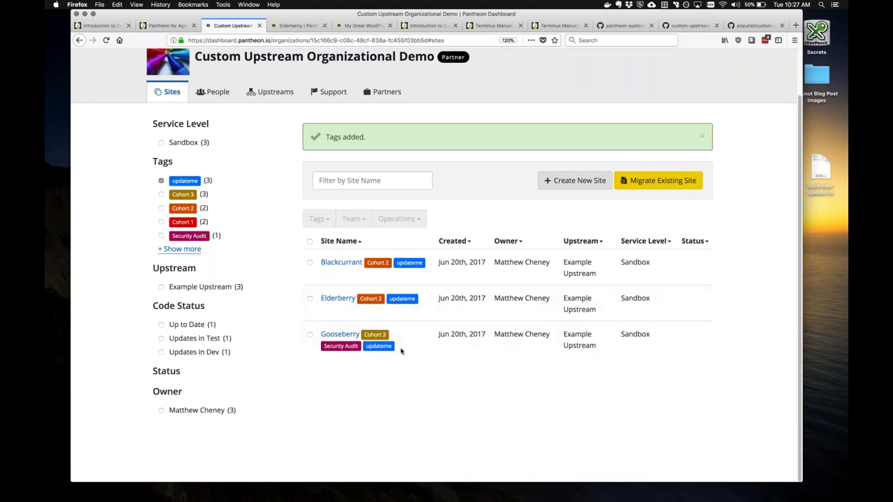
Step: Return to iTerm2 and highlight the script's for loop line and its terminus connection:set line
key("super+Tab")
triple_click(363, 214)
left_click(363, 258)
triple_click(363, 258)
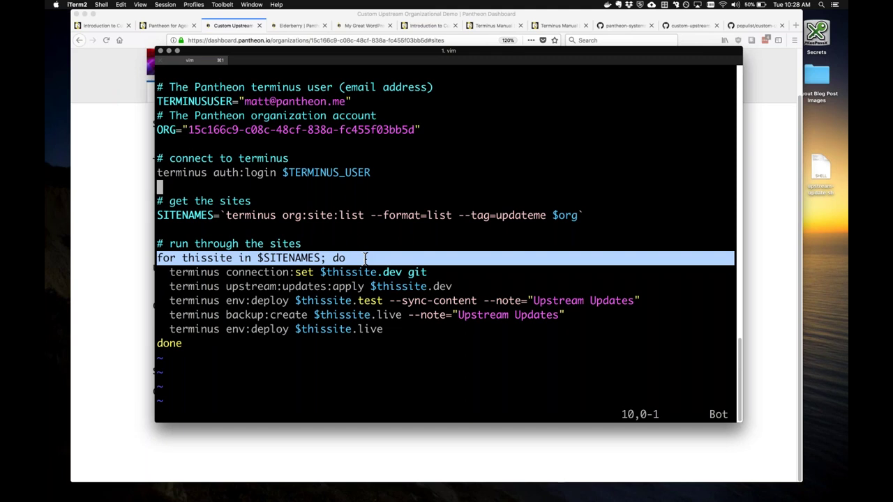
triple_click(271, 274)
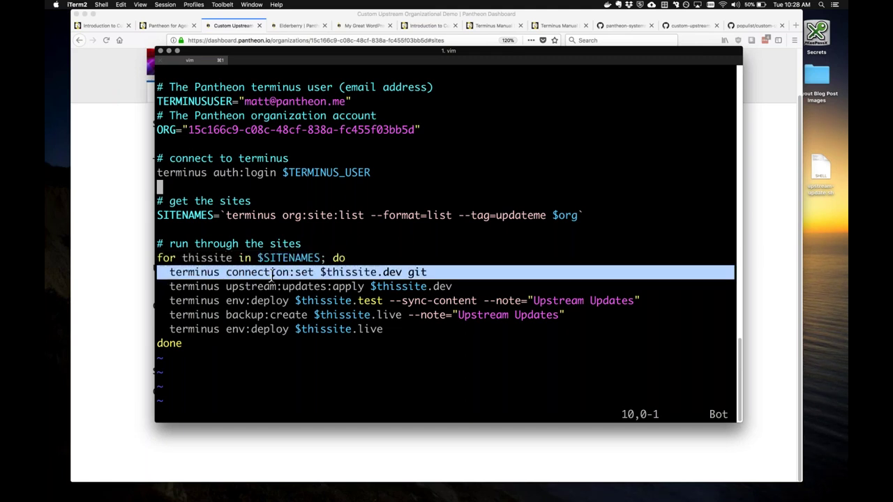
Step: Go through the upstream:updates:apply, test deploy, live backup and live deploy lines in the loop, highlighting each one
triple_click(225, 299)
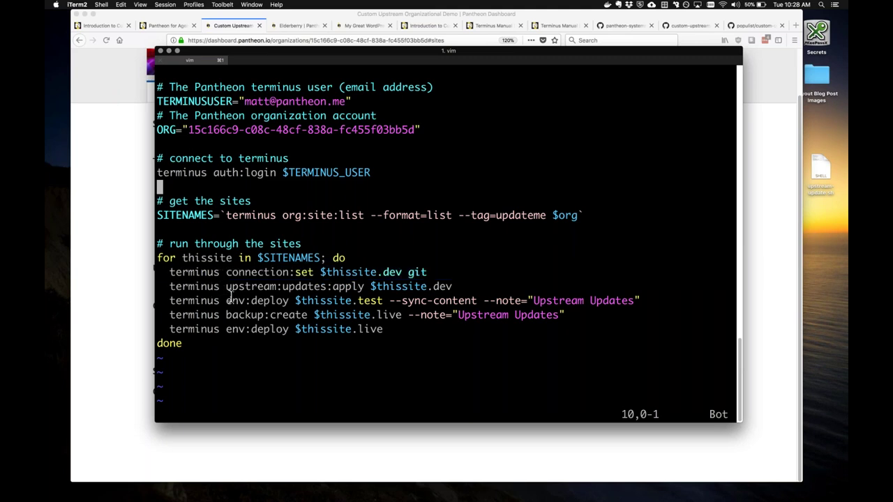
double_click(227, 286)
triple_click(227, 286)
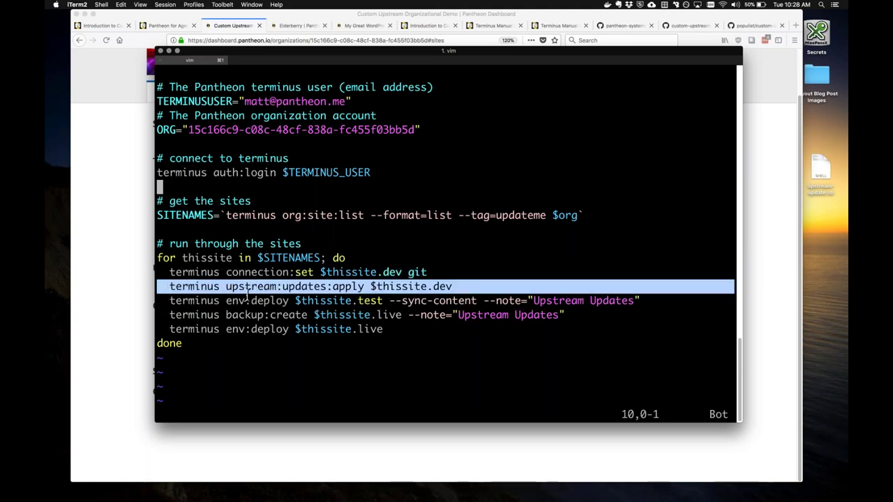
triple_click(257, 301)
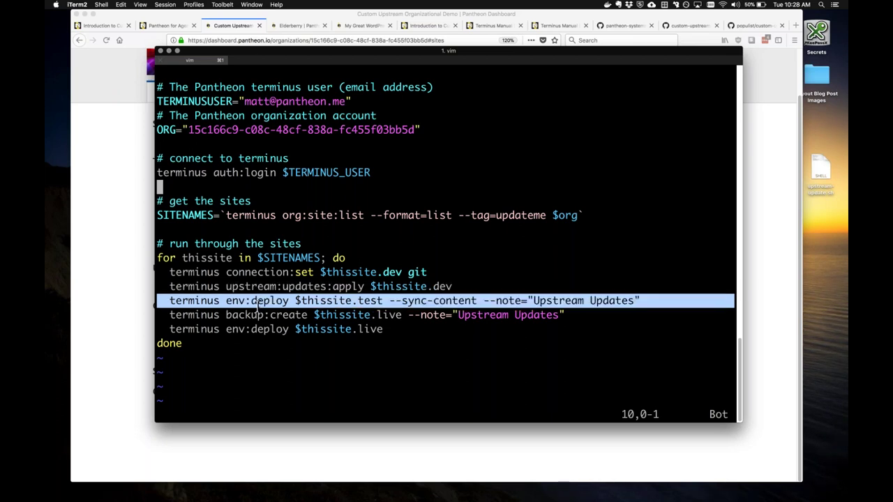
triple_click(254, 316)
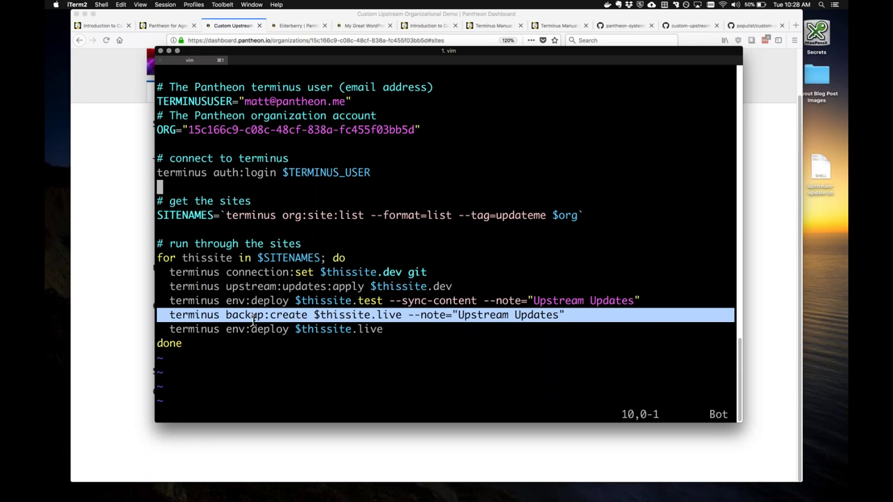
triple_click(248, 329)
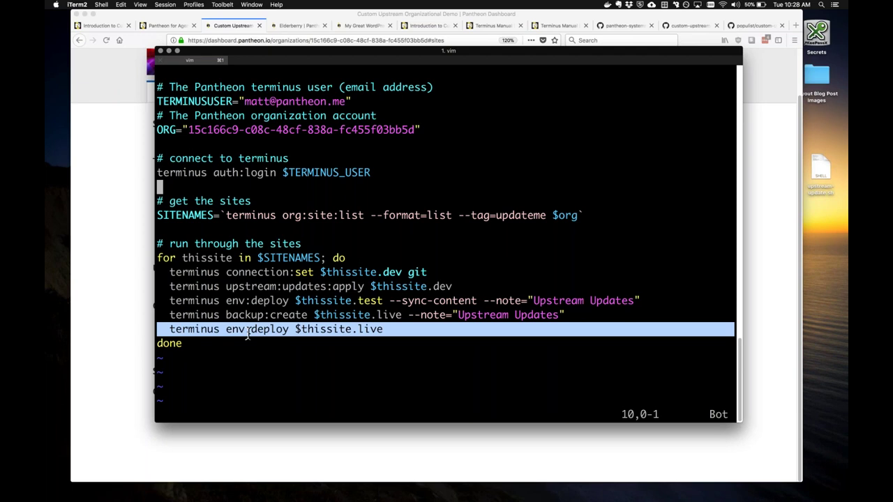
Step: Below the backup:create line, insert a blank line and the comment "# Add Testing for Sites Here"
key("j")
key("j")
key("j")
key("j")
key("j")
key("j")
key("j")
key("j")
key("j")
key("j")
key("j")
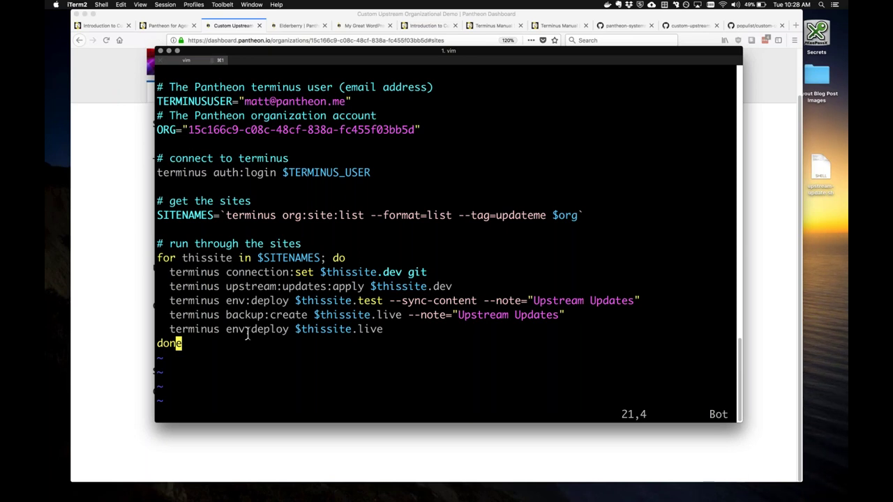
key("k")
key("k")
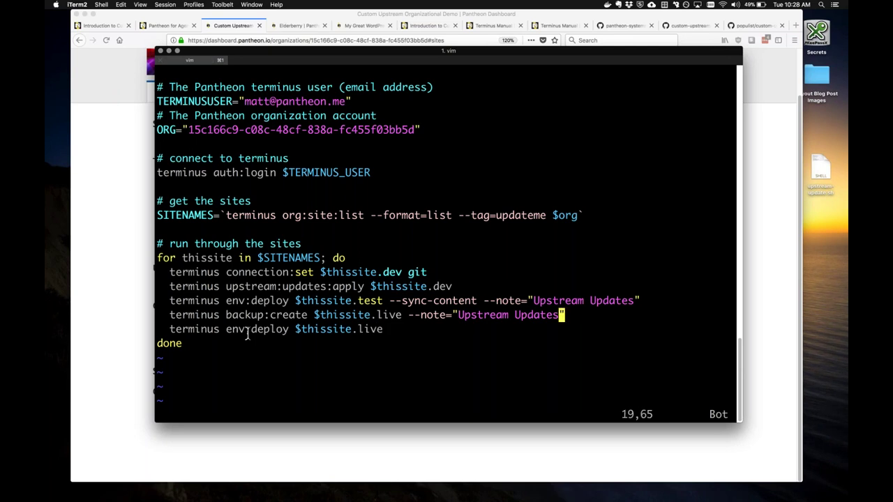
key("A")
key("Return")
key("Return")
type("# ")
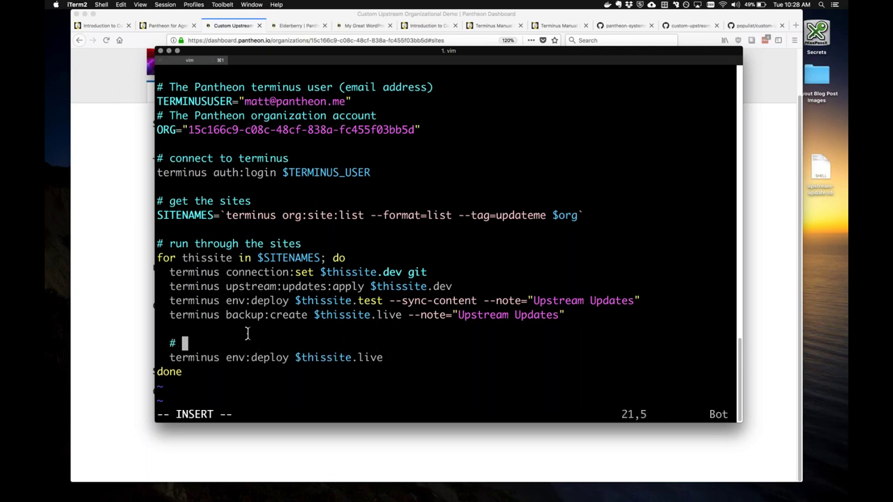
type("Add Testing for Sites Here")
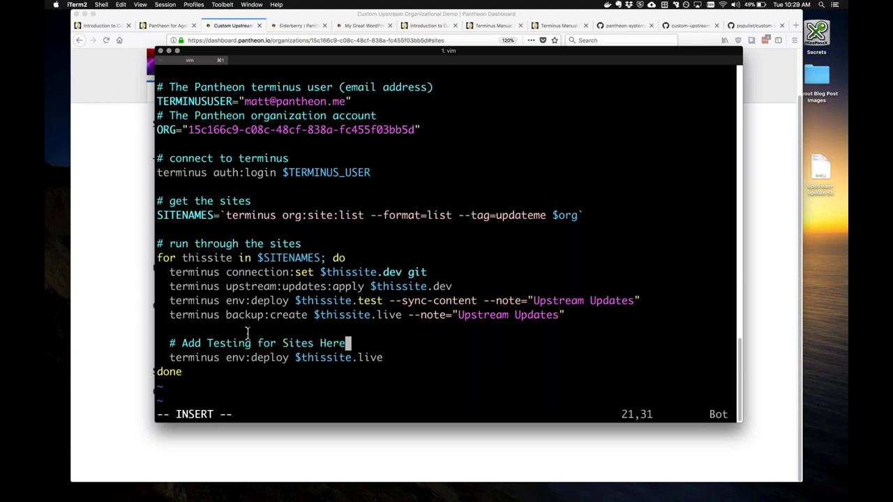
Step: Add a "// Testing" line under the testing comment, followed by a blank line, and leave insert mode
key("Return")
type("// Testing")
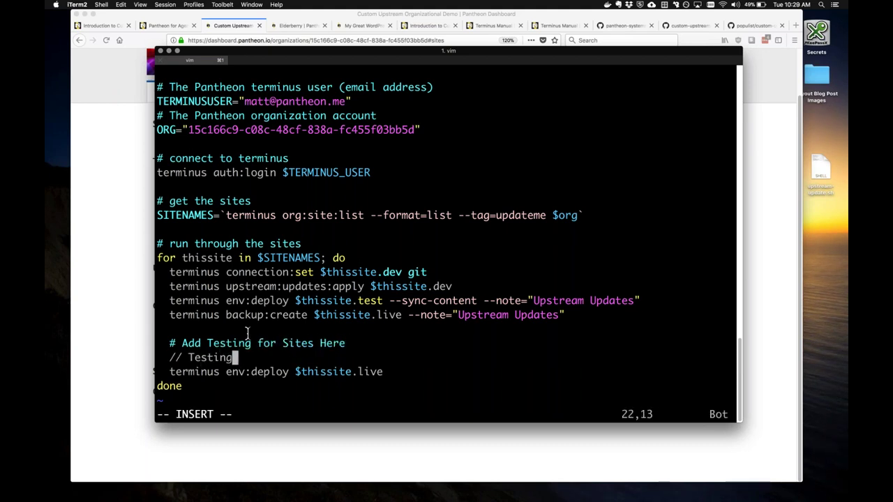
key("Return")
key("Escape")
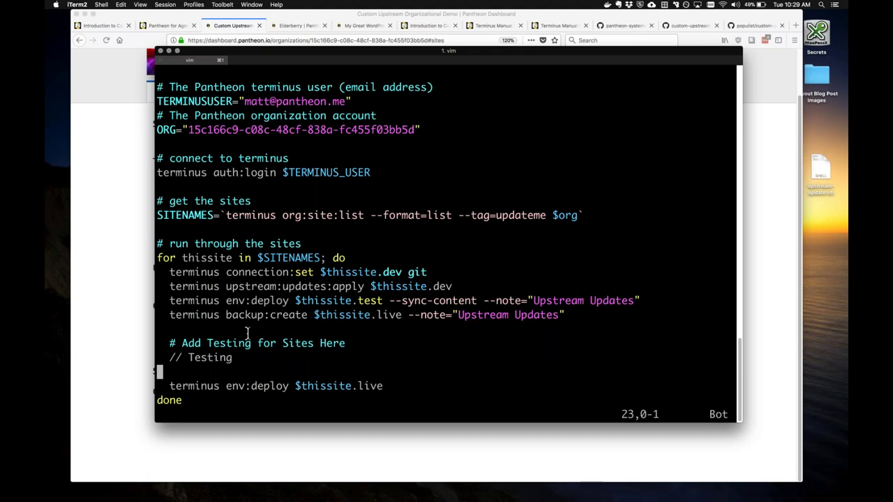
Step: Insert the comment "# Send to Slack a Notification" as the first line inside the for loop
key("Down")
key("Down")
key("Up")
key("Up")
key("Down")
key("Up")
key("Up")
key("Up")
key("Up")
key("Up")
key("Up")
key("Up")
key("Up")
key("Down")
key("Down")
key("Down")
key("Down")
key("Down")
key("Up")
key("Up")
key("Up")
key("Up")
key("Up")
key("Up")
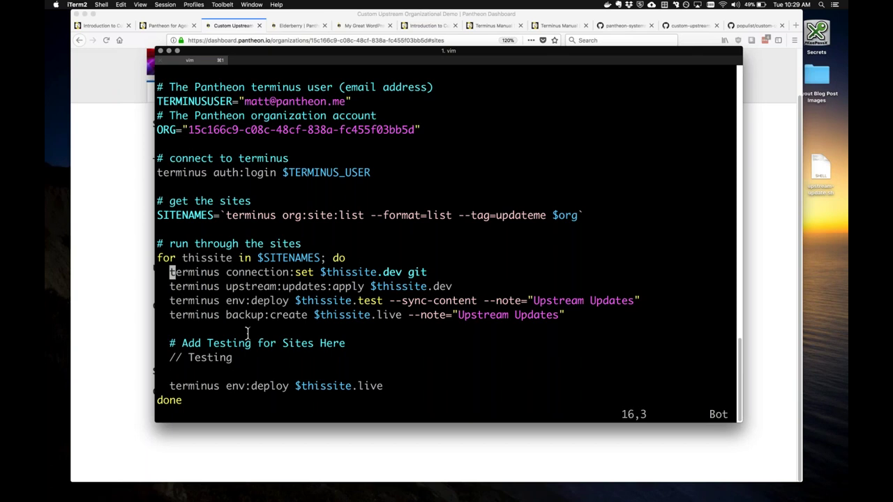
key("numbersign")
key("a")
key("Escape")
key("Up")
key("Up")
key("Up")
key("Up")
key("Up")
key("Up")
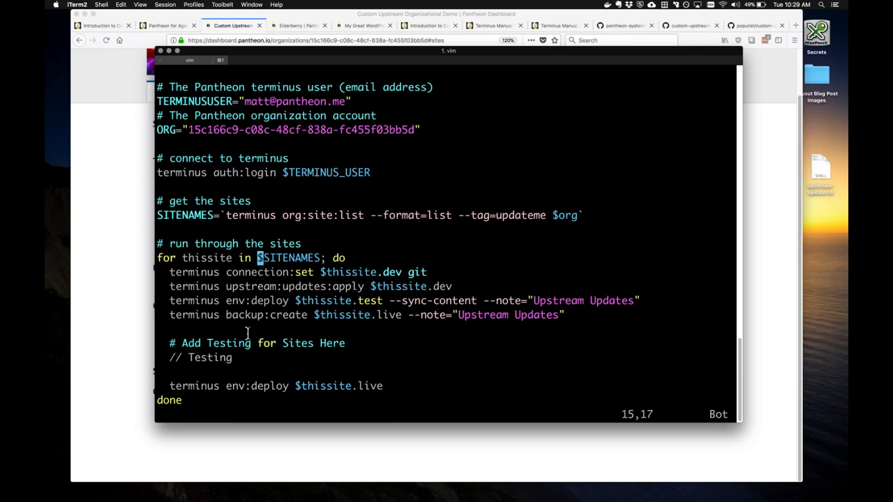
key("shift+a")
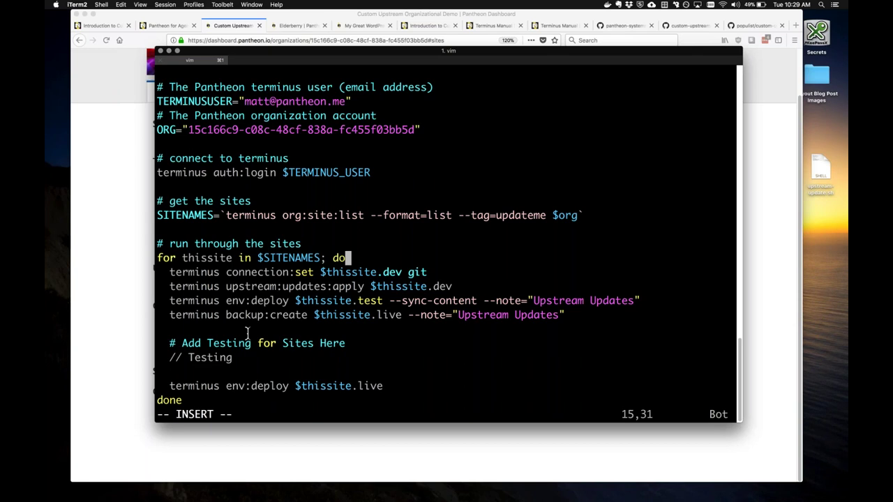
key("Return")
type("# Send to ")
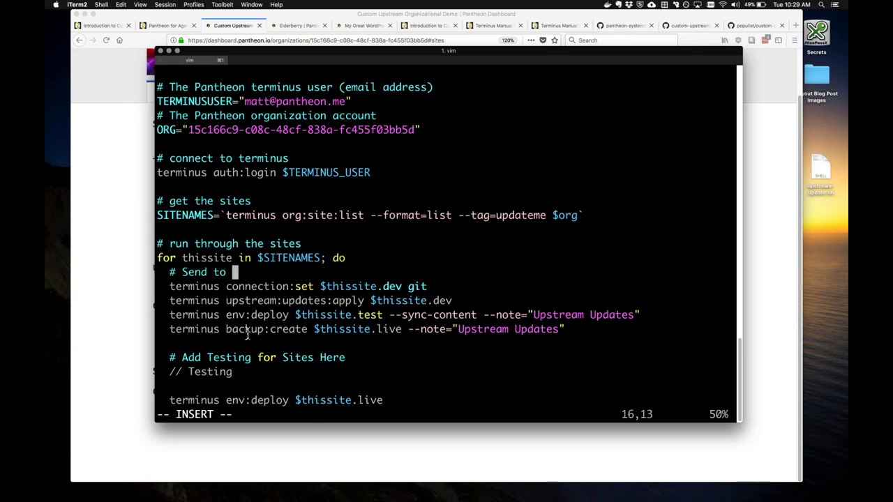
type("Slack a Notification")
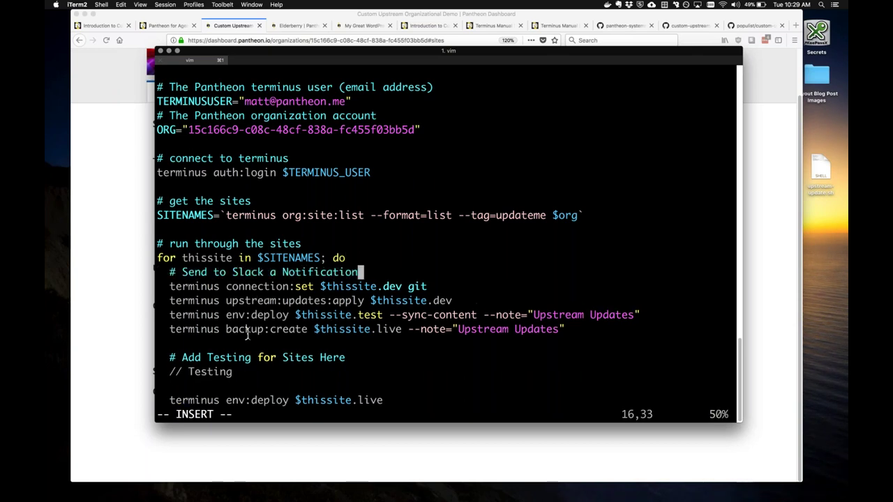
Step: Add the comment "# Send a Final Notification" after the live deploy command at the end of the loop
key("Escape")
key("Down")
key("Down")
key("Down")
key("Down")
key("Down")
key("Down")
key("Down")
key("Down")
key("Down")
key("Down")
key("Up")
type("o# Send a ")
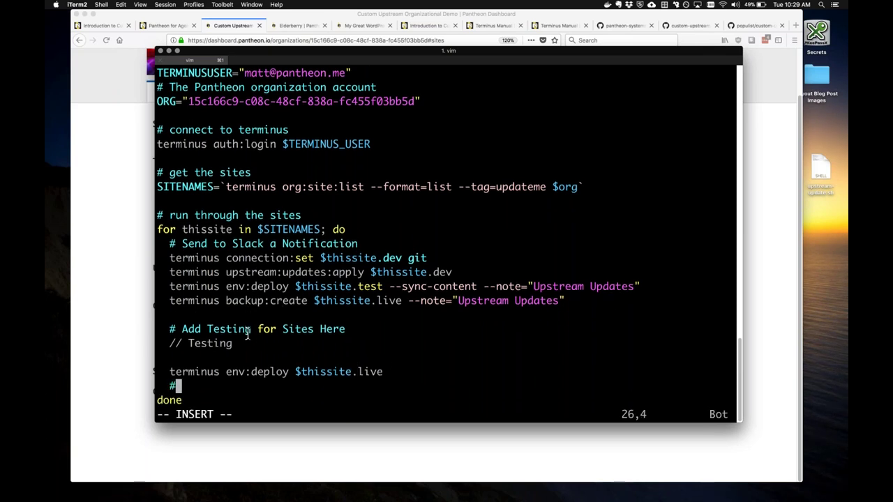
type("Final Notification")
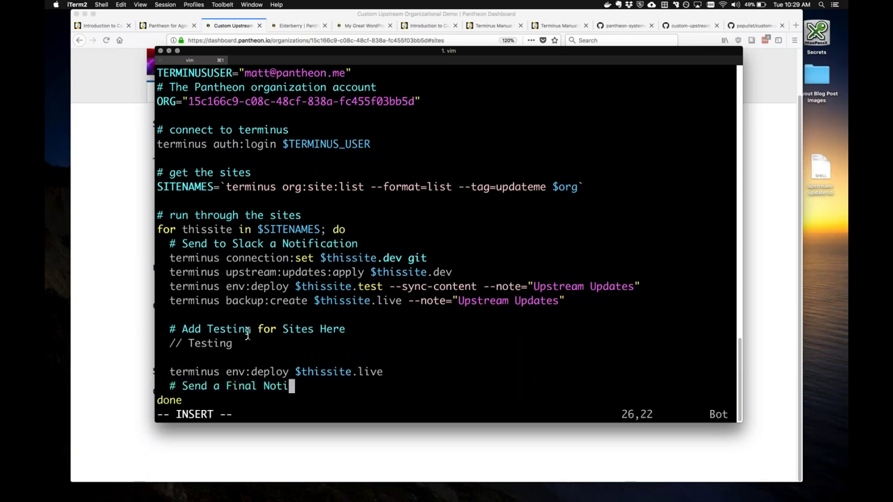
key("Escape")
Step: Comment out the terminus env:deploy $thissite.live line in the loop
key("Up")
type("0I#")
key("Escape")
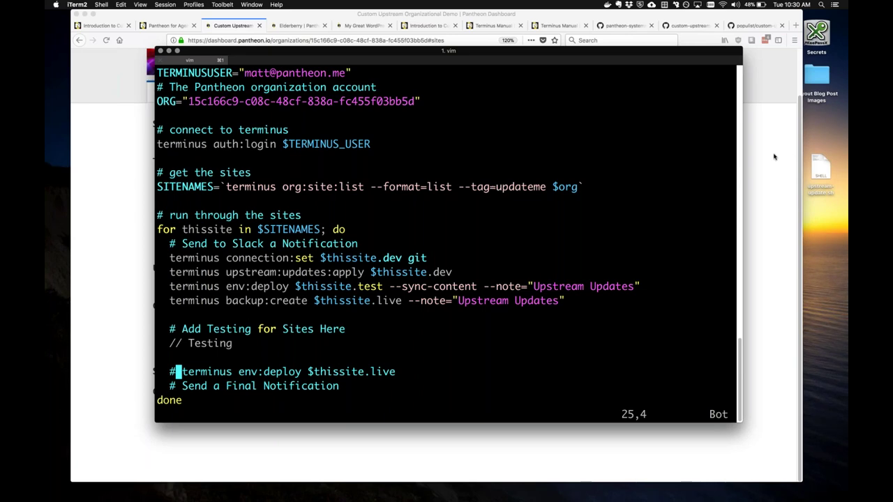
Step: Switch to Firefox and open the drupal-auto-update GitHub repository in a new tab by searching for "auto update"
key("super+Tab")
key("super+t")
type("aut")
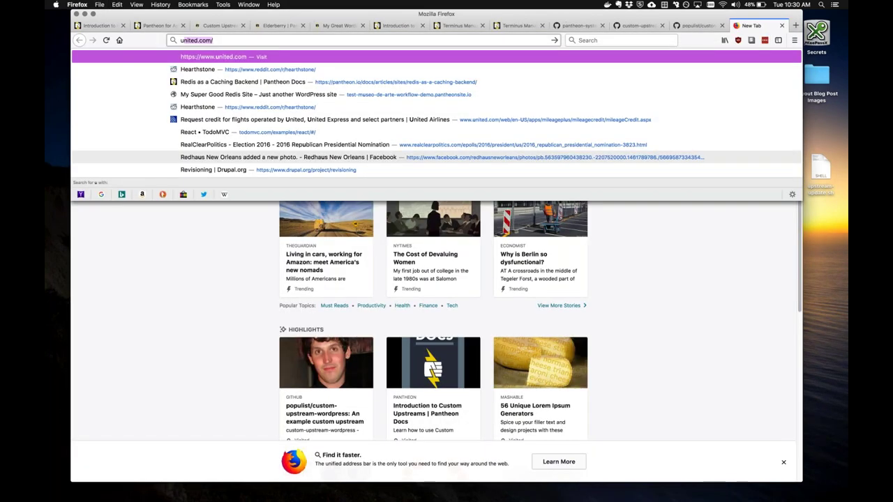
type("o update")
key("Down")
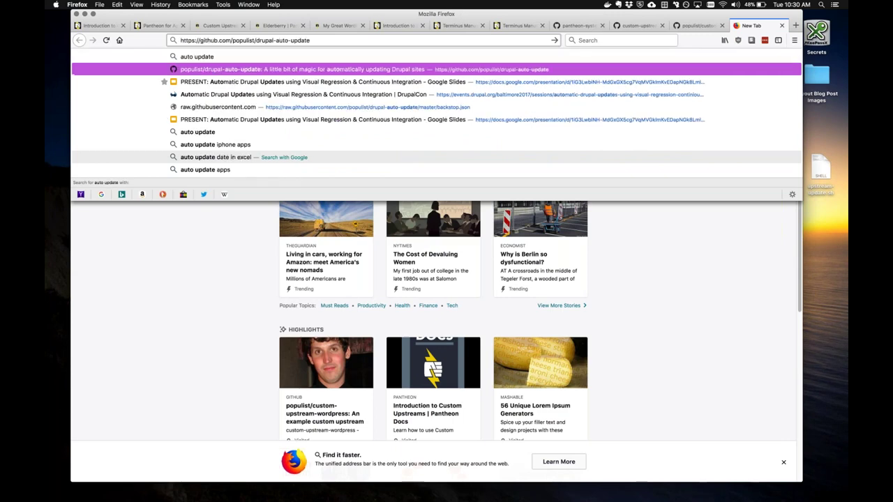
key("Return")
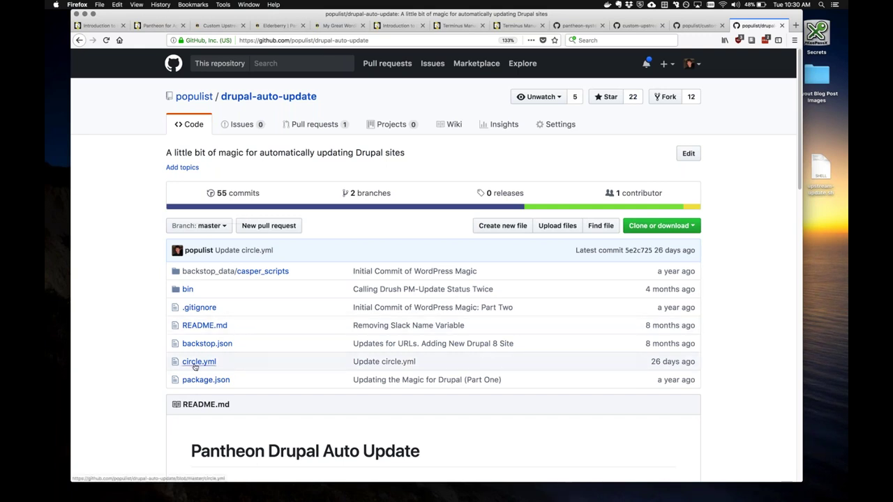
scroll(195, 368, "down", 1)
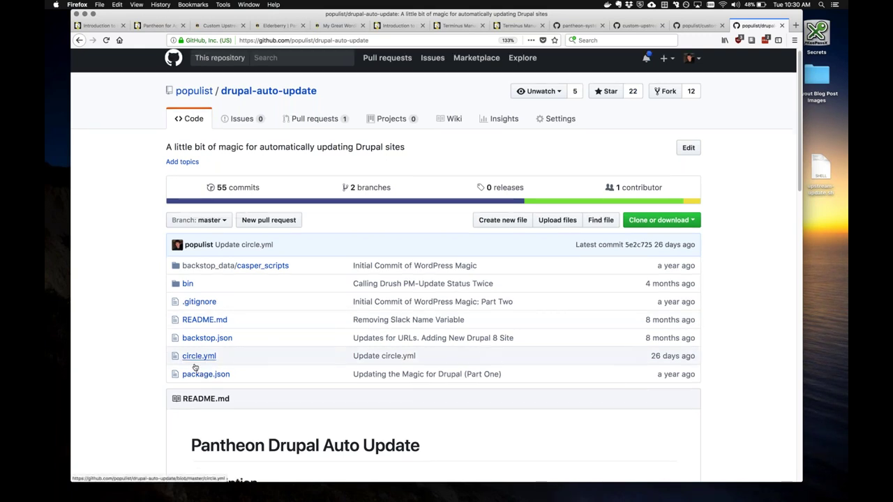
scroll(196, 367, "down", 3)
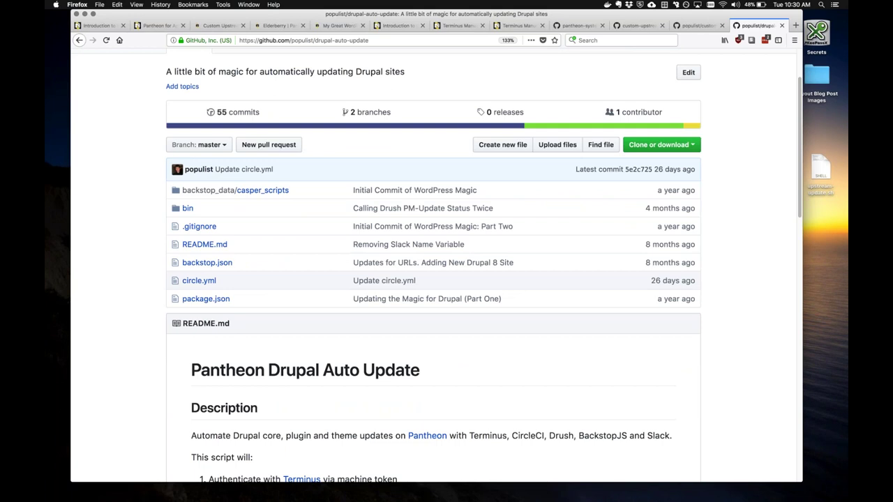
scroll(433, 265, "up", 3)
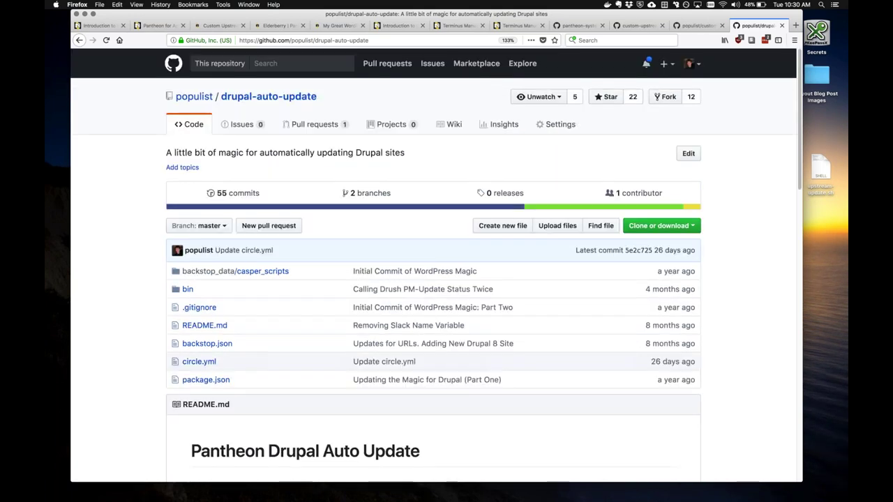
Step: Open the repository's circle.yml file and look through its environment variables and dependency settings
left_click(199, 362)
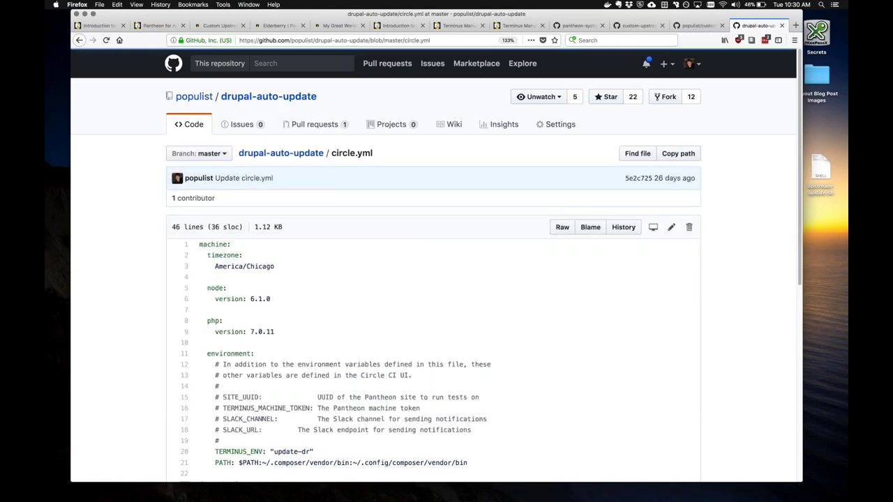
scroll(433, 265, "down", 6)
scroll(433, 265, "down", 3)
scroll(432, 265, "up", 6)
scroll(433, 265, "up", 1)
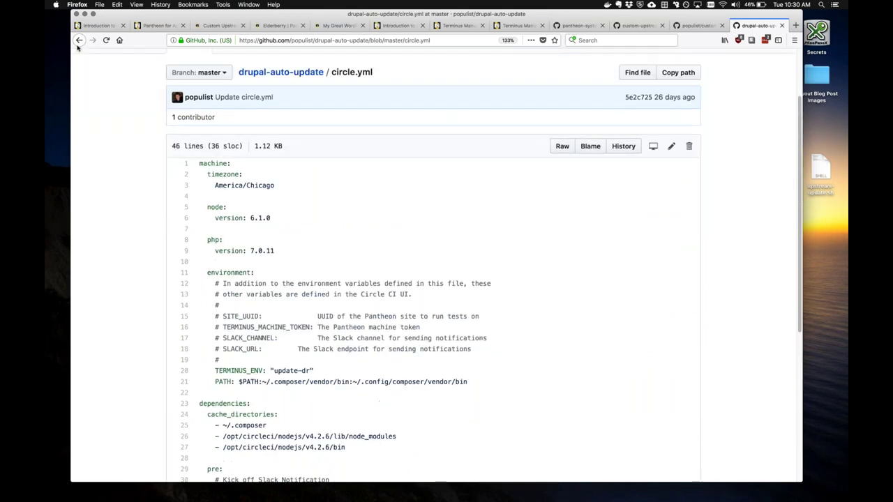
Step: Return to the repository's file list and open drupal-auto-update.sh from the bin folder
left_click(79, 39)
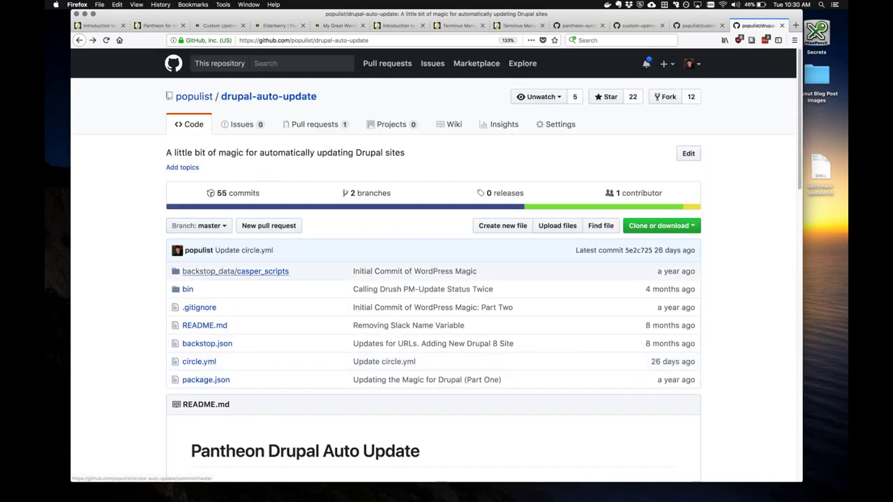
left_click(189, 288)
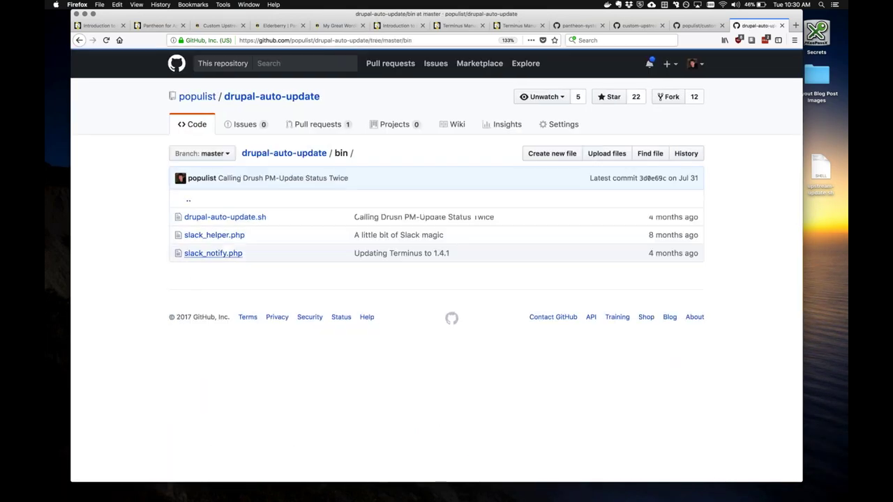
left_click(223, 216)
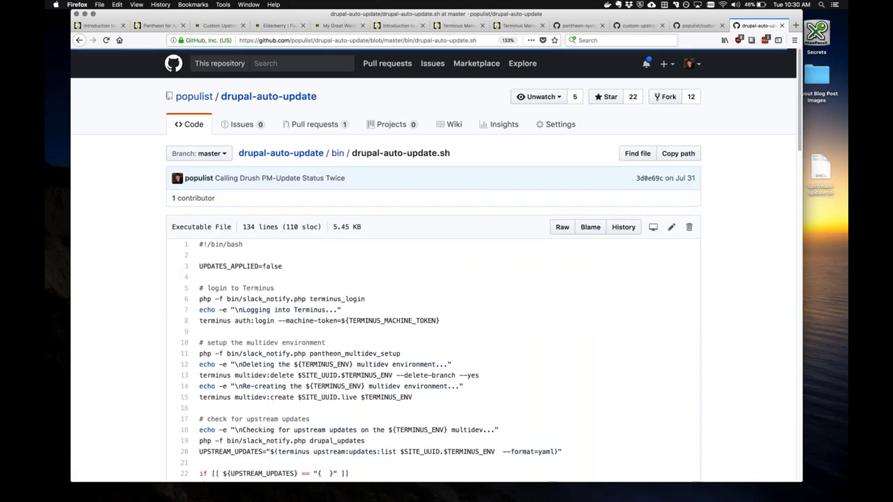
Step: Examine the script's multidev creation, its upstream update check, and the block that applies Drupal upstream updates in git mode
scroll(432, 265, "down", 3)
scroll(432, 265, "down", 4)
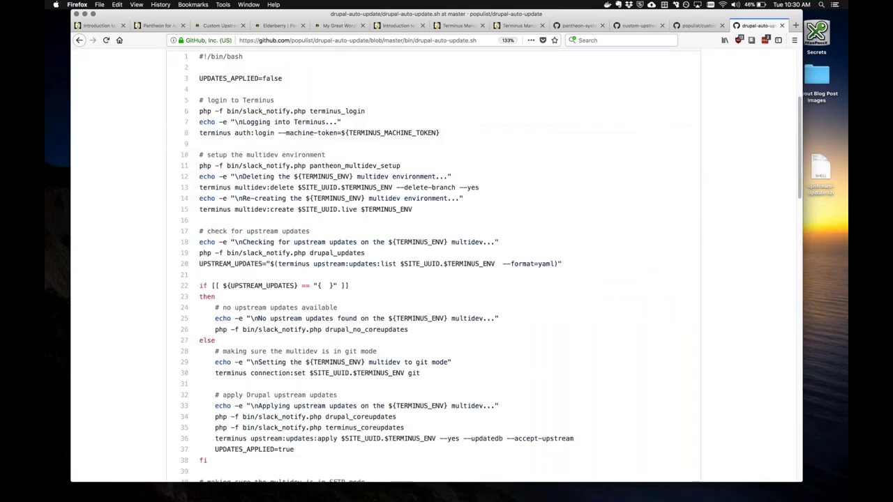
scroll(272, 150, "down", 1)
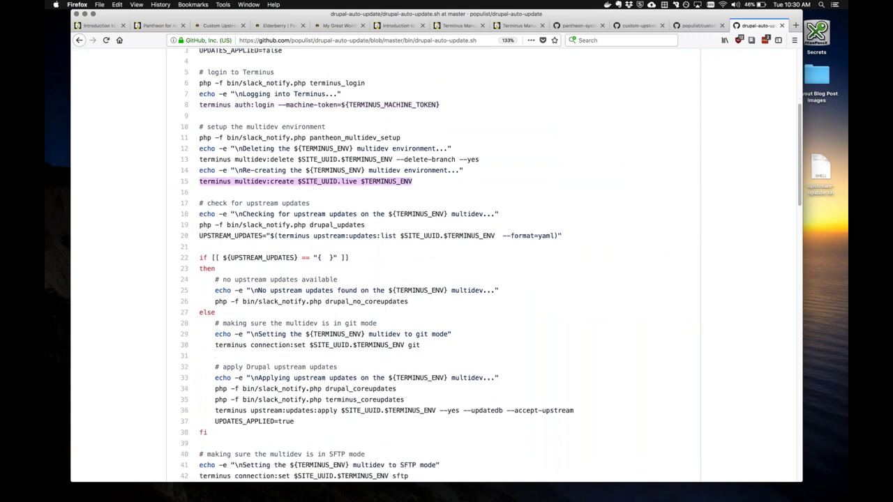
scroll(432, 266, "down", 5)
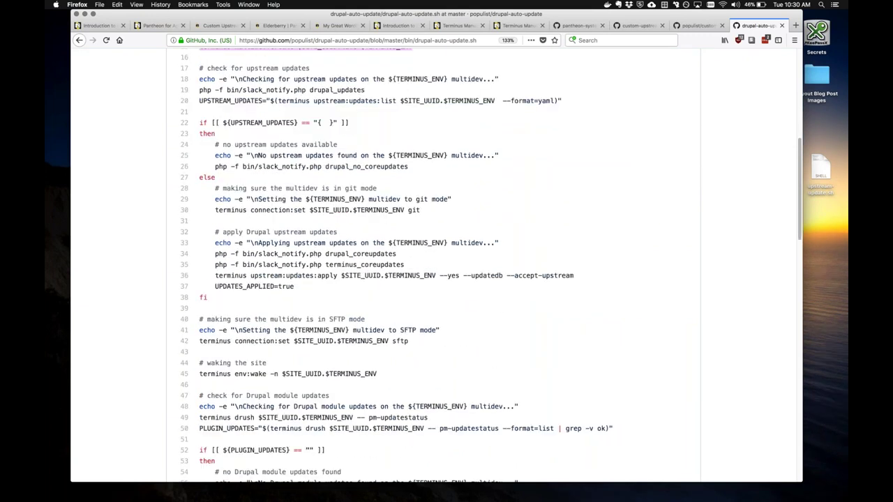
left_click_drag(276, 100, 560, 99)
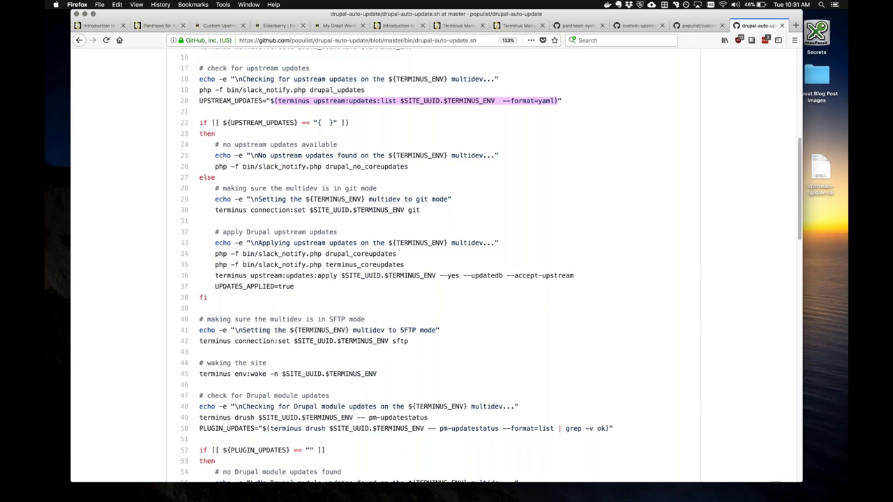
left_click_drag(213, 189, 316, 283)
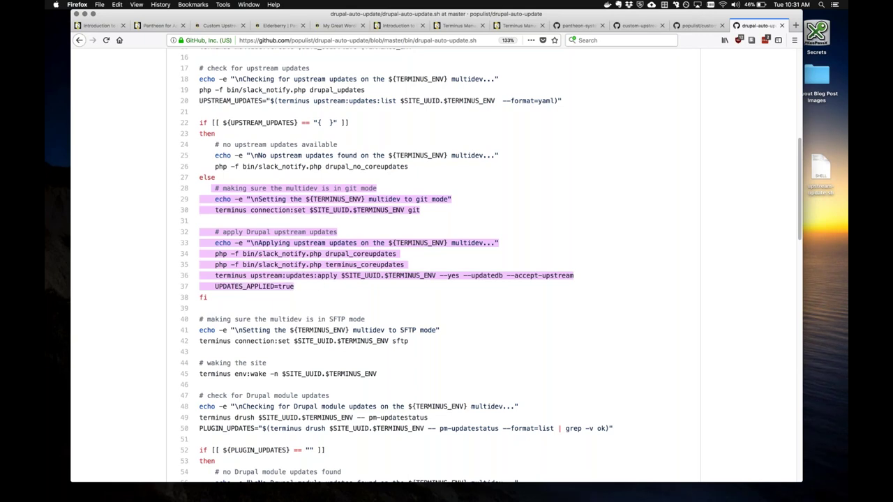
Step: Examine the script's section that wakes the multidev environment and runs the BackstopJS visual regression tests
scroll(446, 265, "down", 8)
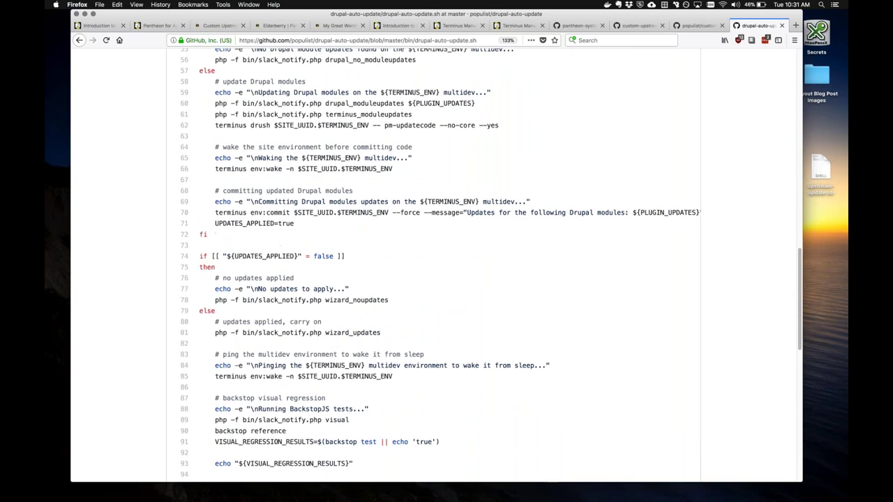
scroll(446, 265, "down", 2)
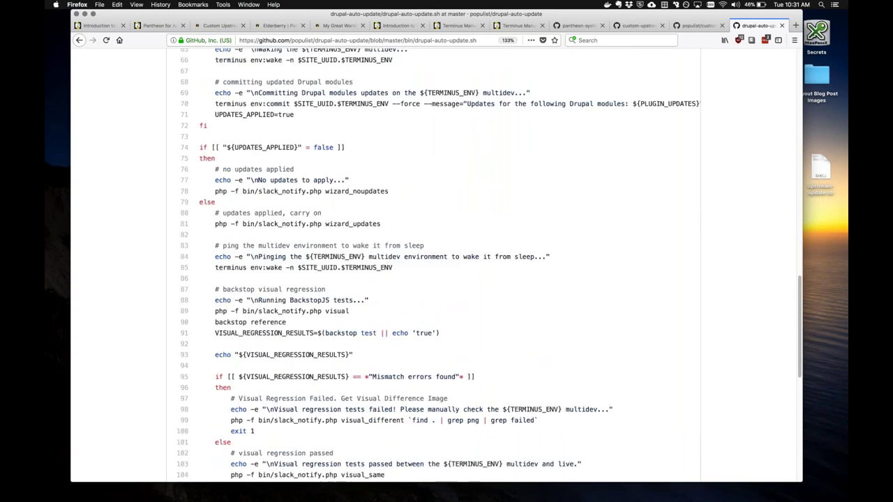
scroll(439, 265, "down", 1)
left_click_drag(215, 249, 542, 268)
left_click(447, 330)
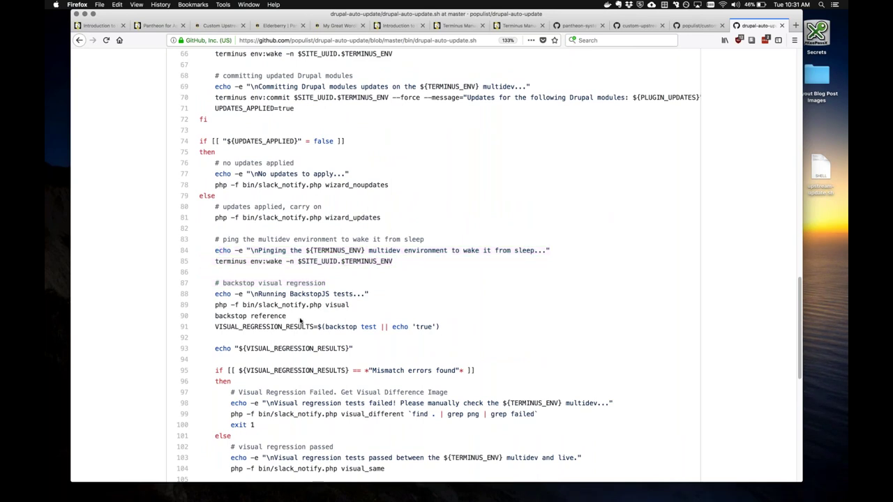
left_click_drag(359, 348, 175, 305)
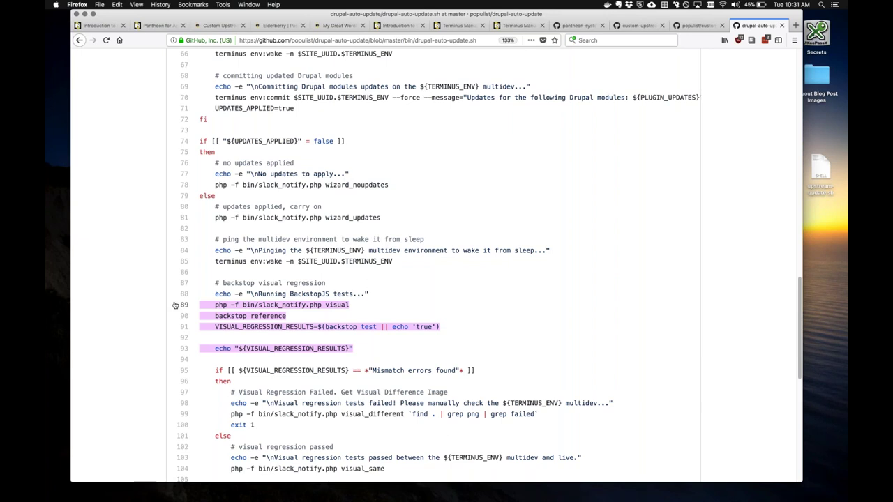
Step: Review the closing commands that merge the multidev to dev, deploy to test, back up live and deploy to live
scroll(180, 305, "down", 10)
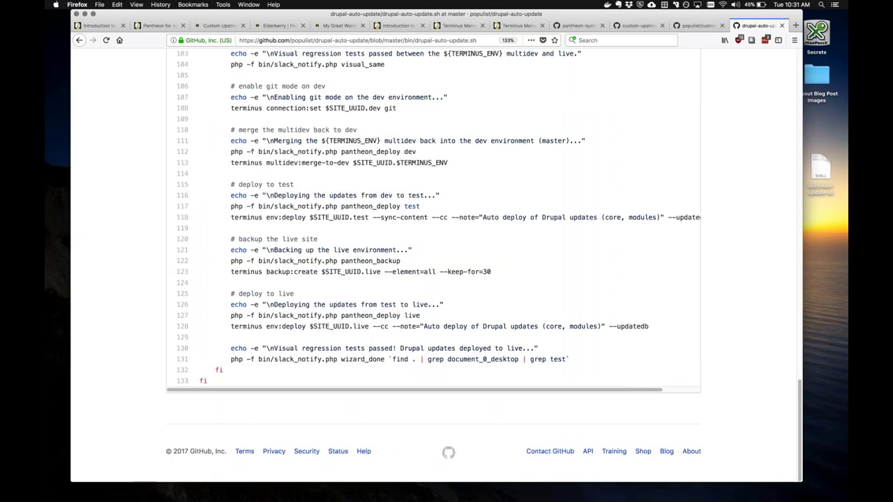
triple_click(283, 163)
triple_click(283, 218)
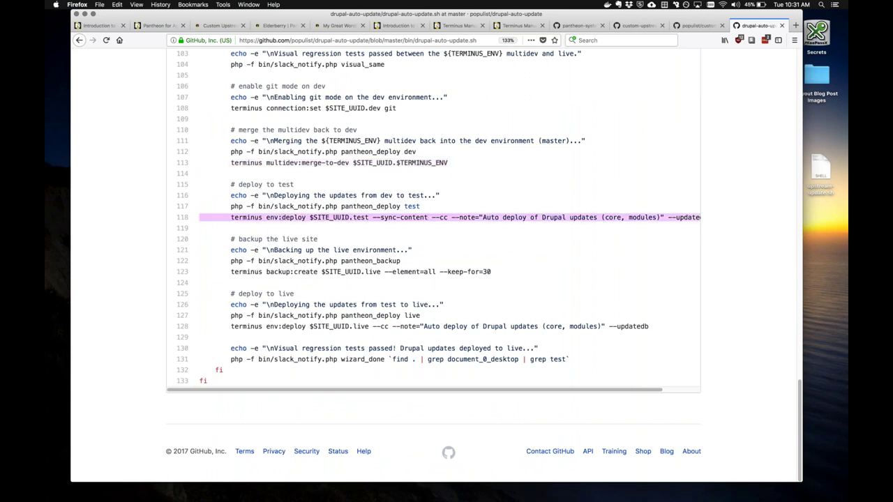
triple_click(274, 272)
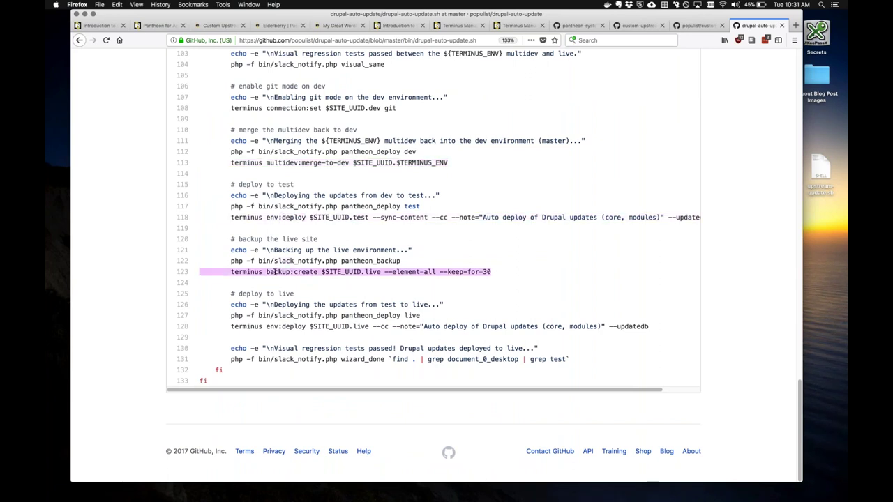
triple_click(292, 327)
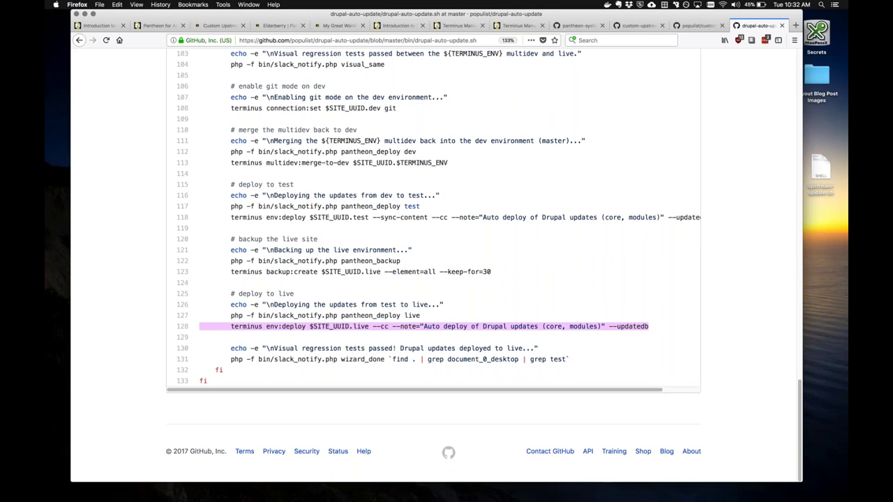
Step: Close the pantheon-systems tab and open the pantheon-systems/terminus-mass-update repository in the current tab by searching for "mass update"
left_click(602, 25)
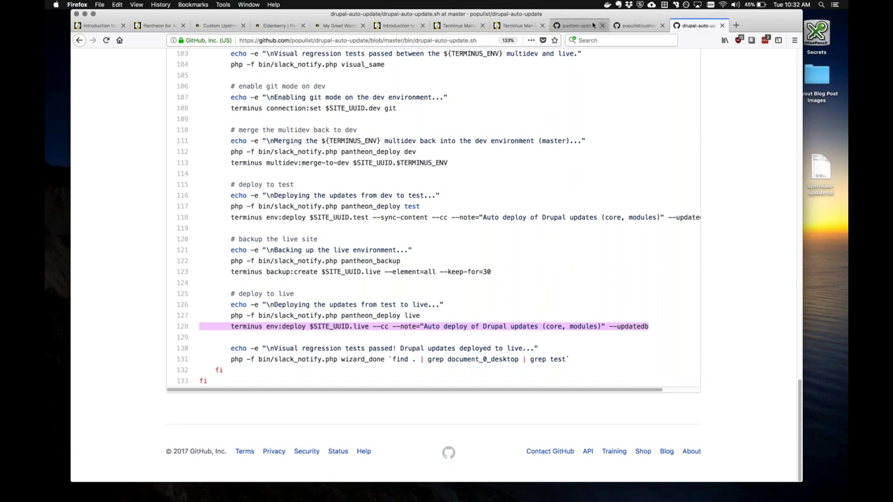
key("super+l")
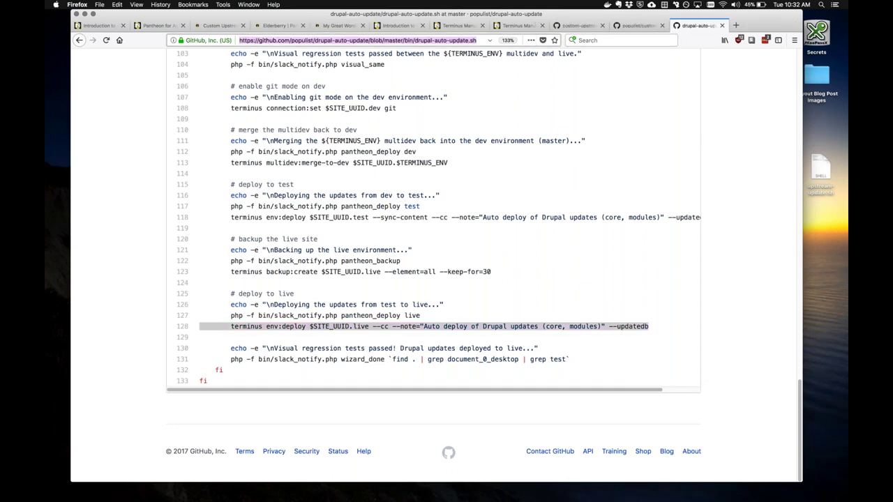
type("mass update")
key("Down")
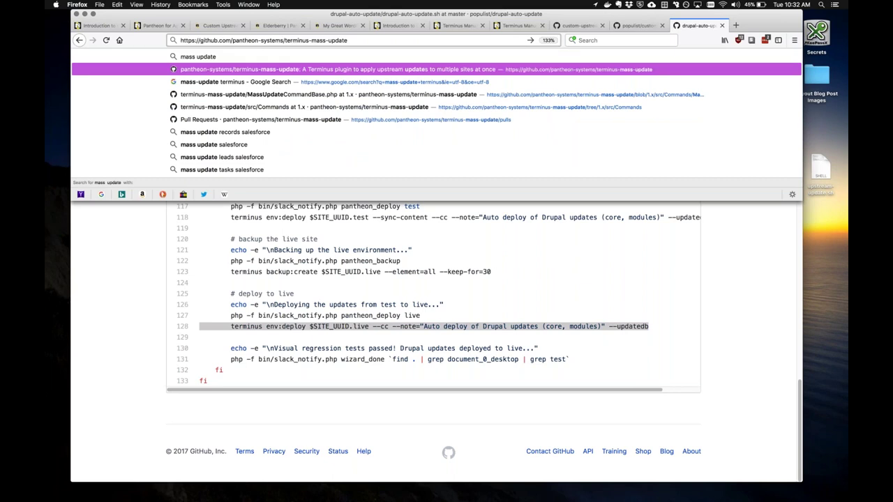
key("Return")
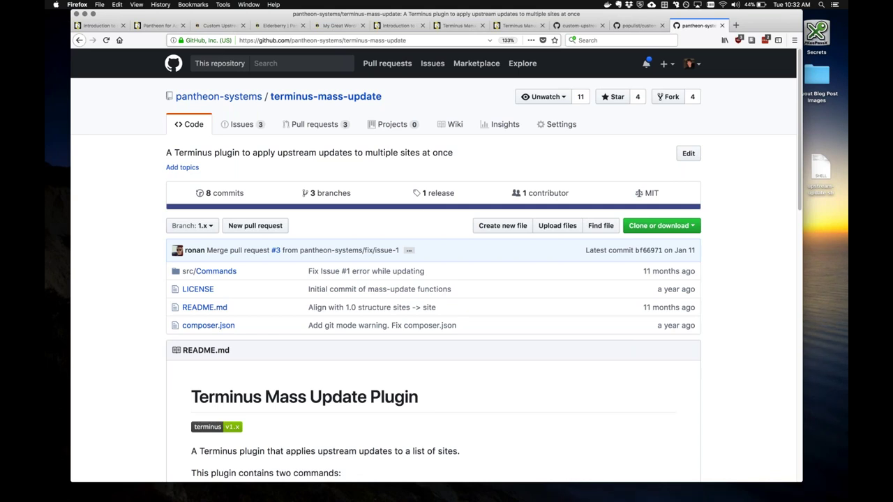
Step: Read the Terminus Mass Update Plugin's README, examining the example commands that pipe a site list into terminus site:mass-update:apply
scroll(453, 195, "down", 3)
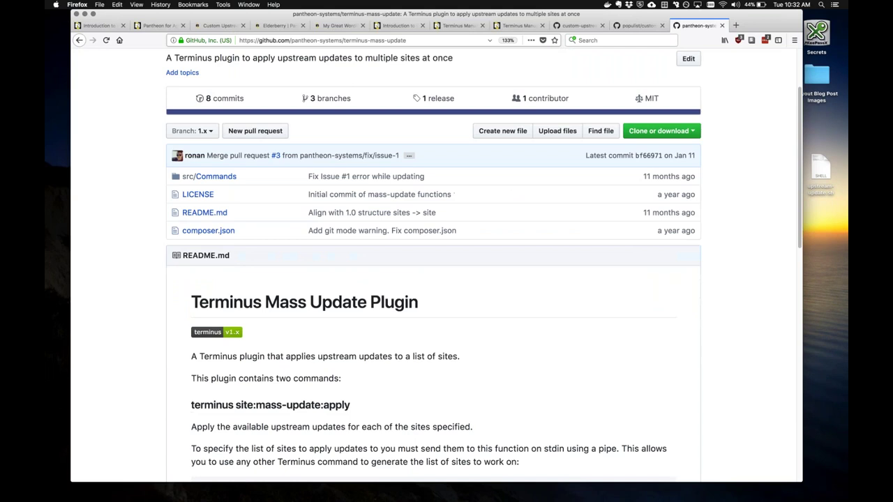
scroll(432, 279, "down", 10)
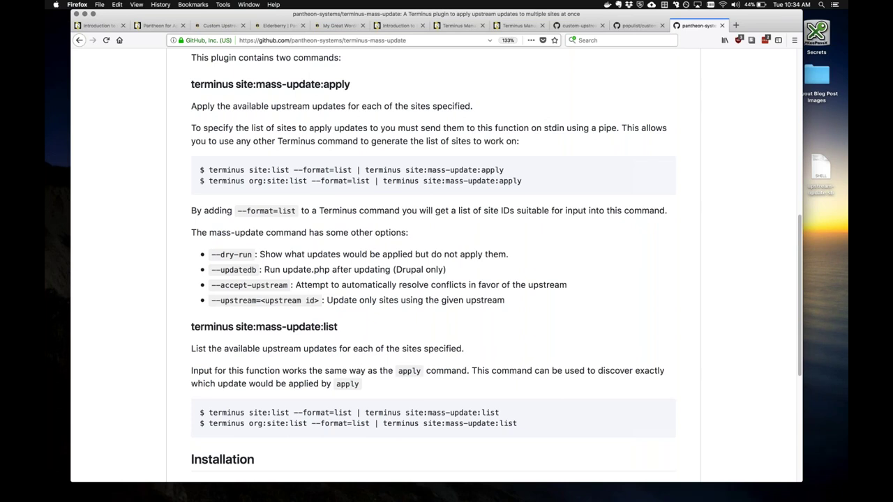
triple_click(279, 170)
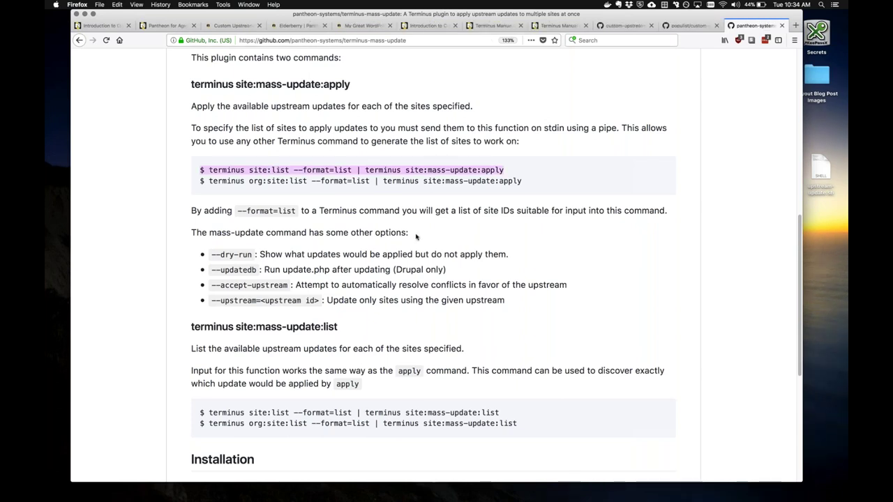
triple_click(330, 181)
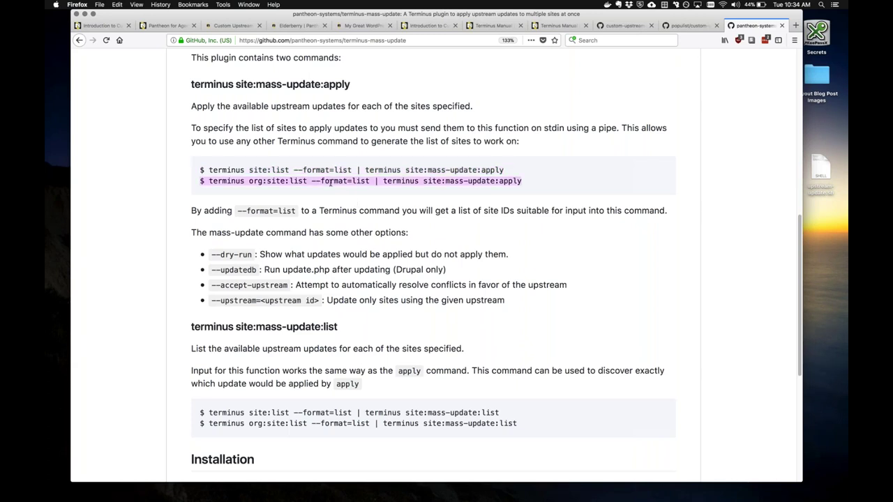
left_click(331, 182)
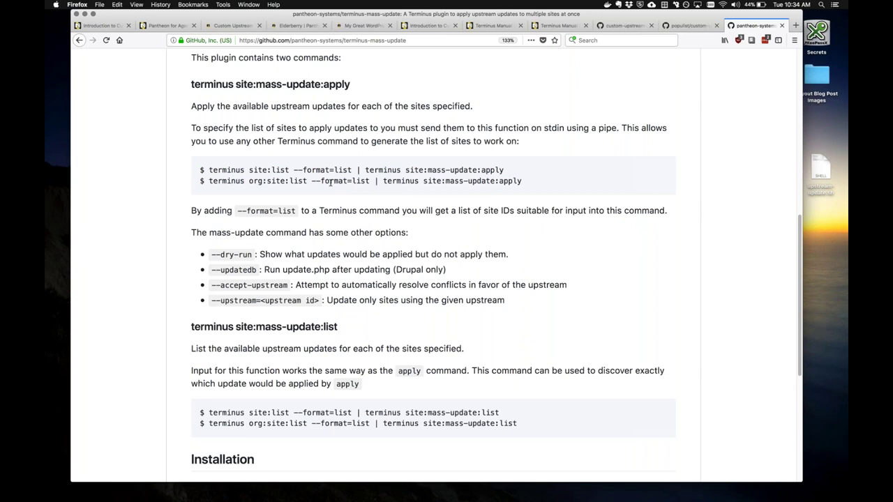
left_click_drag(366, 171, 503, 171)
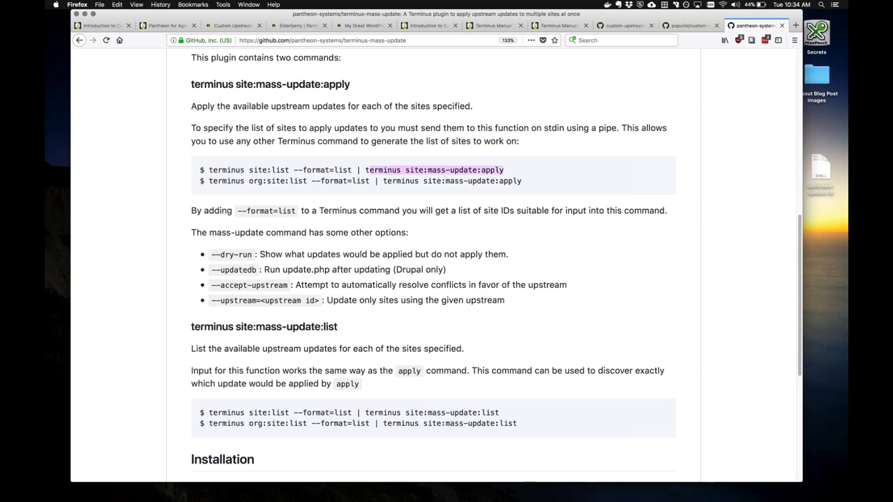
left_click(504, 171)
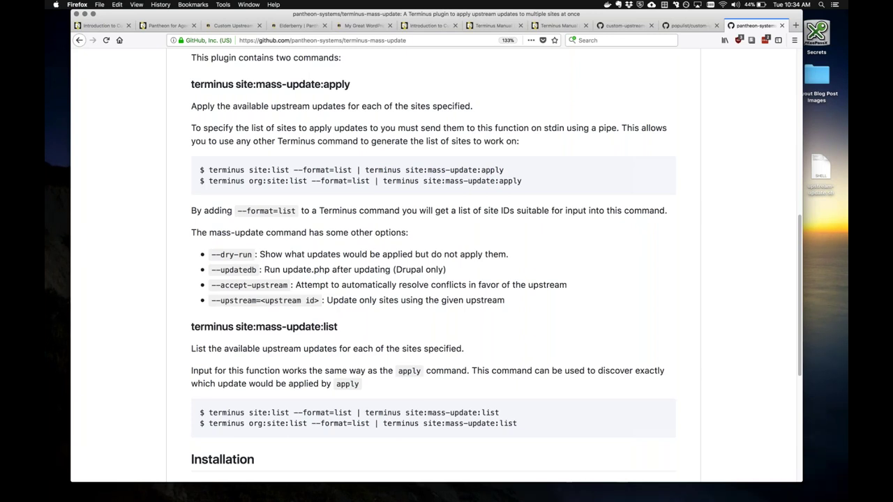
Step: Examine the README's --dry-run option, the site:mass-update:list command and the installation instructions of the mass update plugin
double_click(245, 255)
triple_click(245, 254)
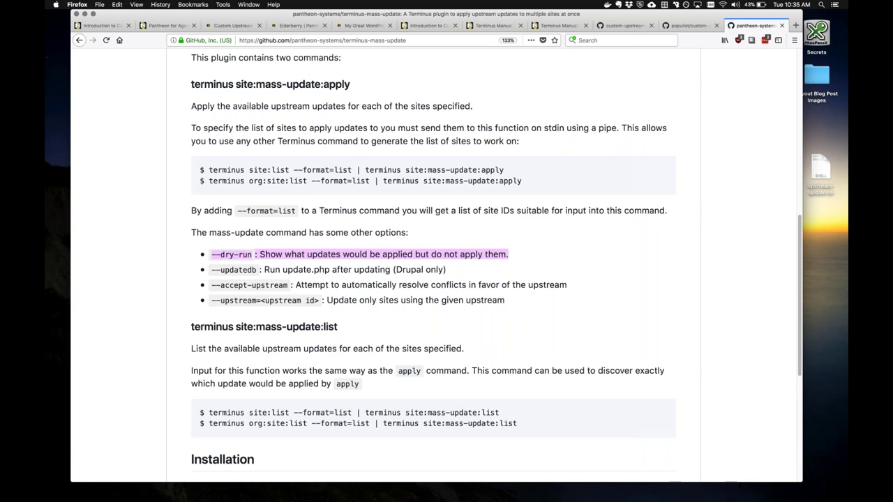
scroll(497, 268, "down", 1)
scroll(496, 267, "down", 7)
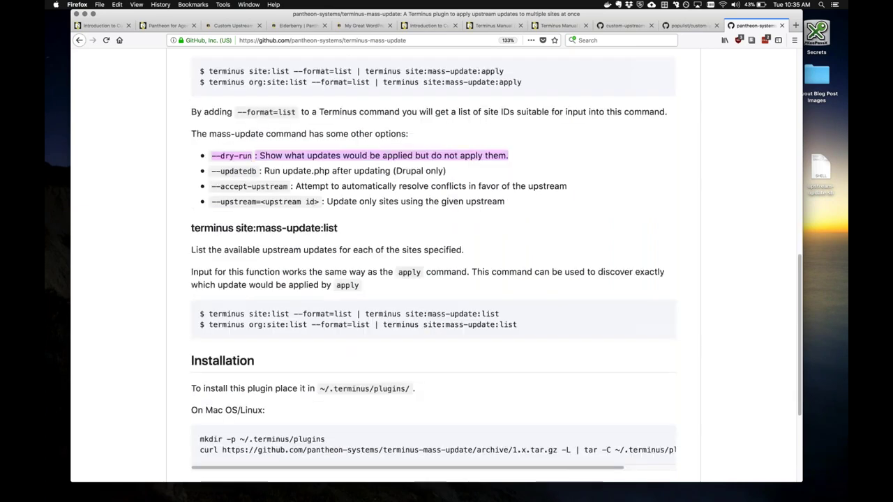
scroll(497, 268, "down", 1)
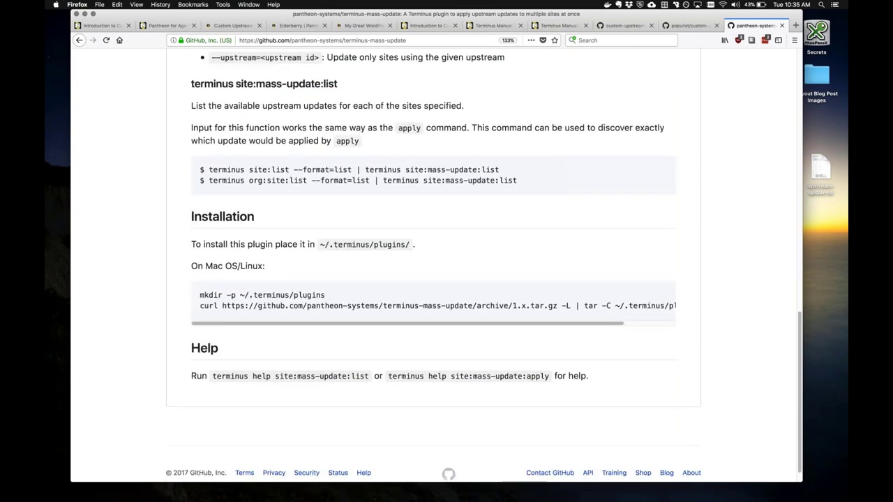
scroll(497, 268, "up", 1)
scroll(434, 266, "up", 2)
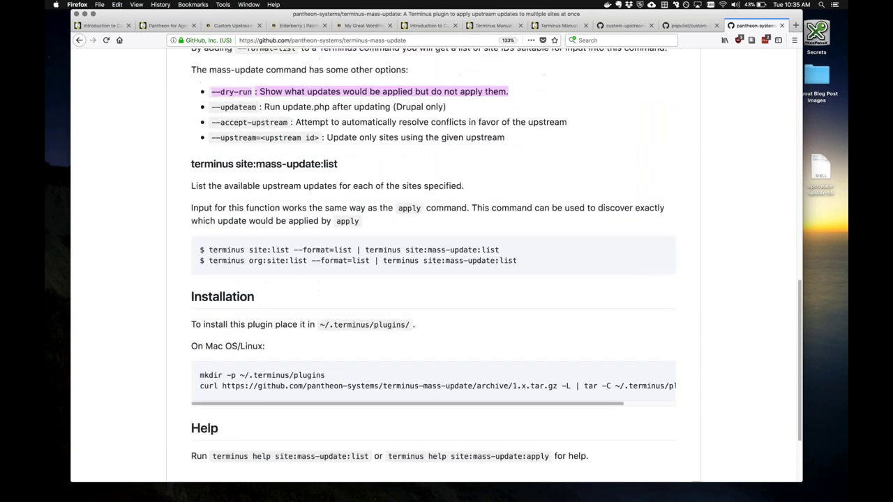
scroll(497, 268, "up", 1)
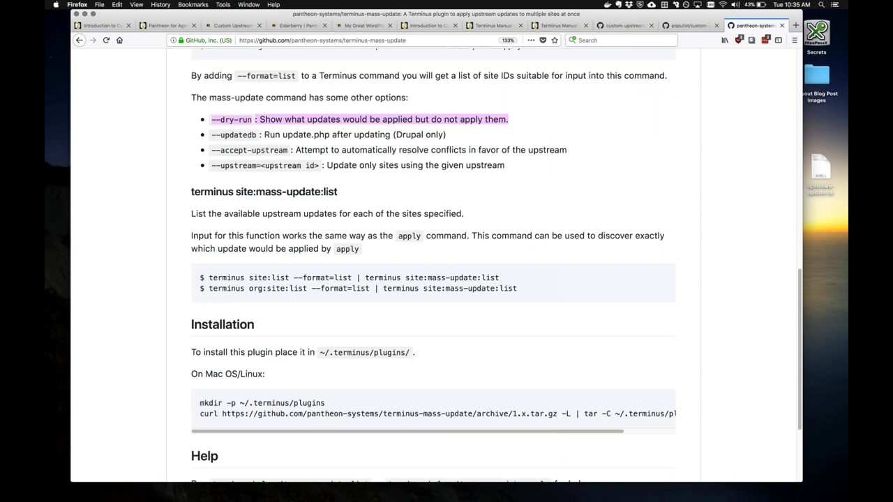
scroll(496, 268, "up", 3)
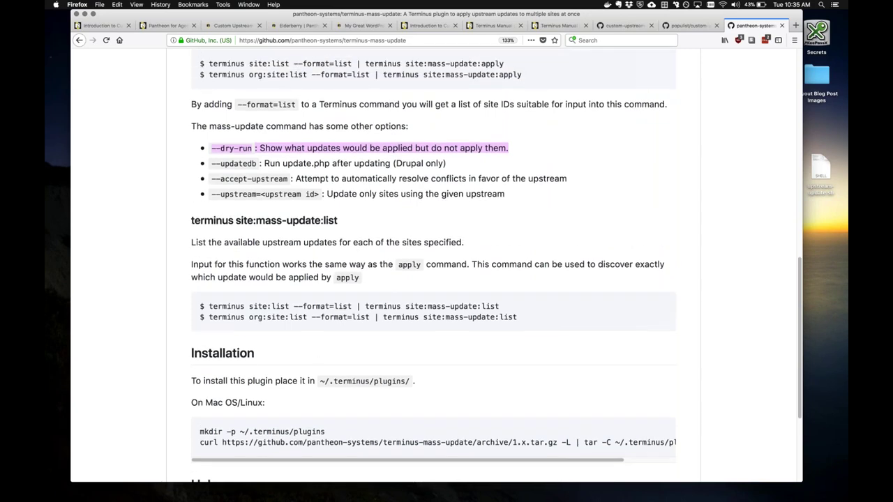
scroll(497, 268, "up", 3)
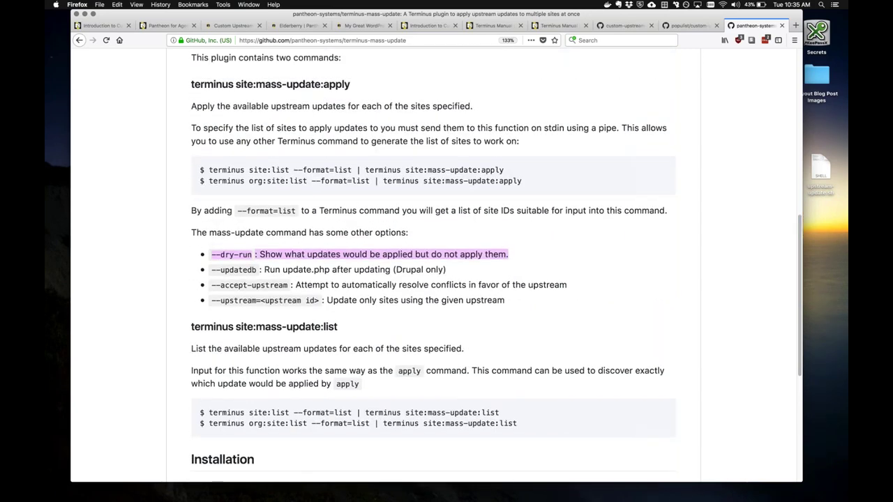
scroll(496, 268, "up", 2)
scroll(497, 268, "up", 1)
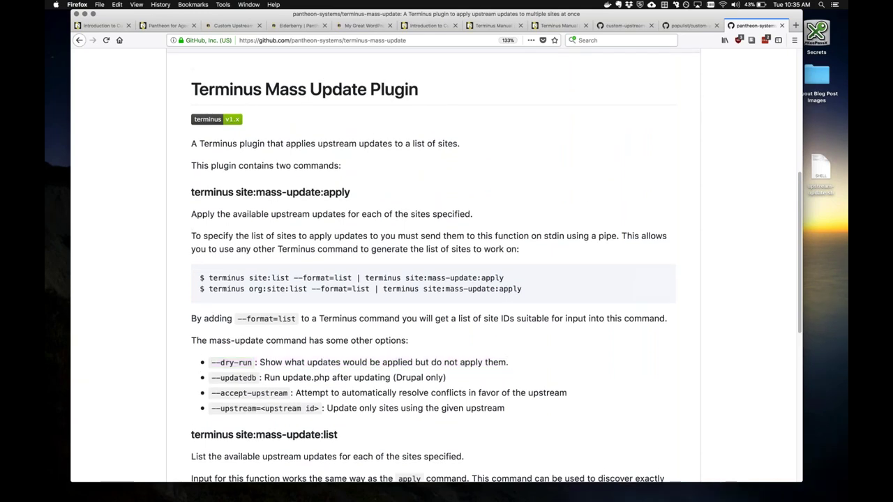
Step: Review the README's apply options and list command examples again, down to the Help section
scroll(433, 279, "down", 1)
scroll(433, 279, "down", 3)
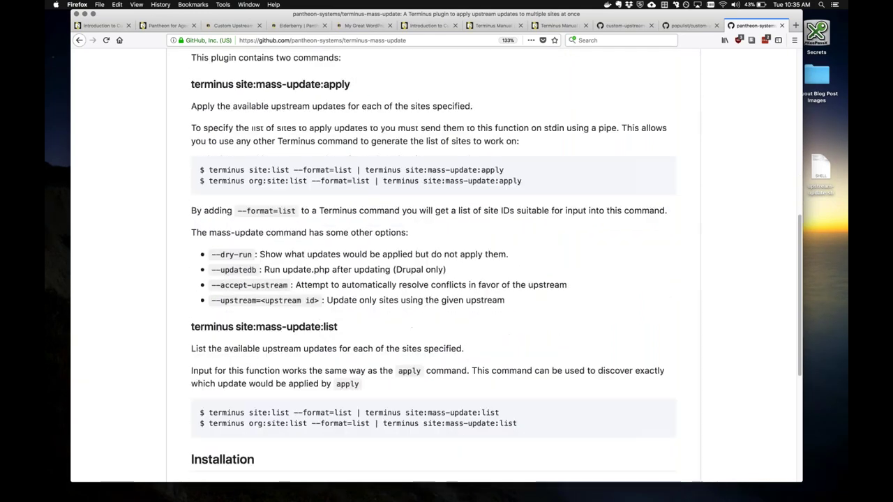
scroll(432, 279, "down", 1)
scroll(432, 279, "down", 4)
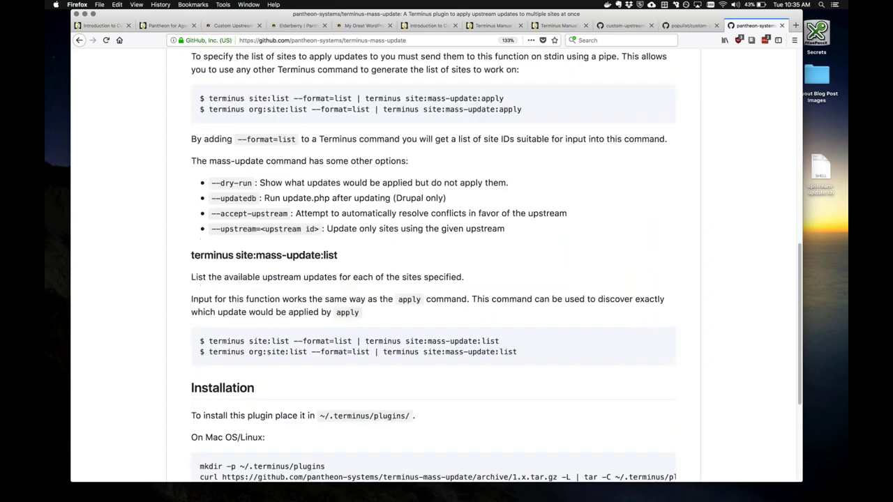
scroll(432, 279, "down", 1)
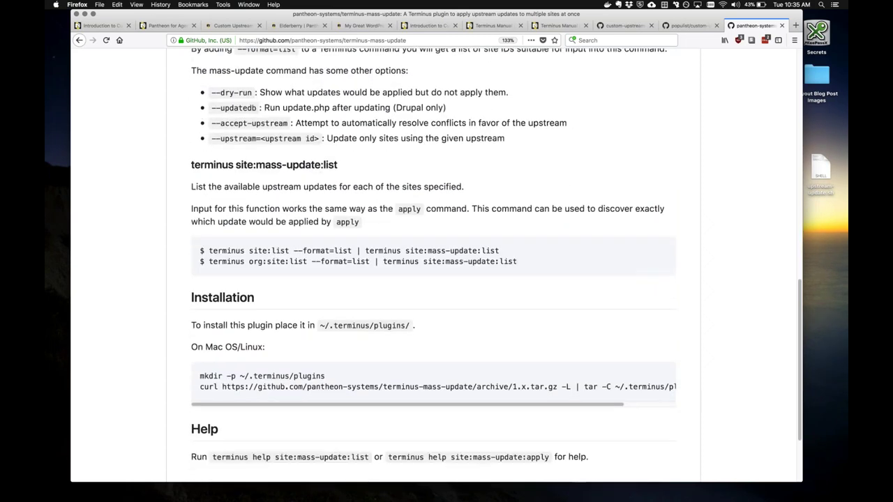
scroll(433, 279, "down", 2)
scroll(433, 279, "up", 3)
scroll(433, 279, "up", 10)
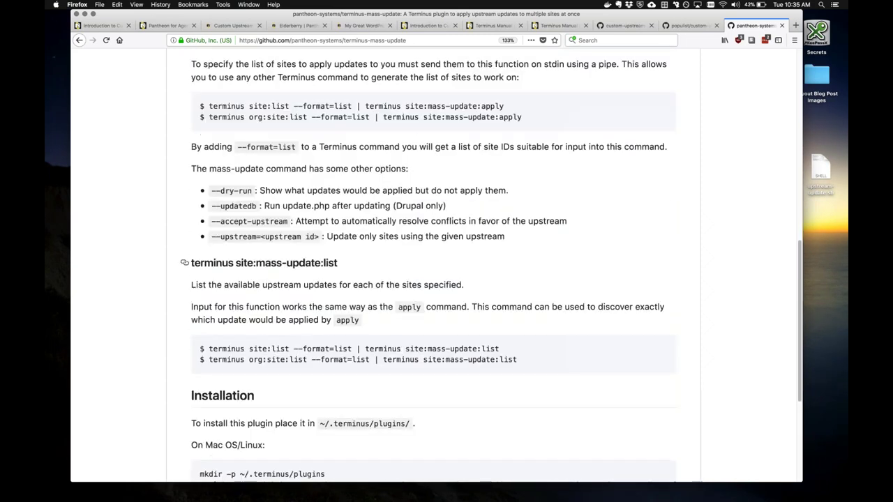
Step: Open ApplyCommand.php from the repository's src/Commands folder
scroll(432, 279, "up", 8)
left_click(202, 271)
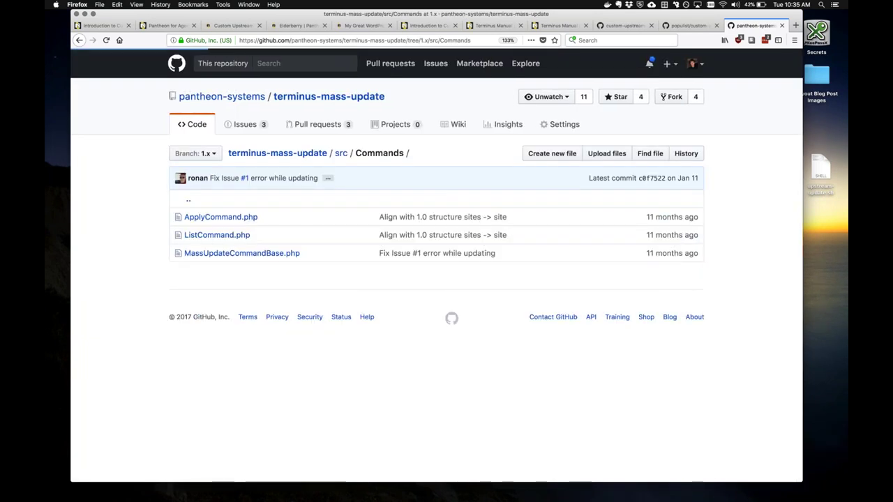
left_click(216, 221)
Step: Read through ApplyCommand.php, examining the command's options and how applyAllUpdates loops over the sites and applies upstream updates
scroll(436, 265, "down", 4)
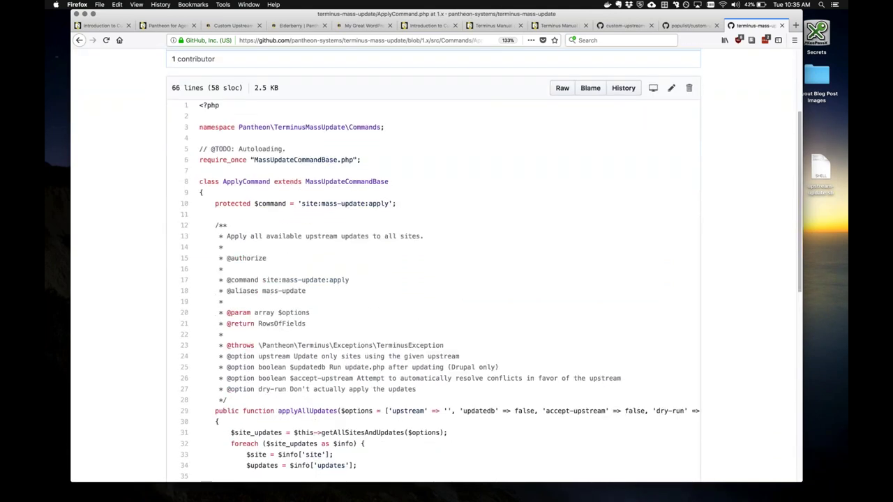
scroll(436, 265, "down", 1)
scroll(446, 279, "down", 2)
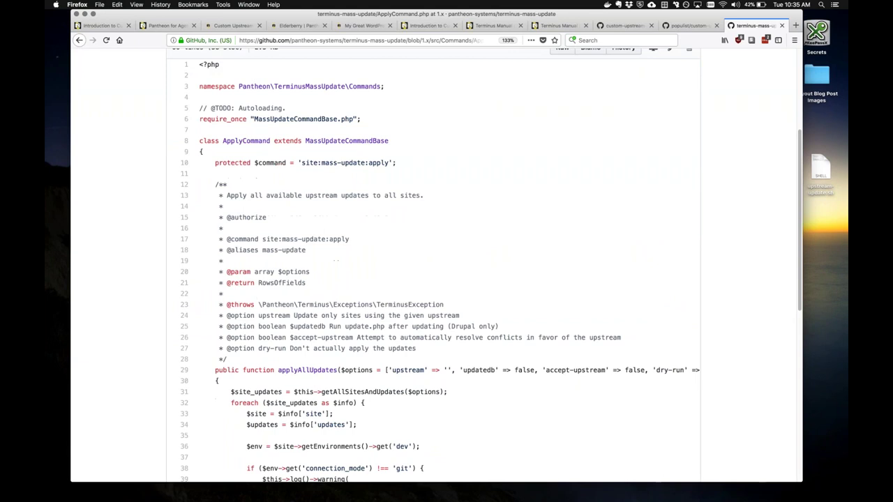
scroll(446, 279, "up", 3)
scroll(484, 265, "up", 1)
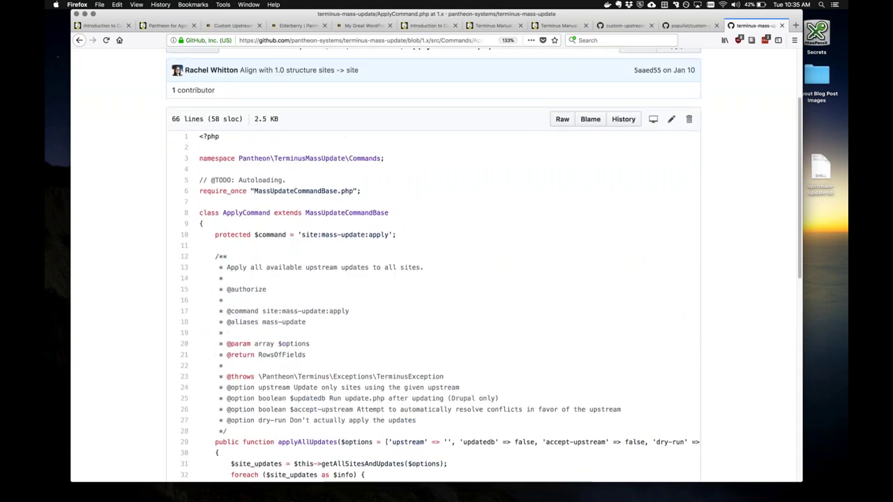
scroll(447, 279, "down", 3)
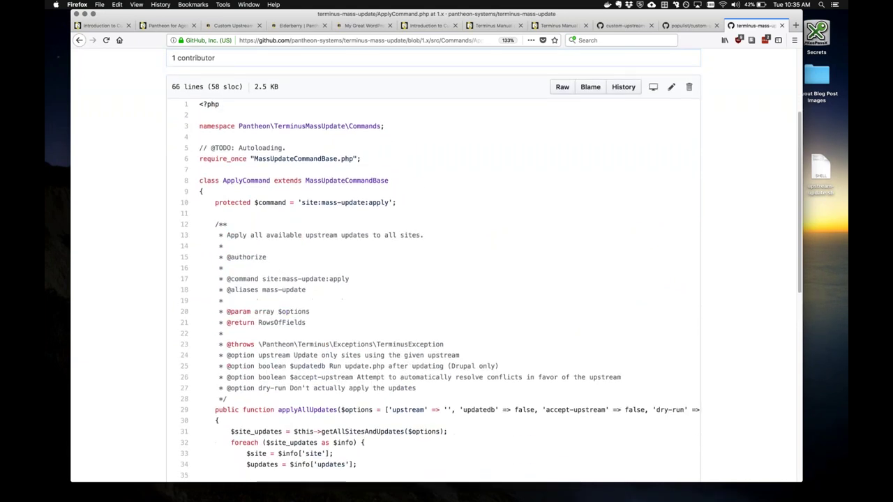
scroll(446, 279, "down", 2)
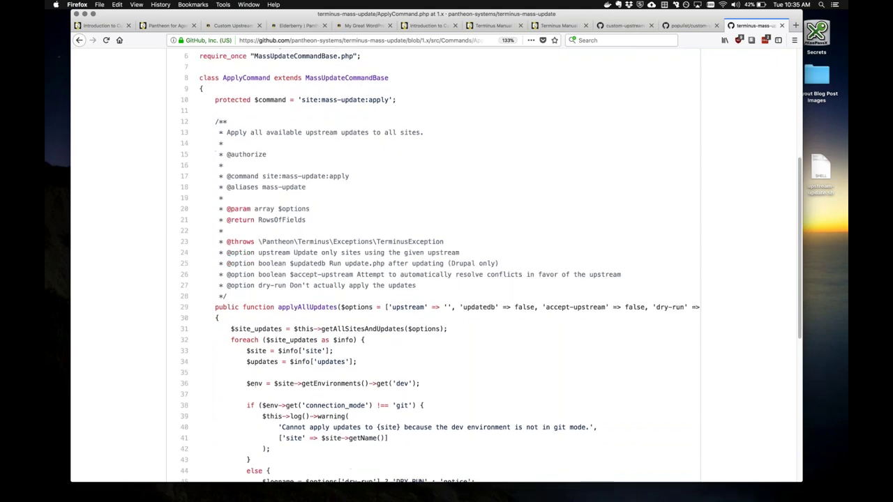
scroll(484, 265, "down", 4)
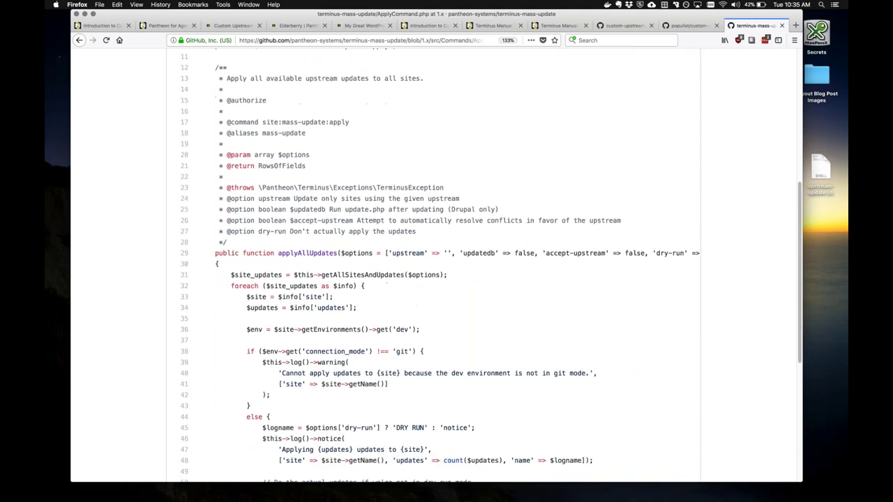
scroll(484, 265, "down", 3)
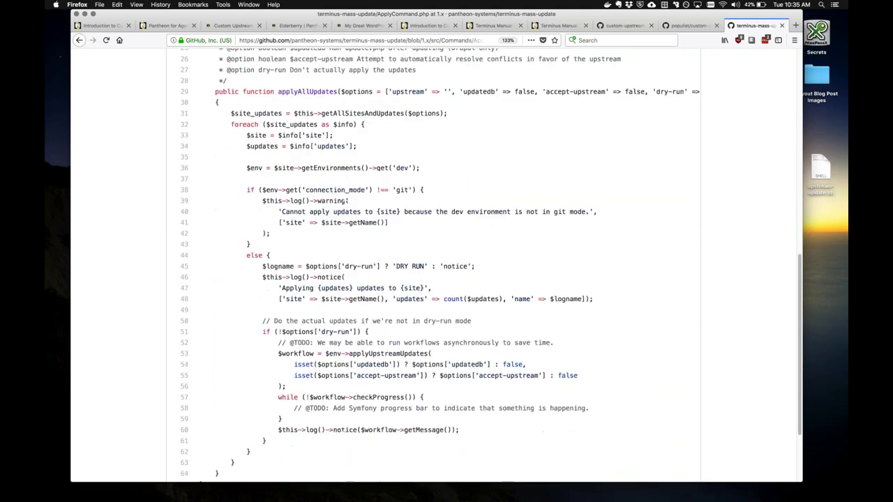
scroll(484, 266, "down", 1)
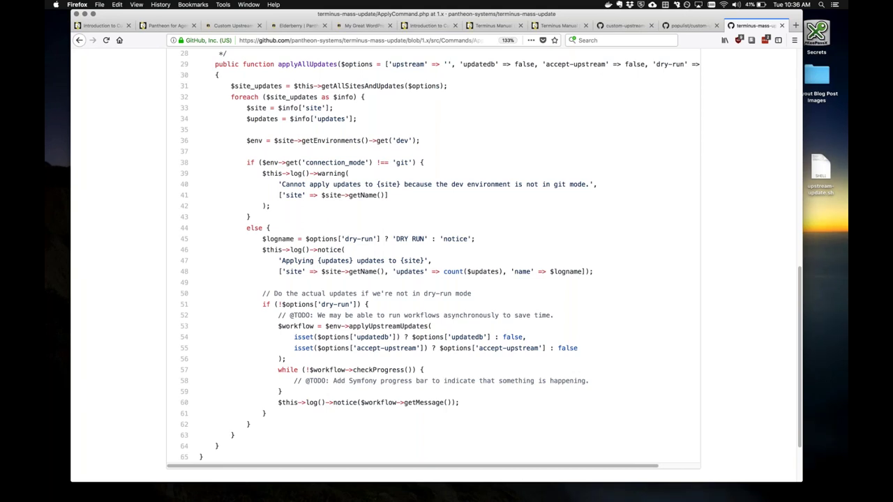
Step: Switch to iTerm2 to view the upstream update script, return to Firefox and compare it with the applyAllUpdates function
key("super+Tab")
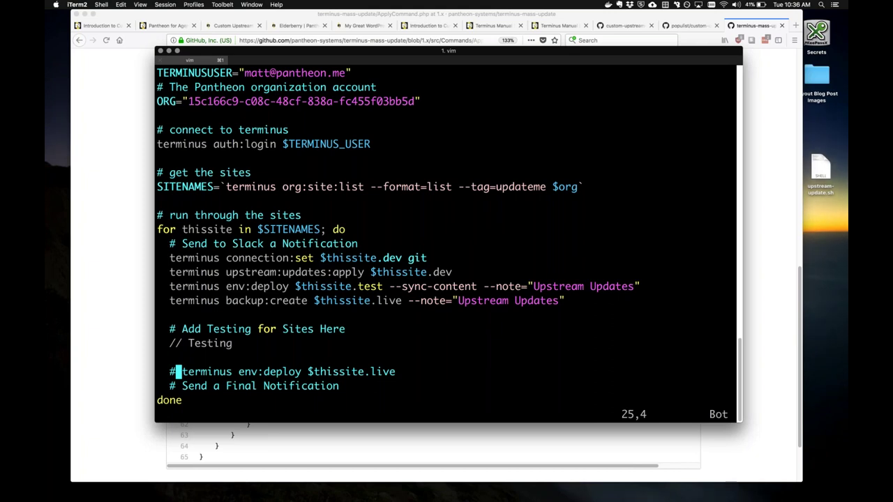
left_click(93, 150)
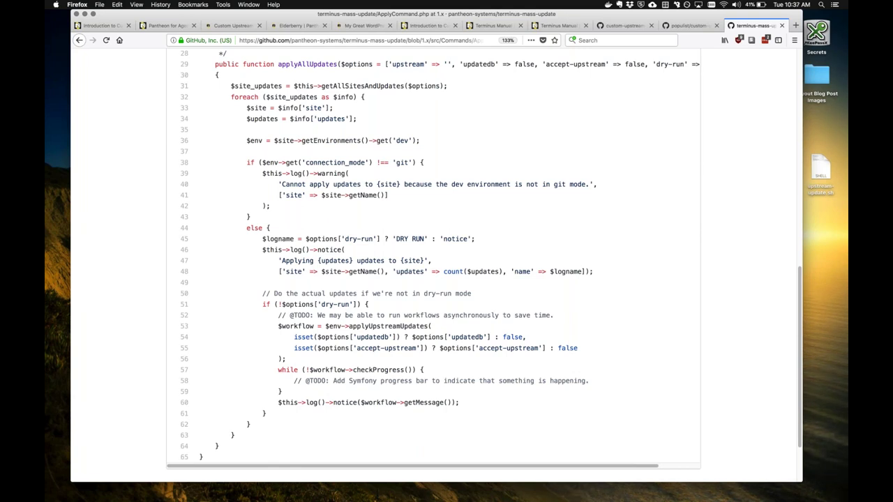
scroll(447, 265, "up", 1)
scroll(447, 265, "up", 5)
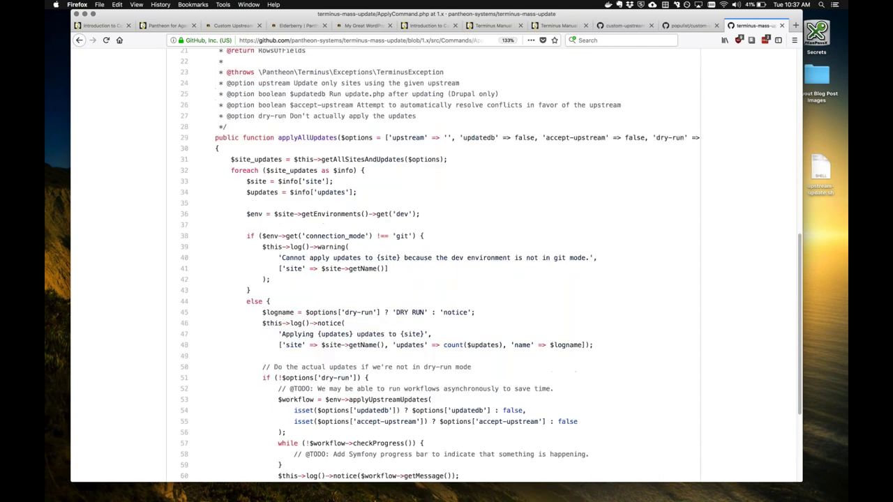
scroll(447, 265, "up", 4)
scroll(446, 265, "down", 6)
scroll(446, 265, "down", 4)
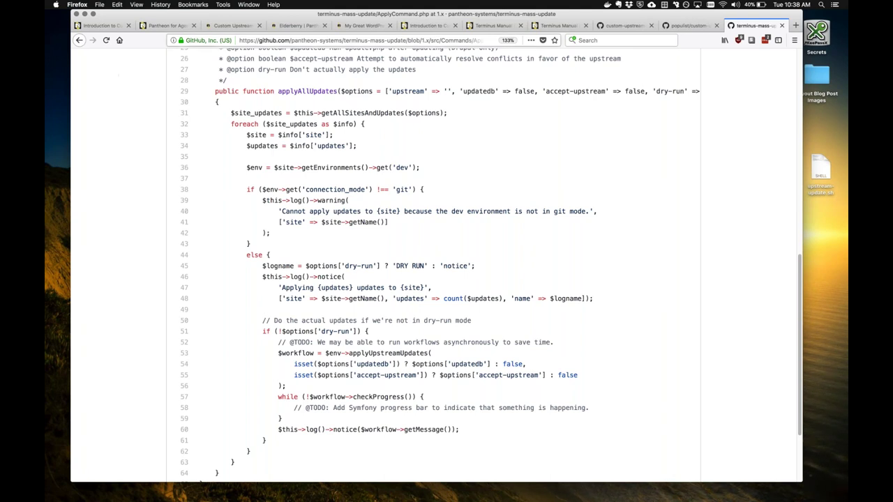
Step: Return to the Introduction to Custom Upstreams documentation and open Pantheon's Contact page from its footer
left_click(428, 25)
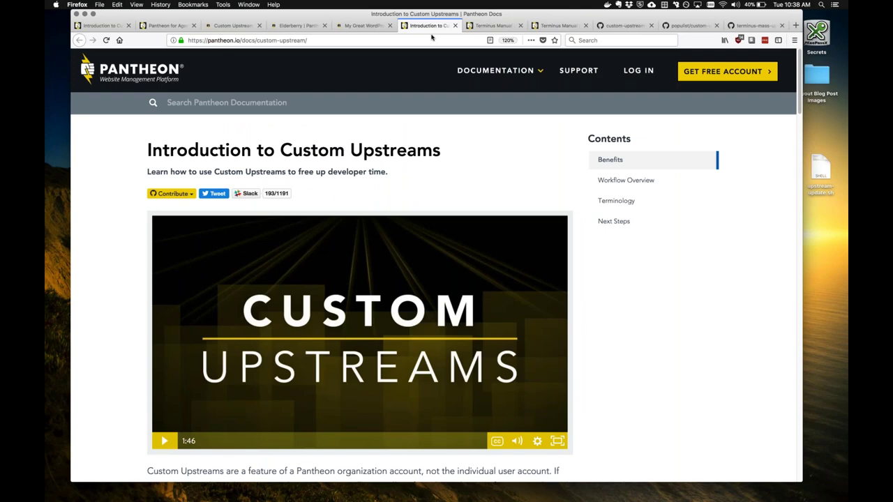
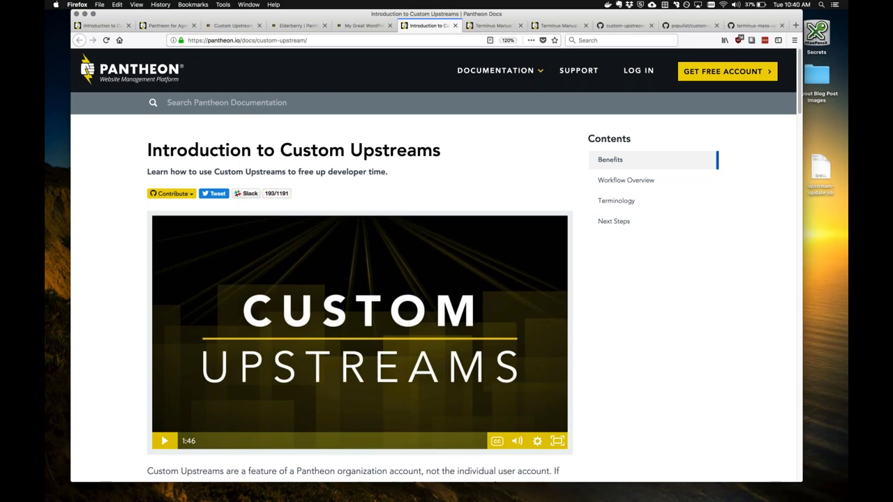
left_click(111, 27)
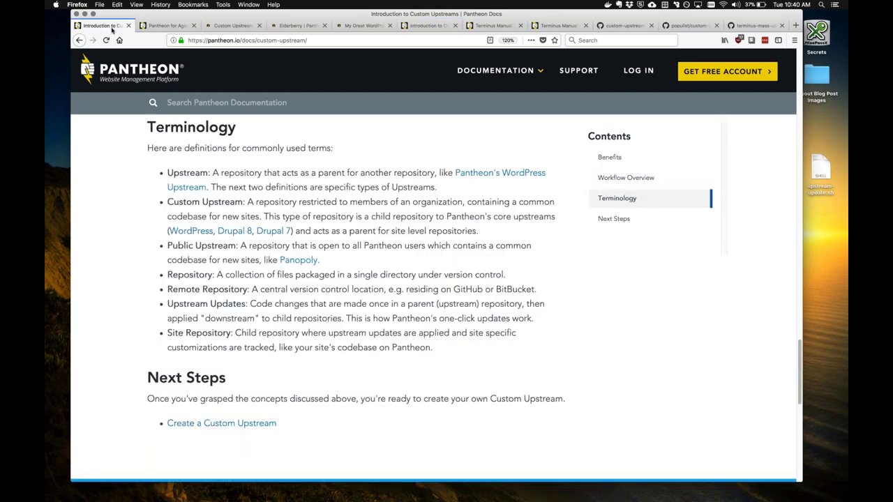
scroll(433, 293, "down", 5)
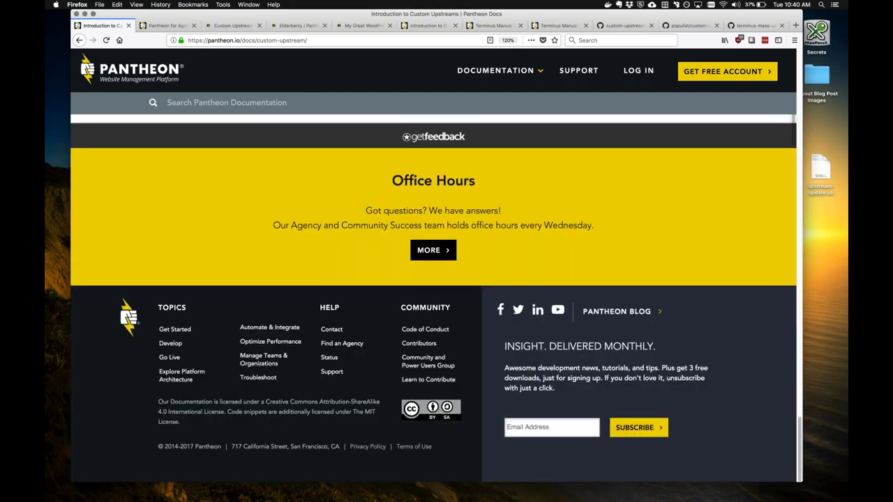
left_click(332, 329)
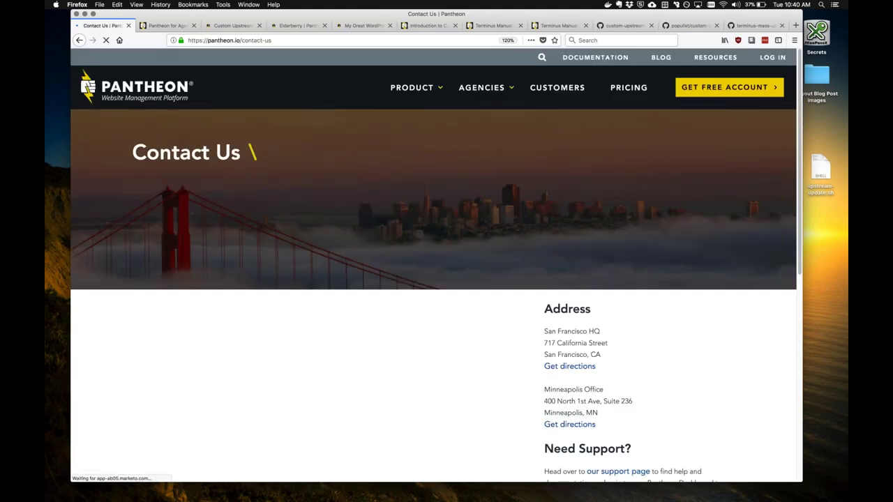
Step: Fill in the contact form's message with "custom upstream training" and choose Other Inquiry as the request type
scroll(207, 317, "down", 2)
type("custom upstream training")
left_click(201, 290)
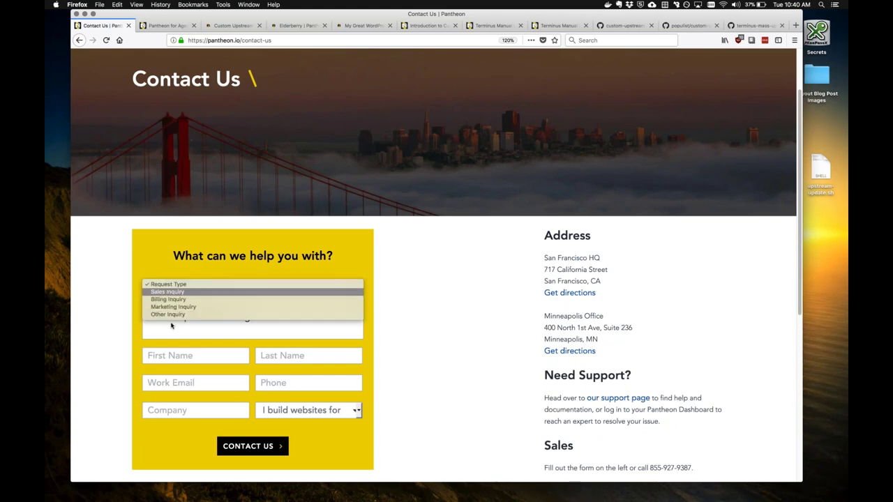
left_click(170, 314)
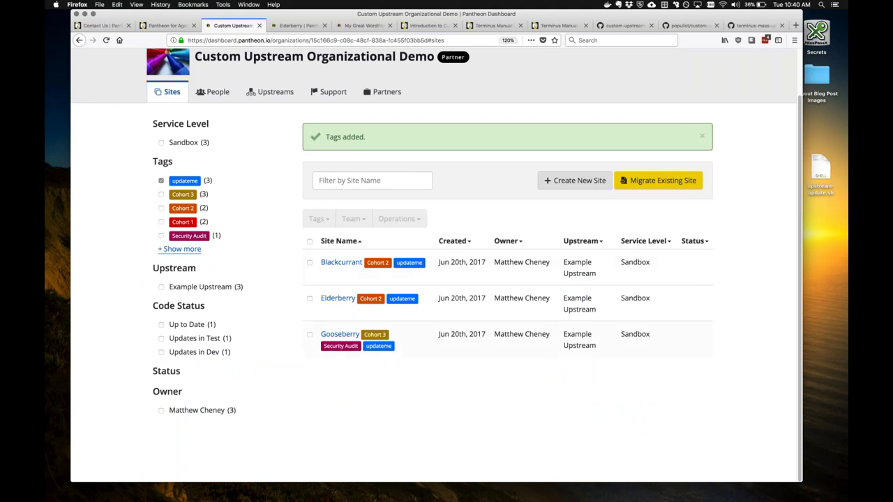
Step: Check the Status column and Status filter in the organization's site list, and open its Upstreams page
left_click(693, 240)
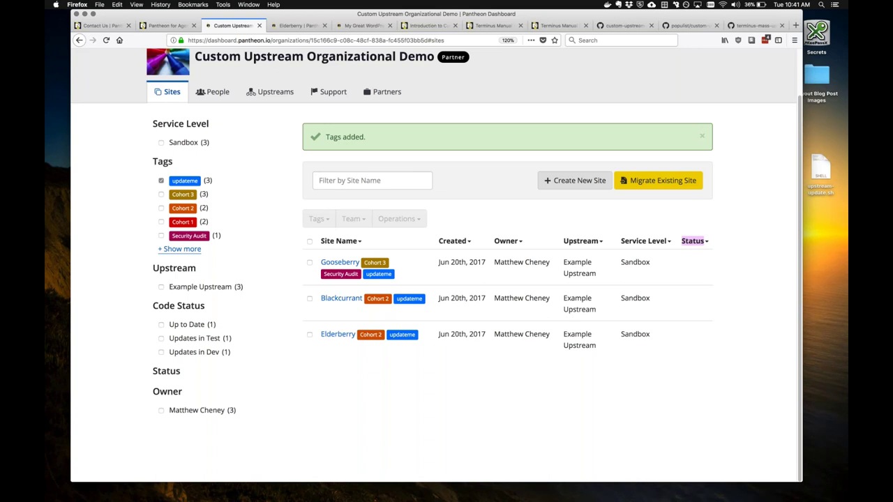
double_click(162, 371)
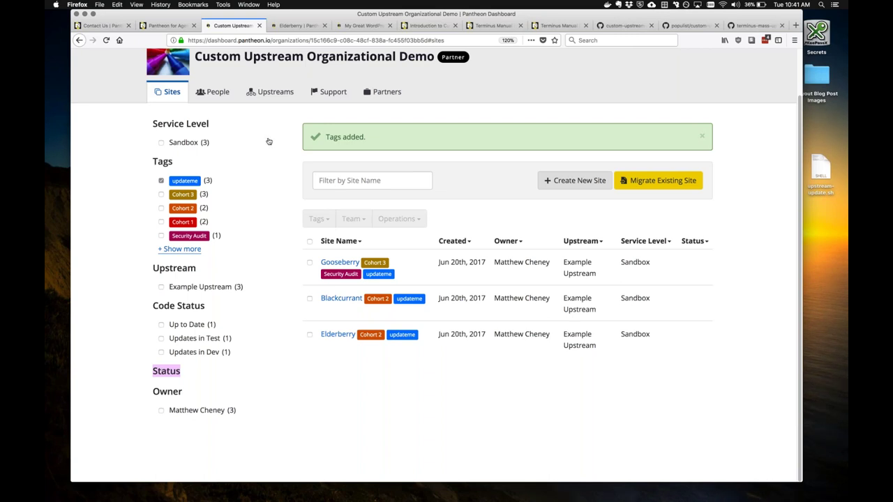
left_click(272, 92)
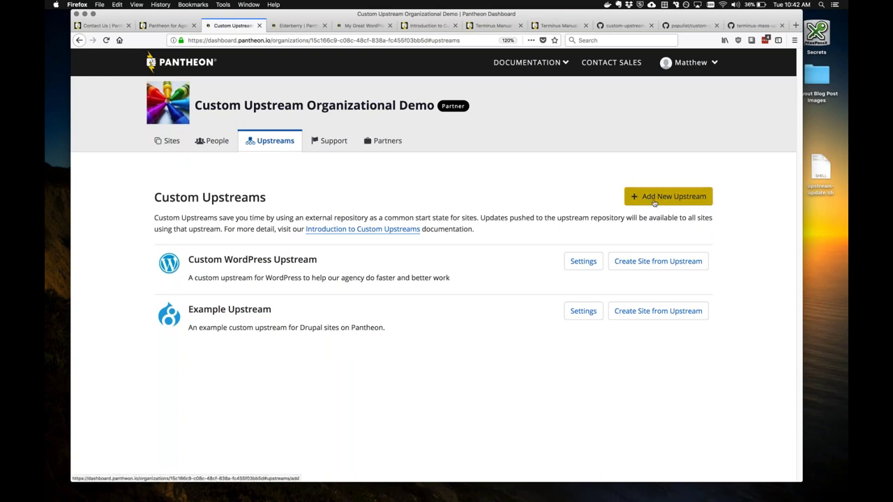
Step: View the organization's Support page and its custom upstreams, and return to the organization's site list
left_click(329, 140)
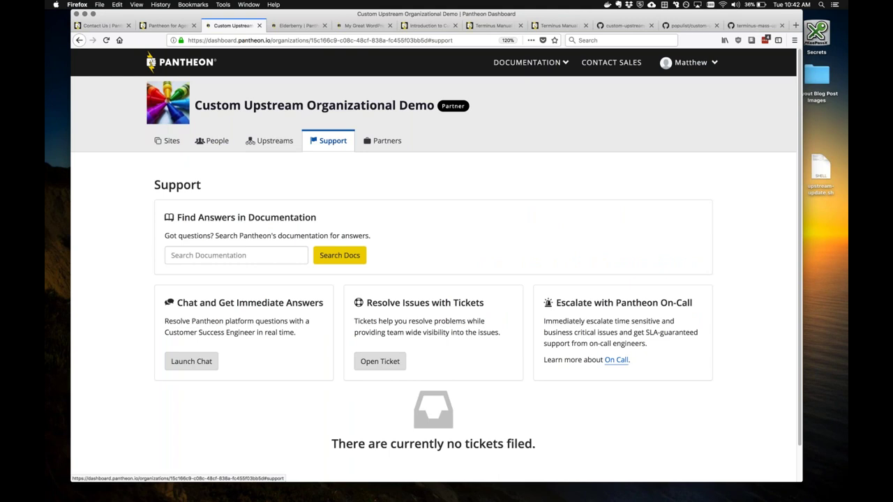
left_click(288, 141)
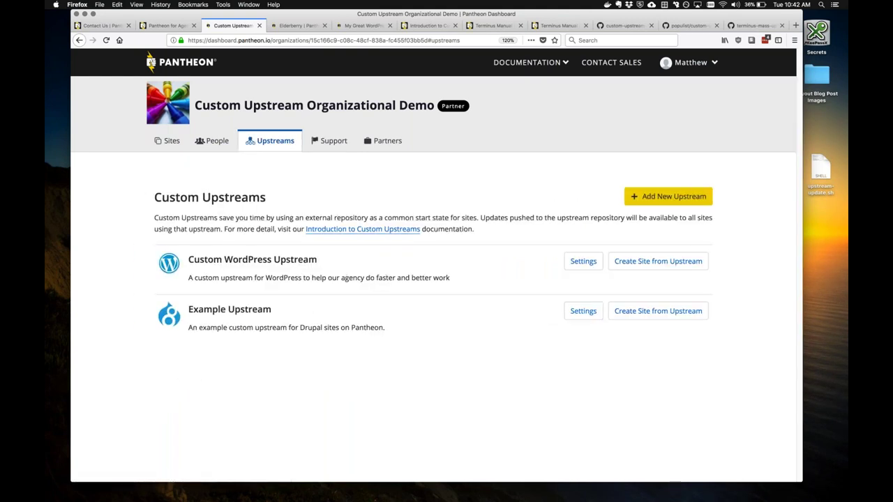
left_click(664, 198)
left_click(168, 140)
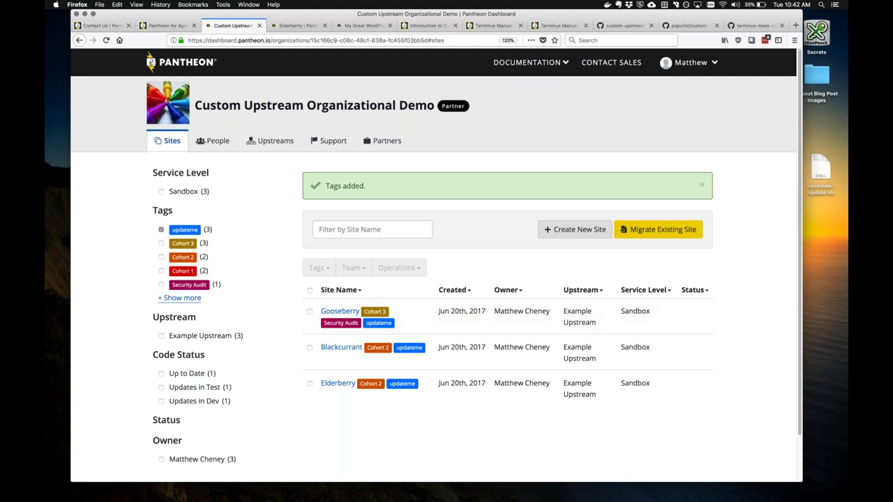
Step: Open the Terminus Manual's Commands page and filter the command list for "site:create"
left_click(425, 26)
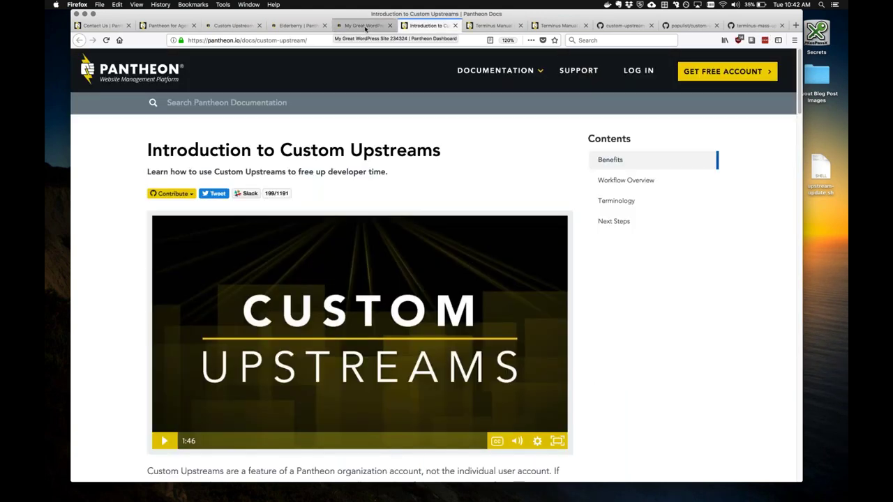
left_click(482, 26)
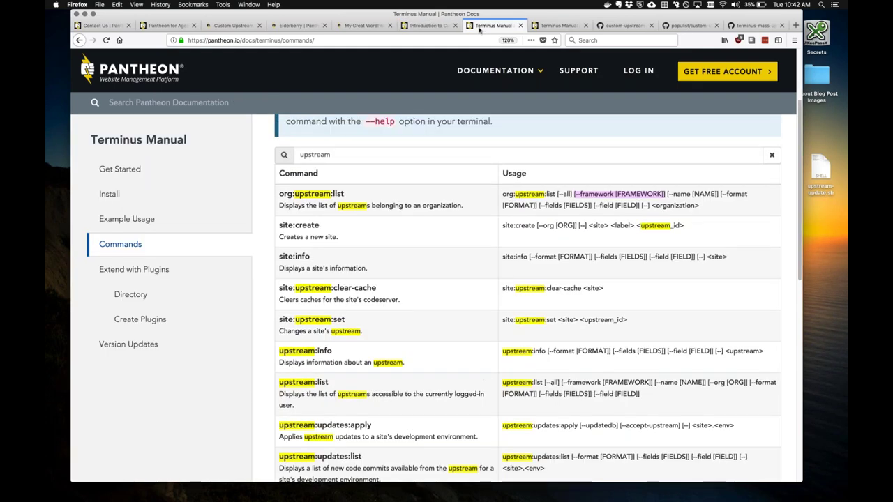
double_click(317, 237)
type("site:create")
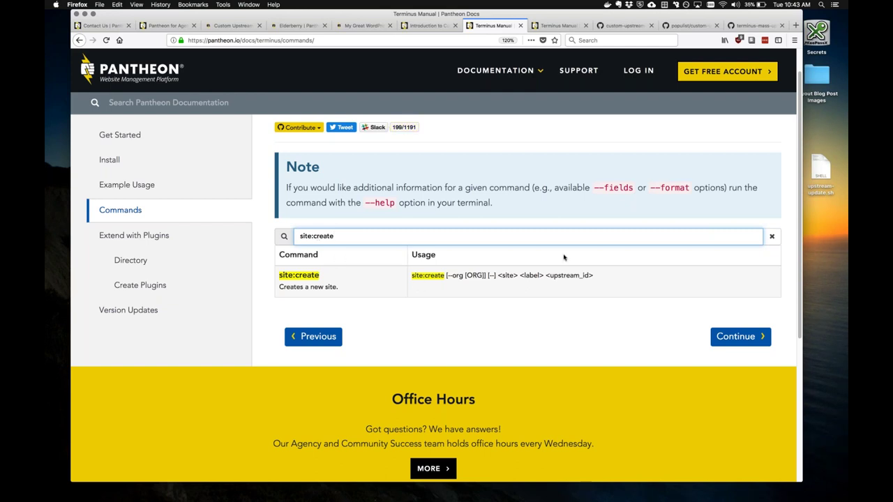
Step: Search the Terminus command list for "wp-cli" and for "redis"
triple_click(318, 236)
type("wp-cli")
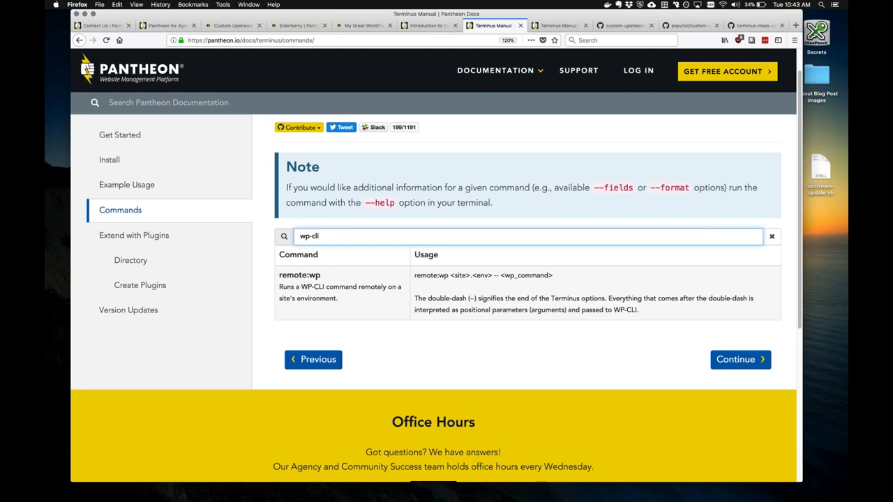
key("ctrl+a")
type("redis")
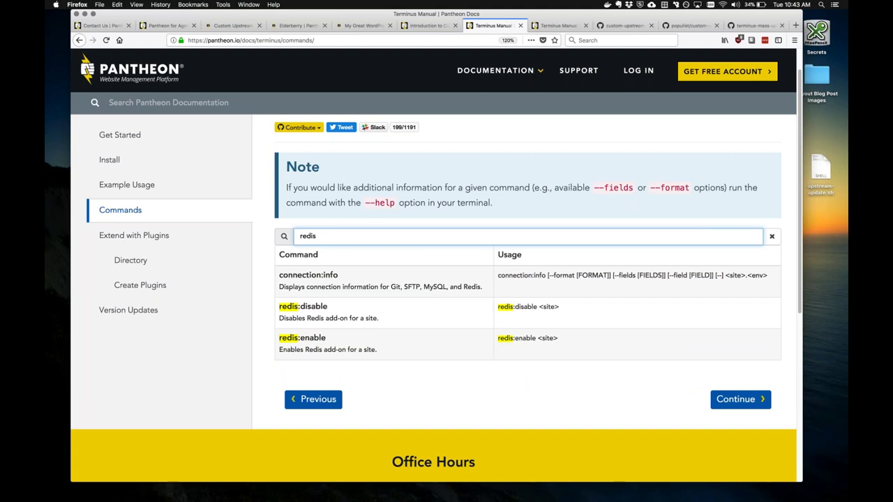
Step: Look up the Terminus commands matching "solr" and those matching "new-relic"
key("ctrl+a")
type("solr")
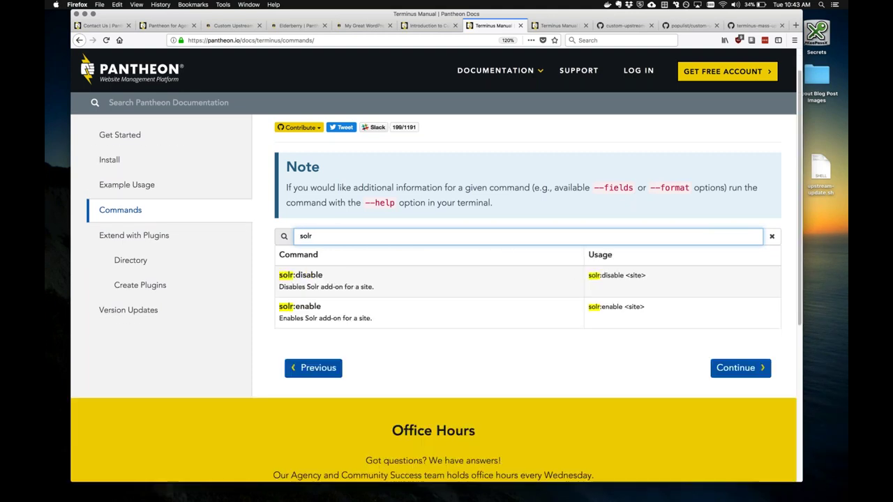
key("ctrl+a")
type("new")
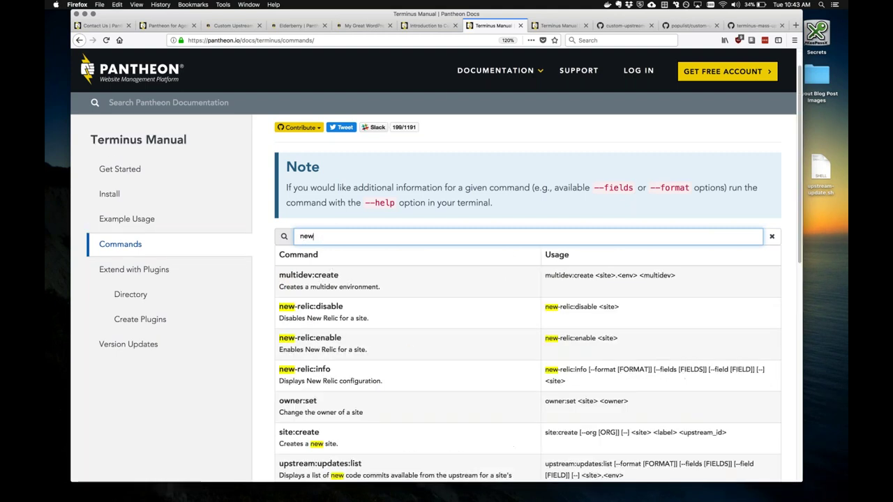
type("-relic")
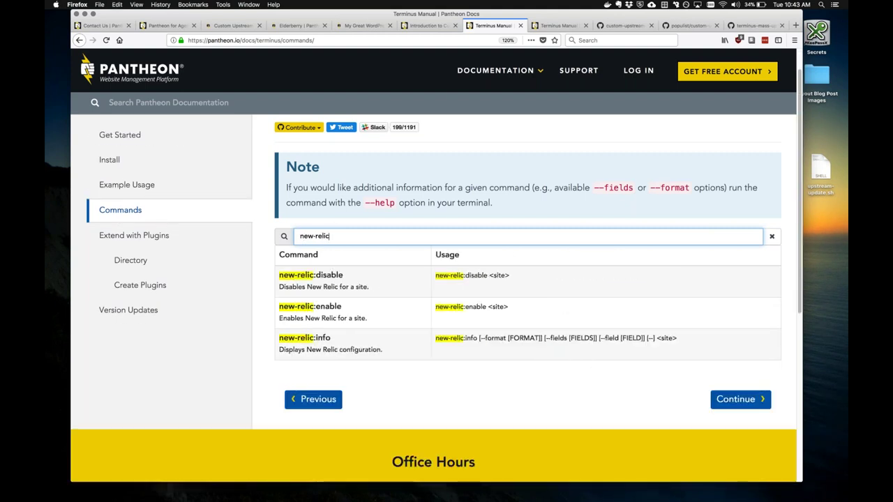